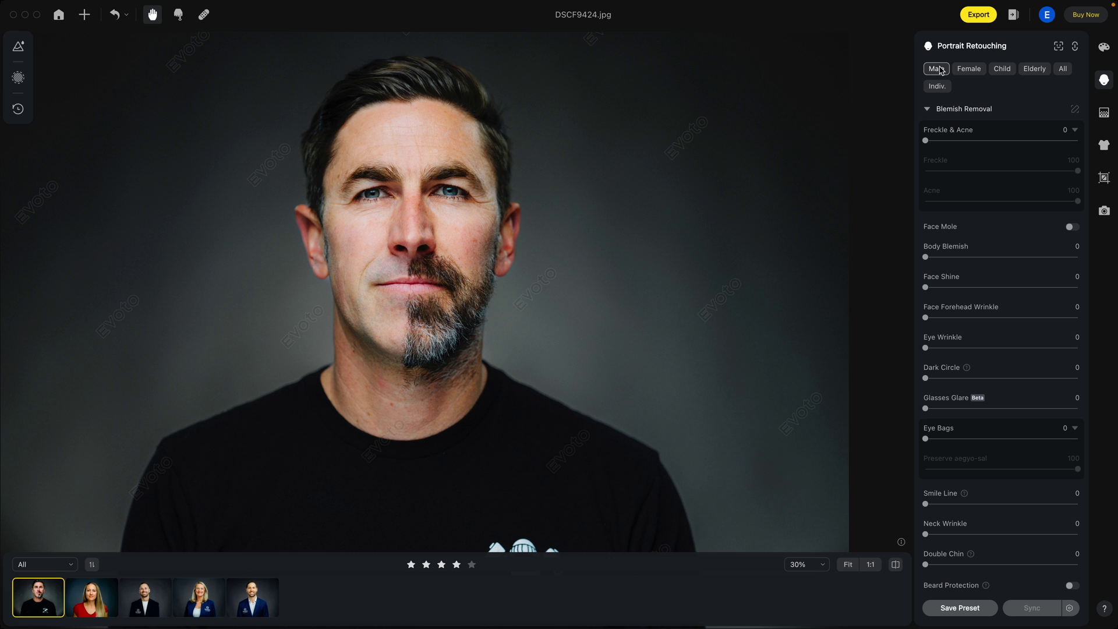
Set Freckle & Acne to 46 and Freckle to 47 on the DSCF9424.jpg portrait, and compare it with the original.
click(201, 600)
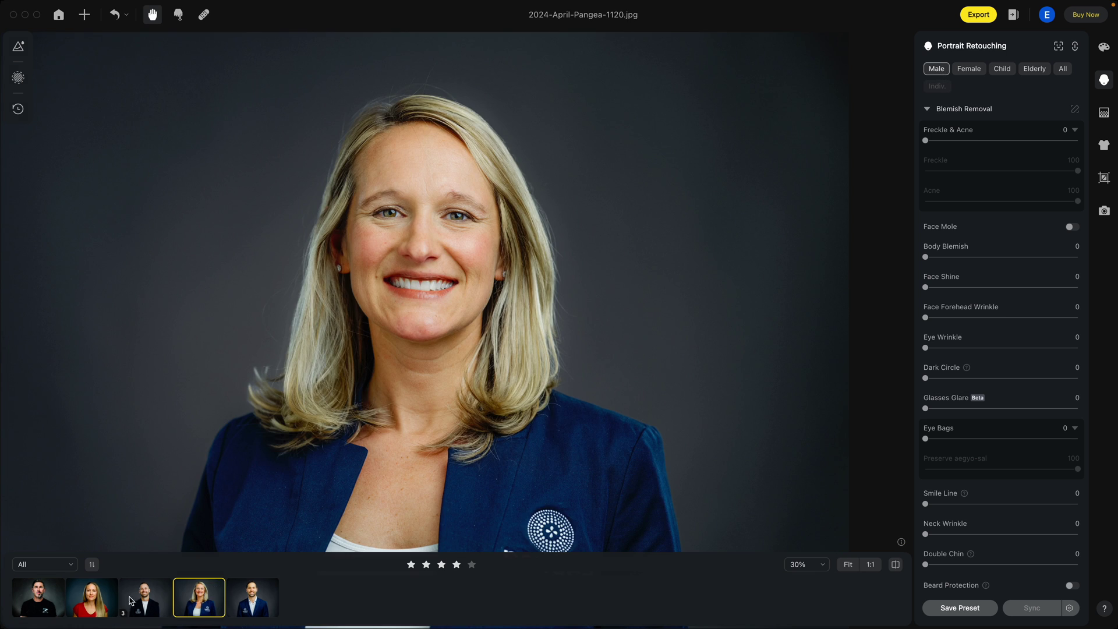
click(51, 601)
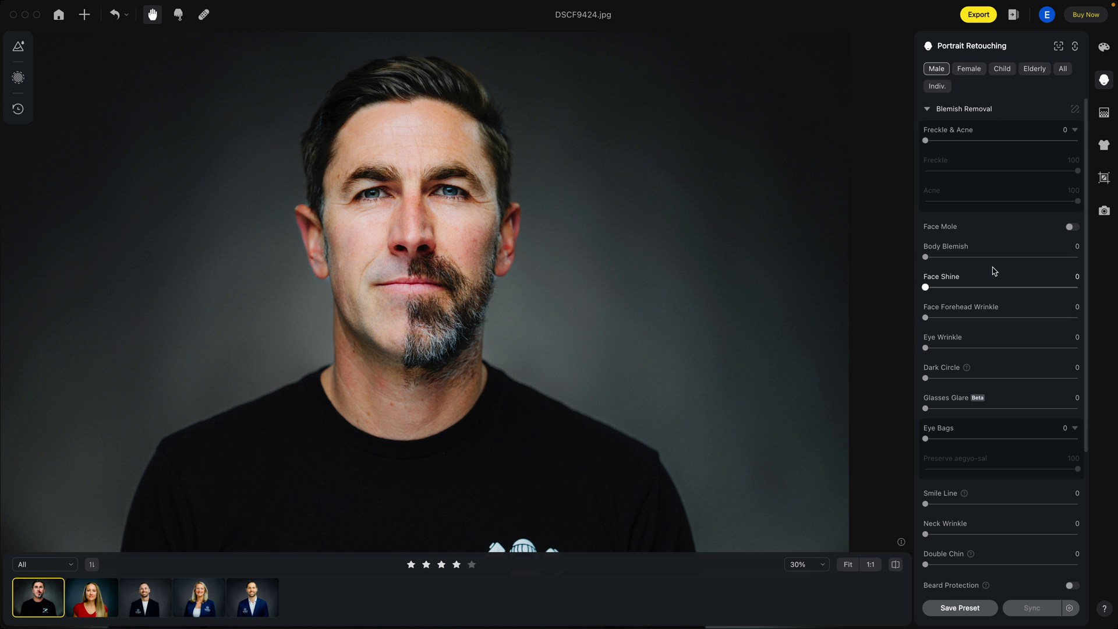
click(954, 141)
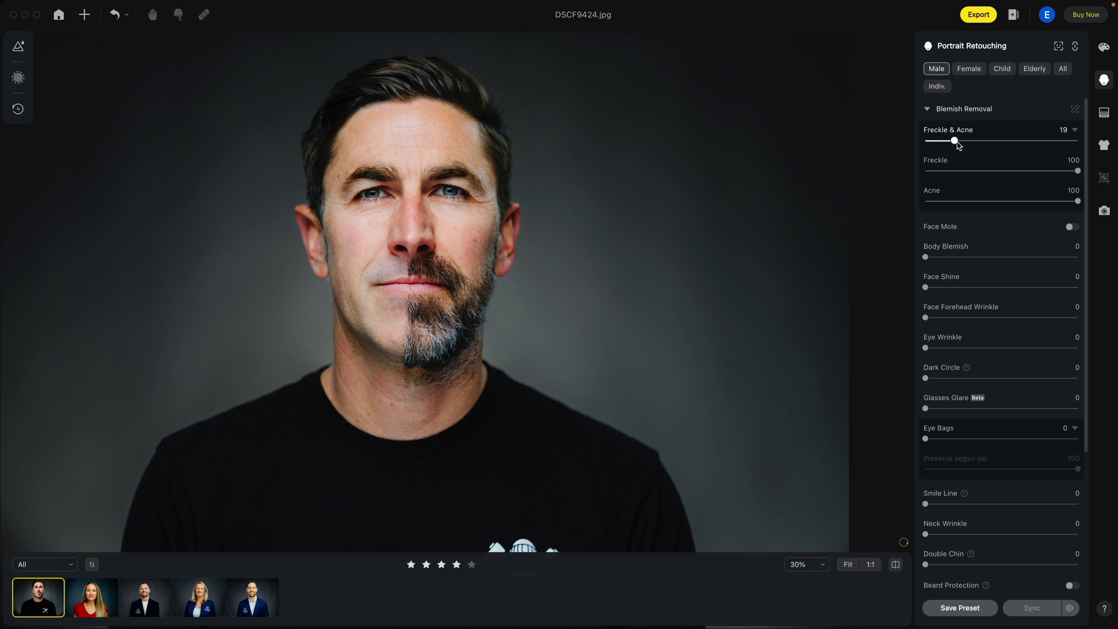
click(996, 142)
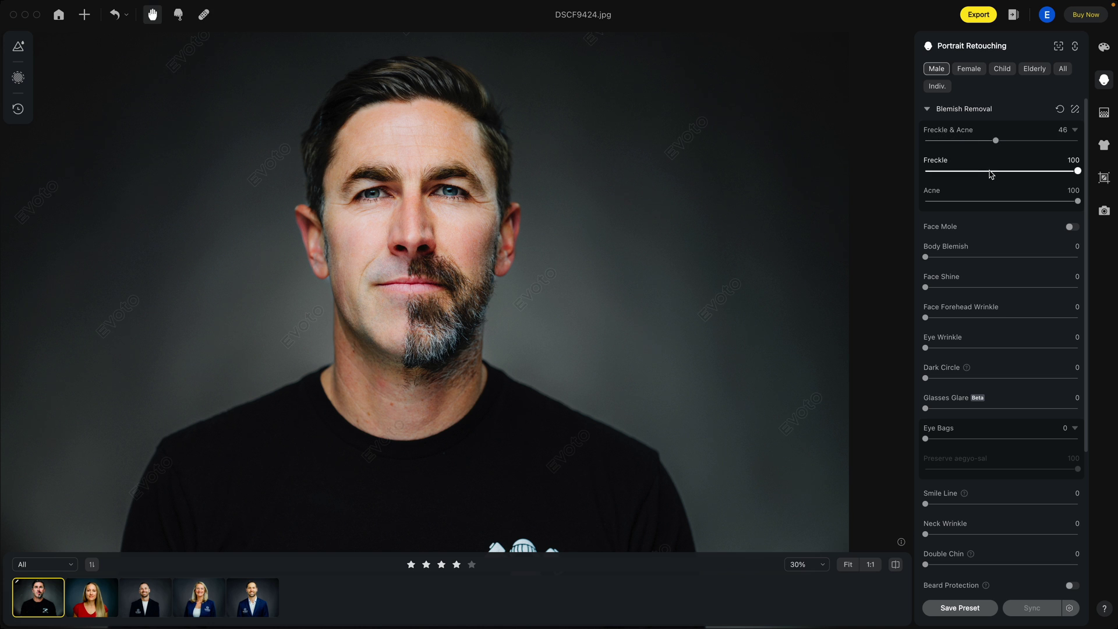
drag(981, 171, 997, 176)
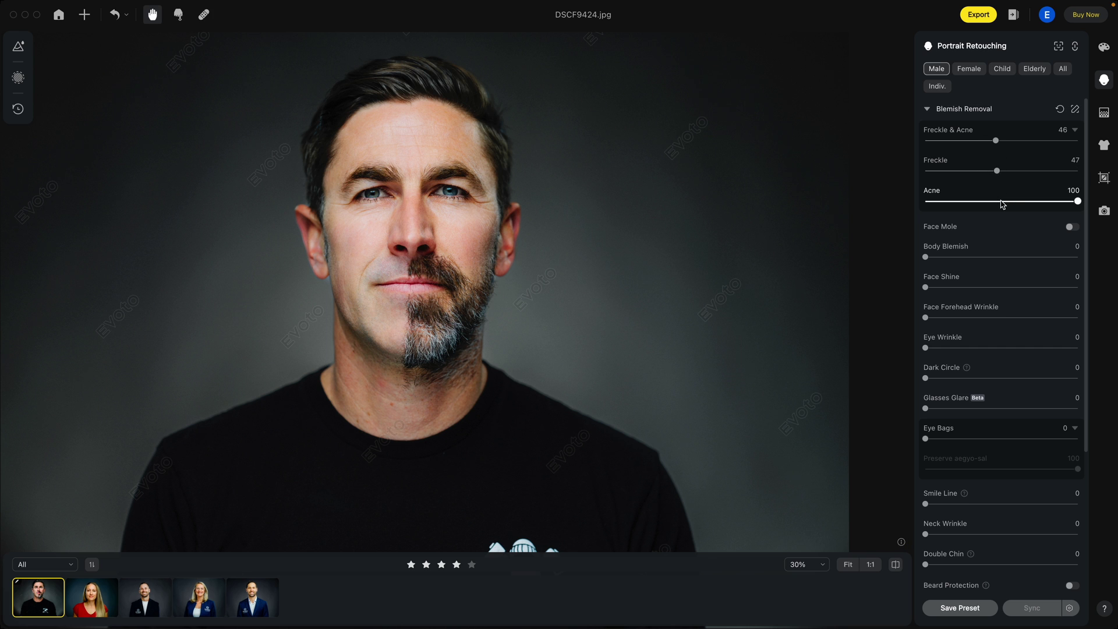
click(896, 566)
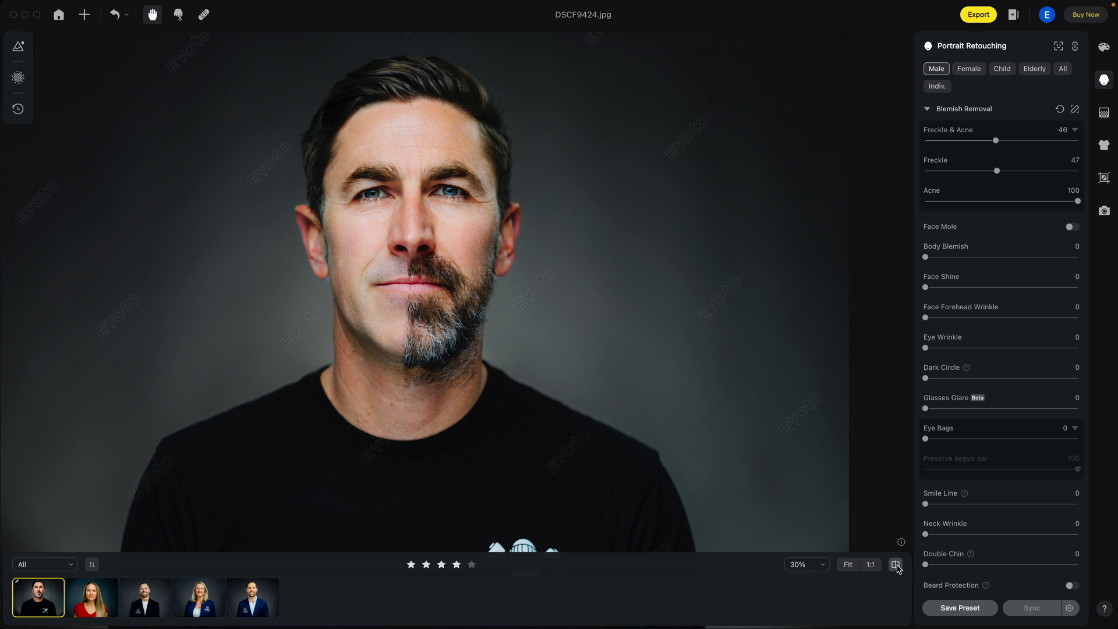
scroll(417, 238, up, 5)
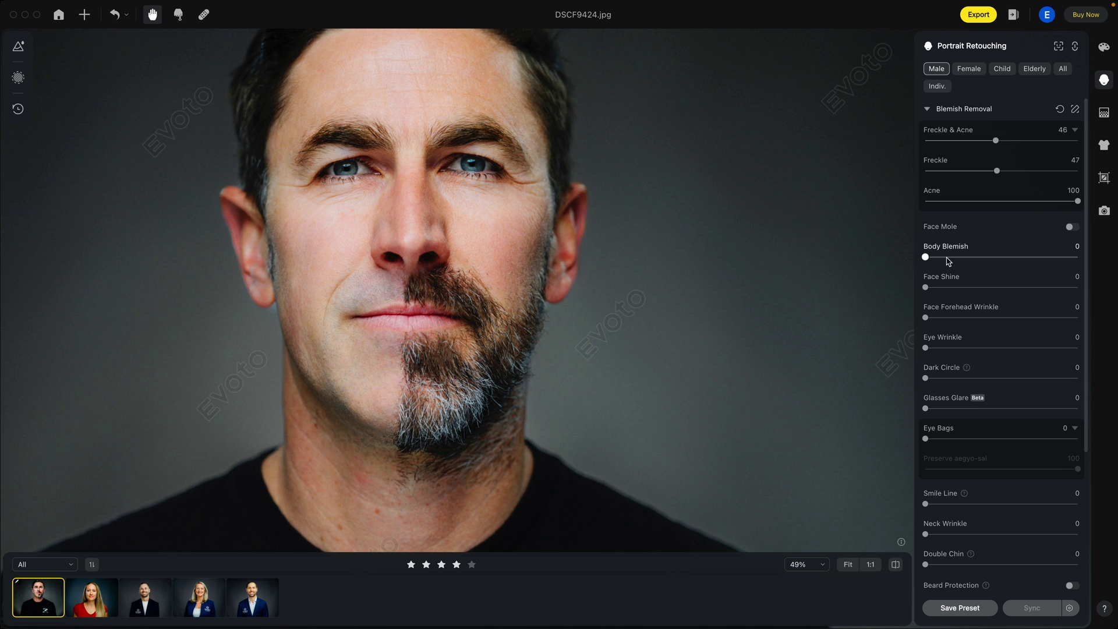
Set Freckle & Acne back to 0, and try Body Blemish removal before returning it to 0.
drag(938, 142, 925, 143)
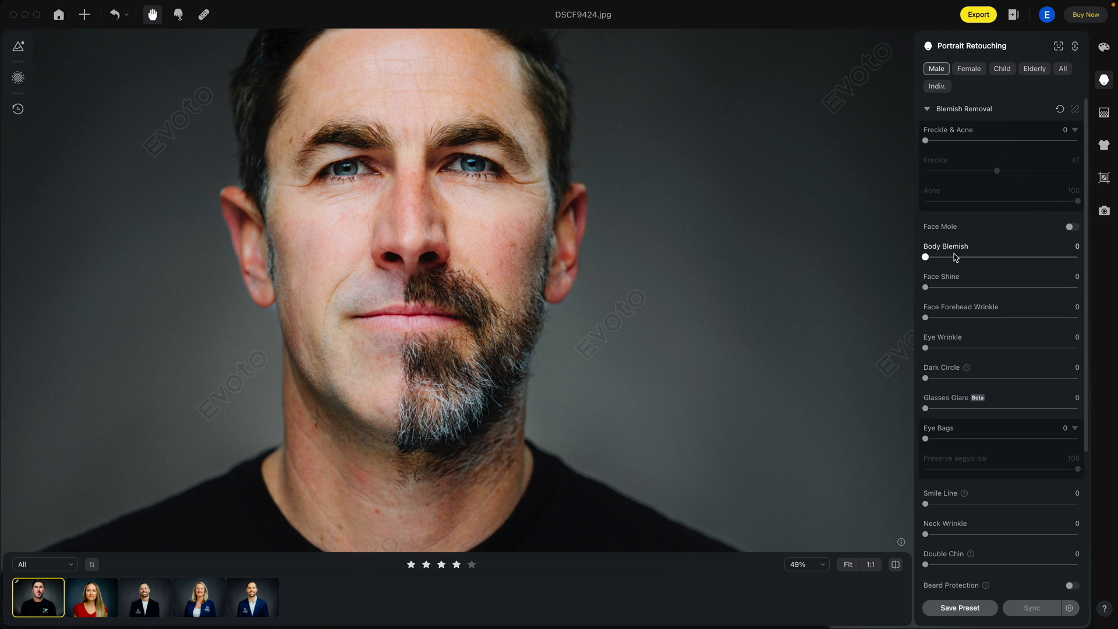
drag(957, 259, 1005, 258)
drag(1007, 259, 925, 265)
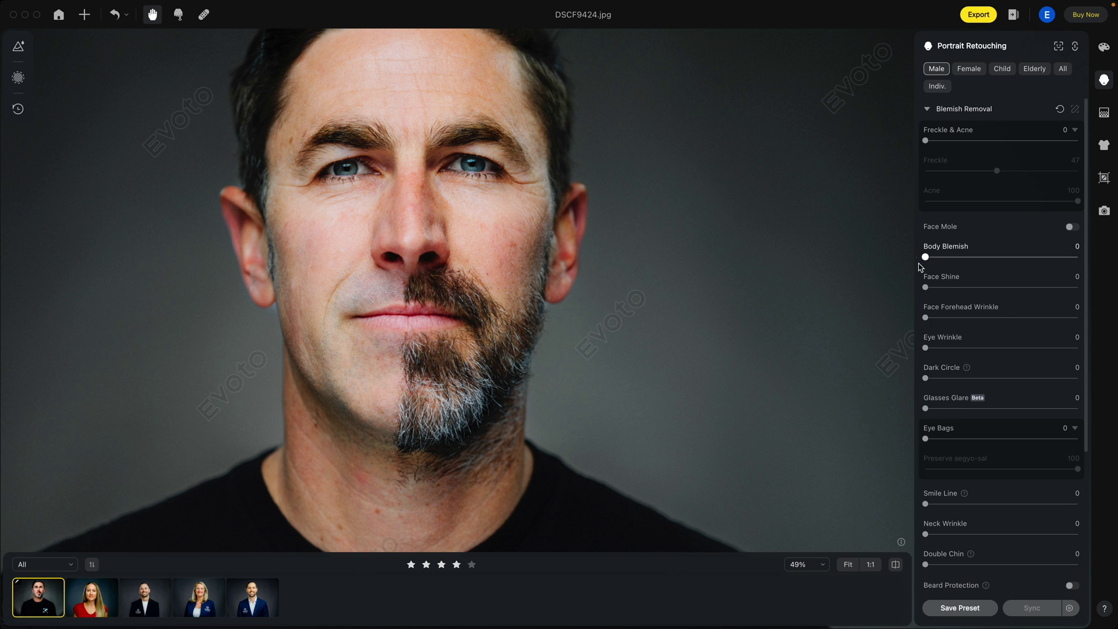
Try several stronger Face Shine levels on the portrait and settle on 3.
click(966, 288)
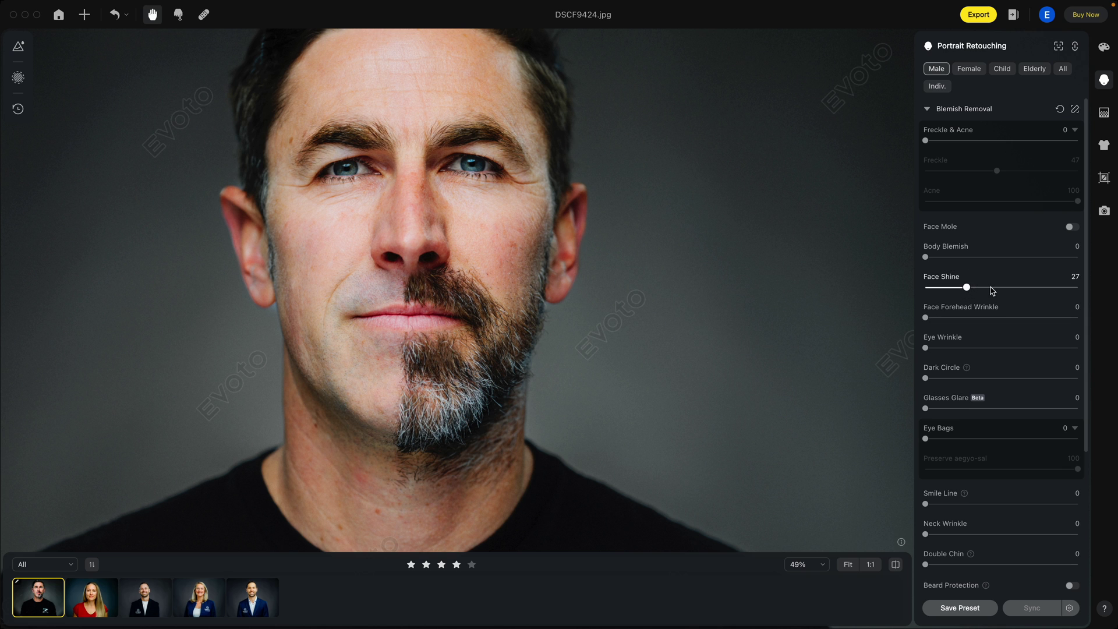
click(993, 288)
click(1073, 288)
click(929, 288)
Preview Face Forehead Wrinkle removal at 91 and reduce it to 1.
scroll(522, 208, down, 2)
drag(515, 207, 527, 245)
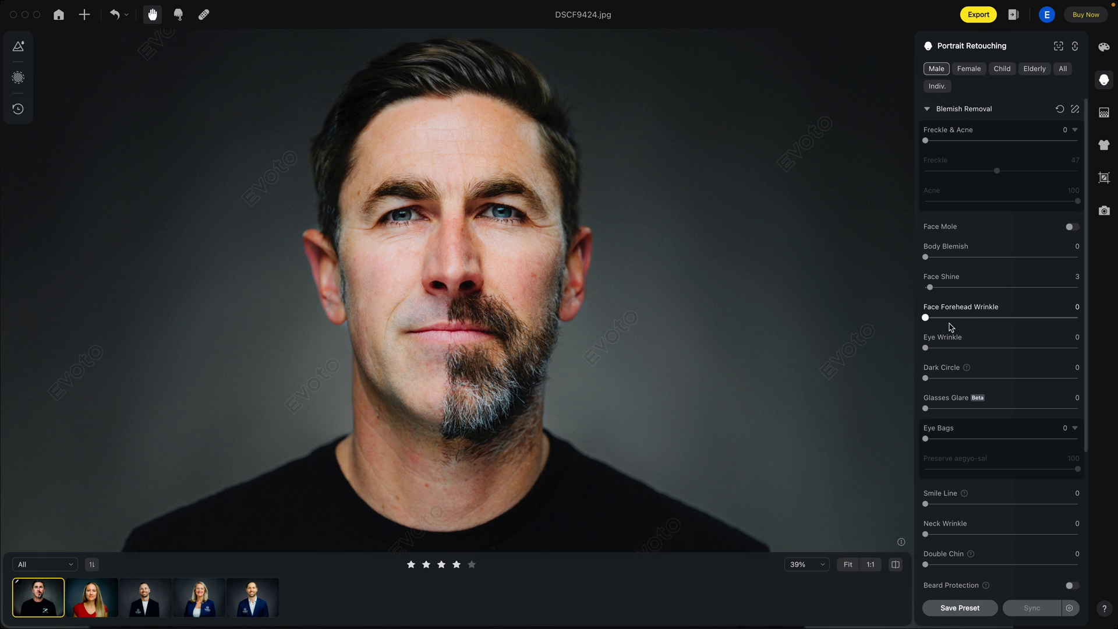
drag(1022, 318, 1066, 320)
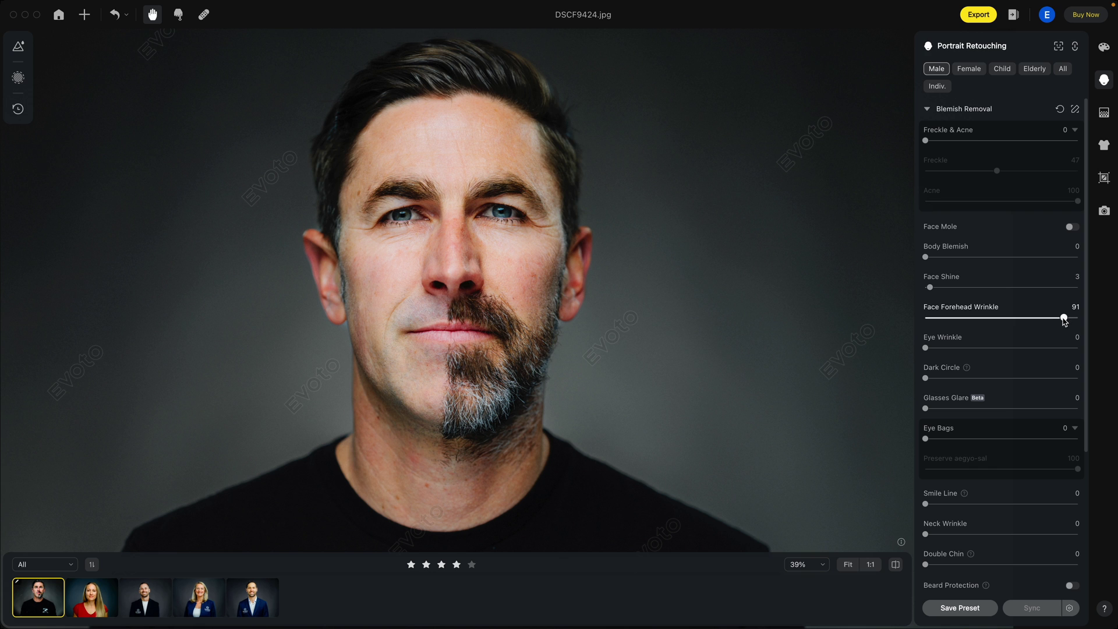
drag(1065, 319, 927, 323)
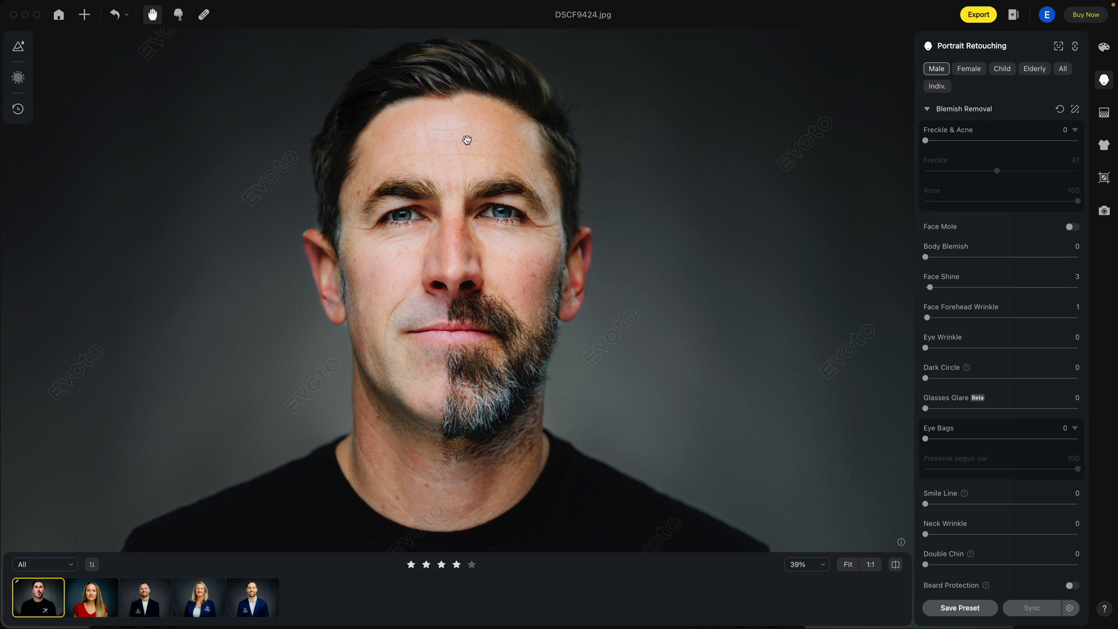
Preview Eye Wrinkle at 97 and Dark Circle at 96, setting them back to 2 and 0 respectively.
scroll(496, 196, right, 2)
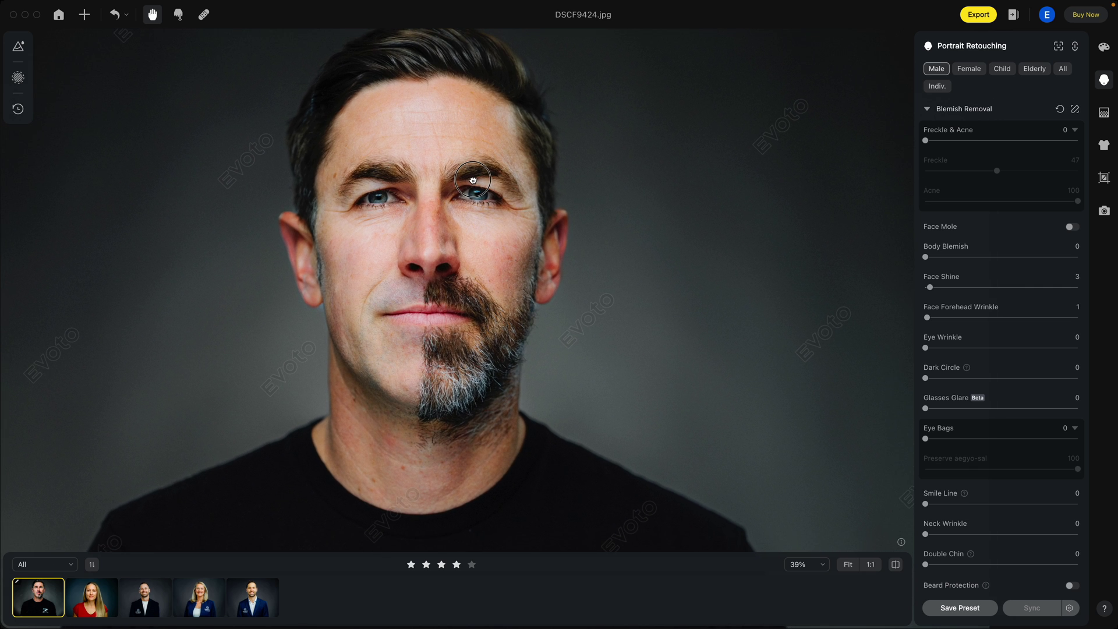
scroll(466, 203, up, 2)
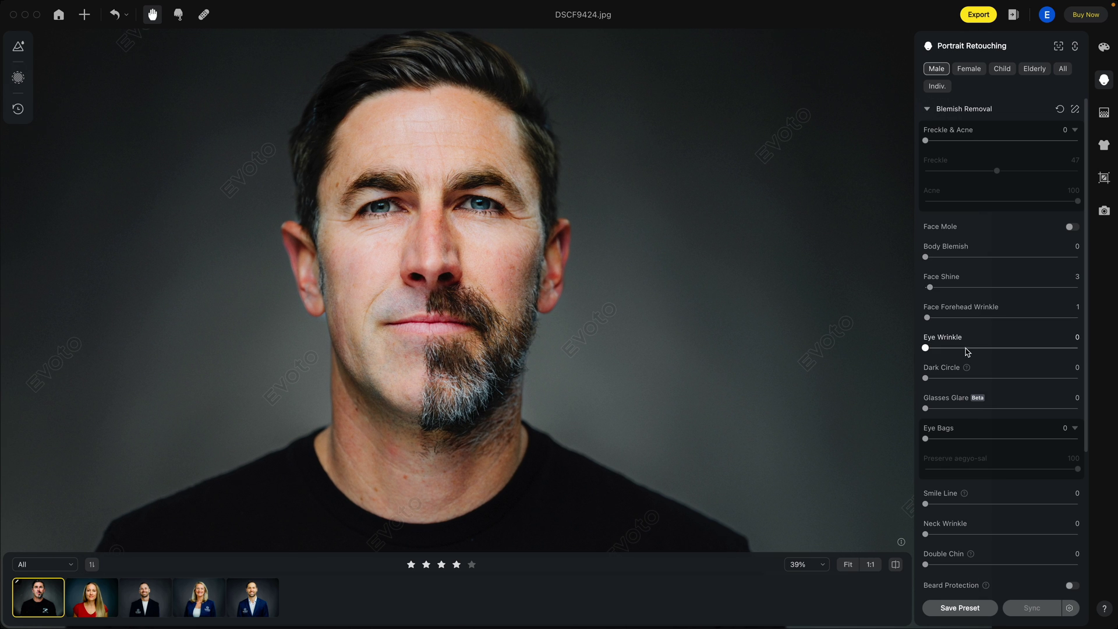
click(1076, 349)
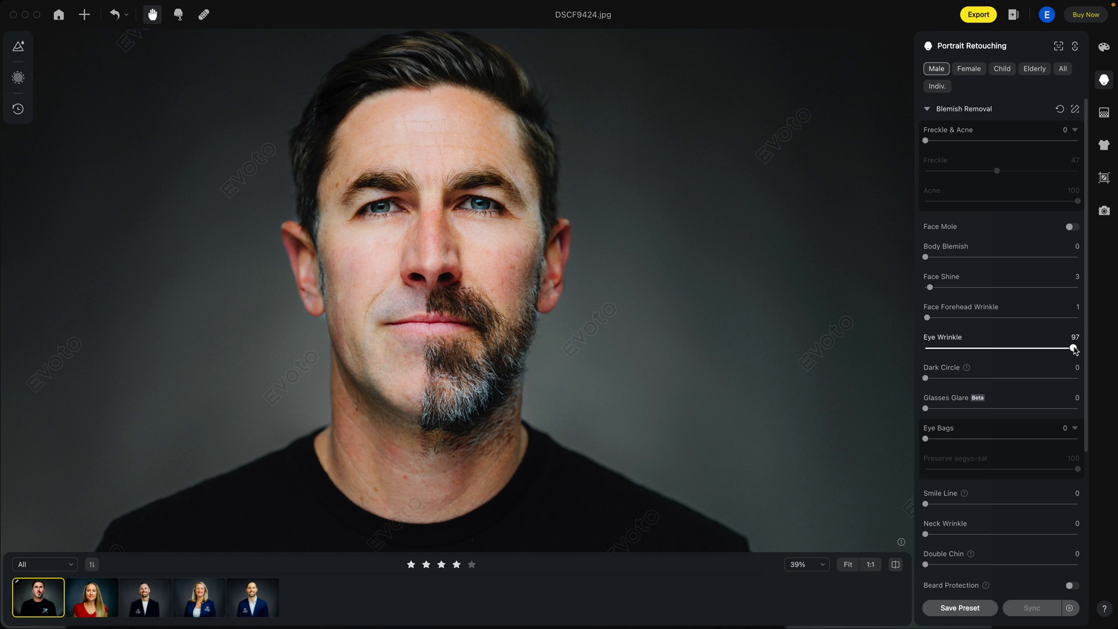
click(929, 348)
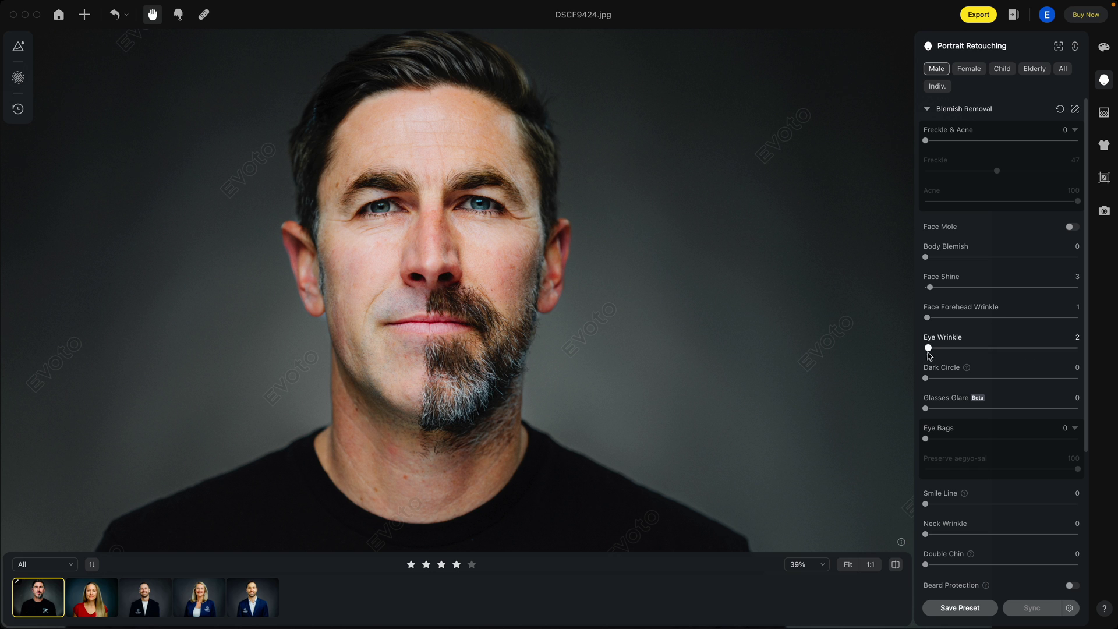
click(1073, 378)
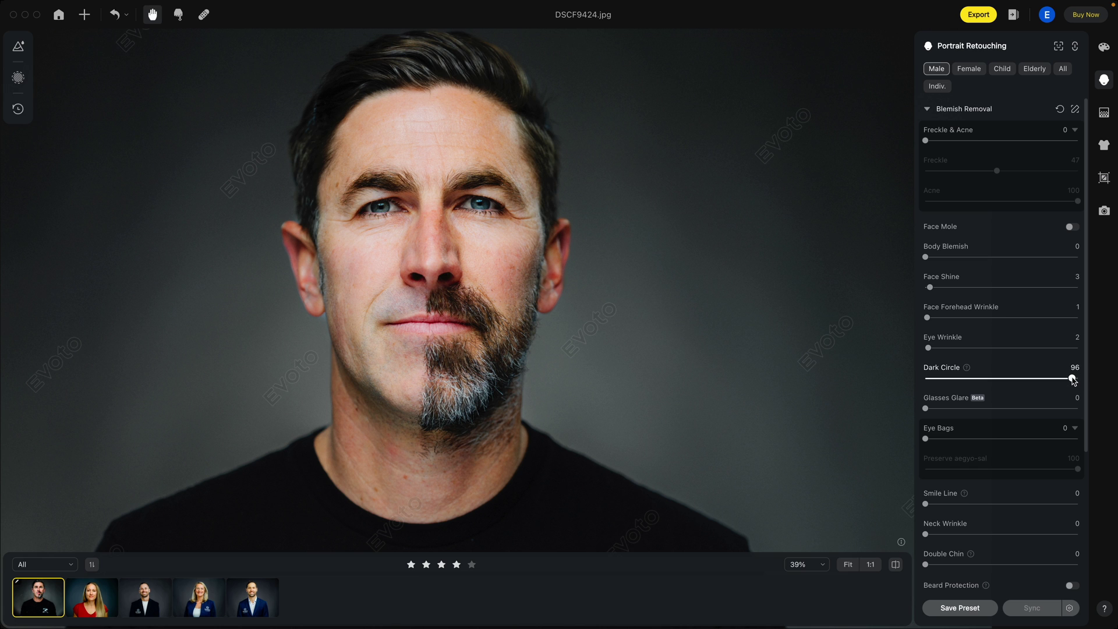
drag(1072, 378, 925, 378)
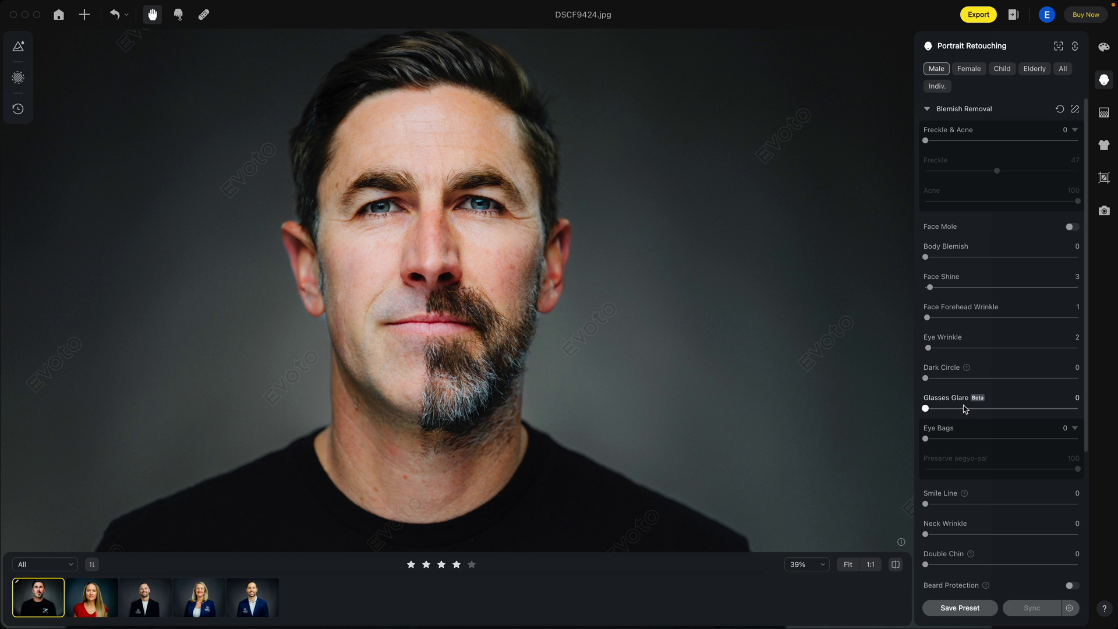
Try Eye Bags removal at 98, compare before and after, and return it to 0.
scroll(967, 408, down, 2)
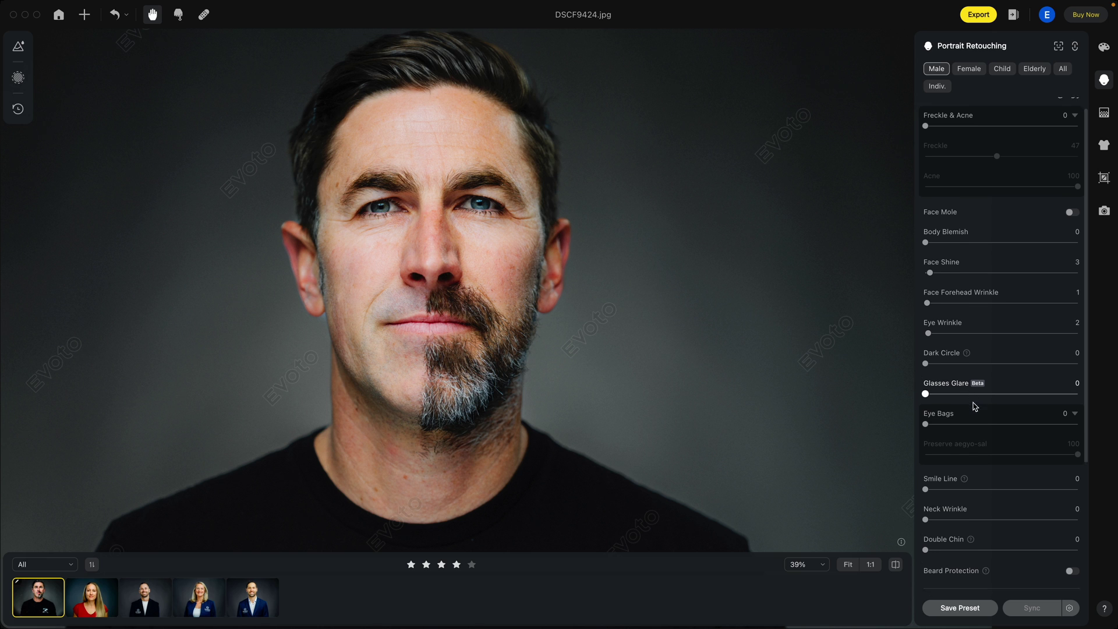
scroll(972, 406, down, 1)
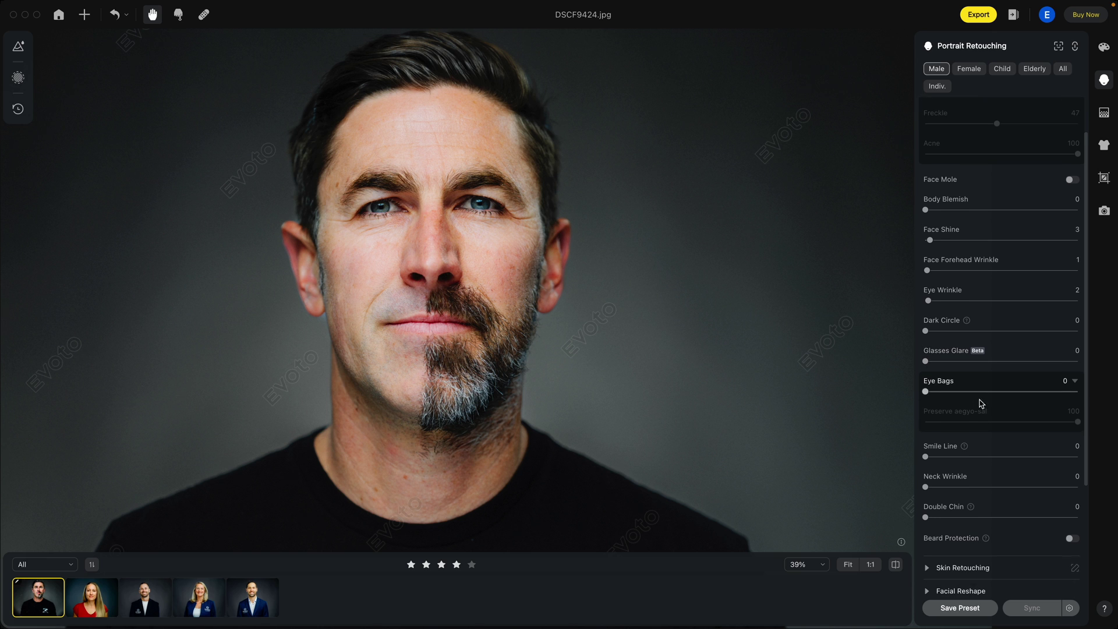
click(1070, 392)
drag(1072, 393, 935, 394)
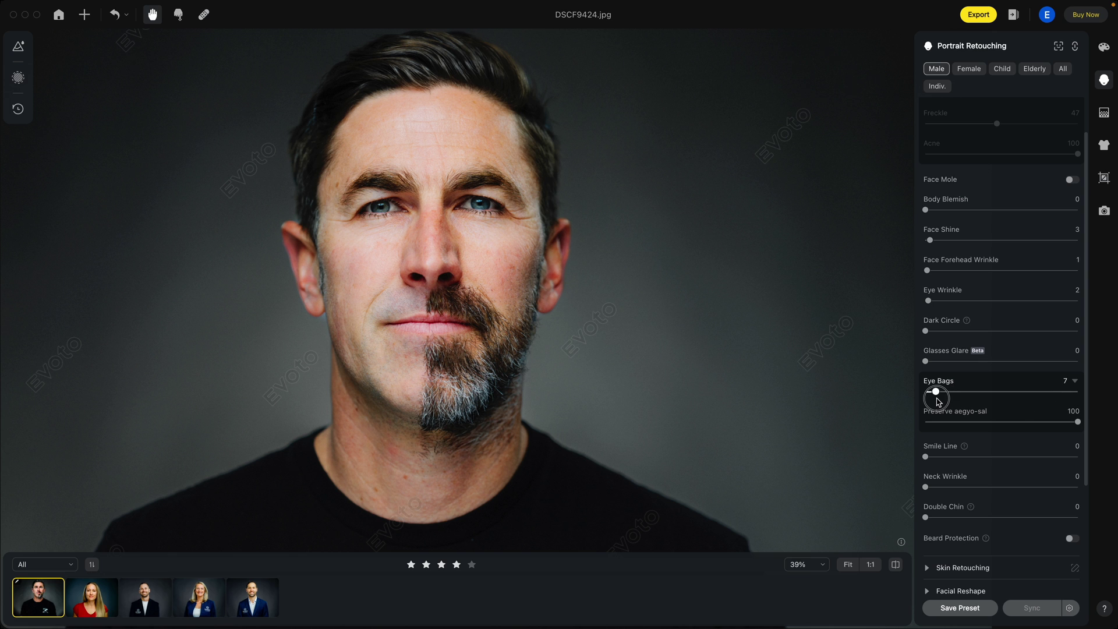
click(1075, 392)
click(893, 563)
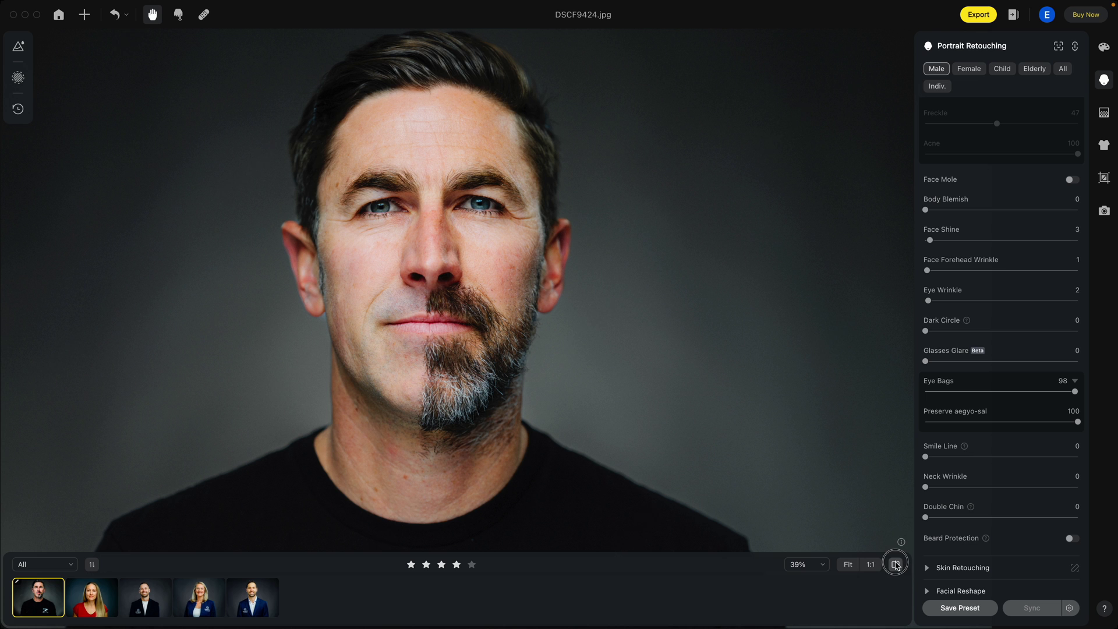
click(895, 564)
click(895, 564)
click(895, 564)
drag(963, 394, 925, 394)
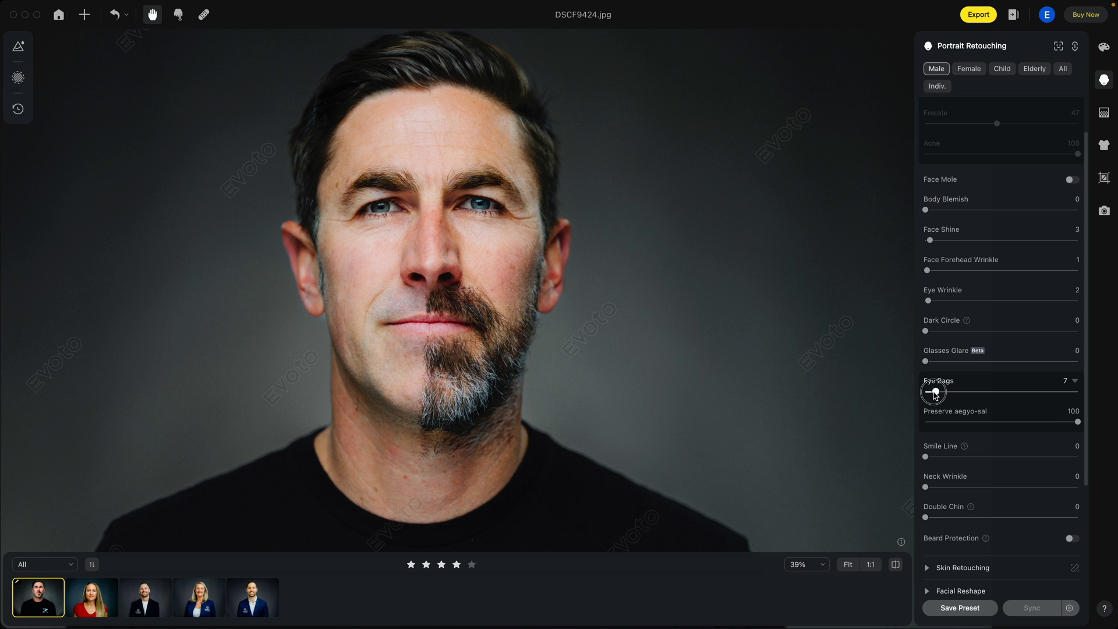
Preview Smile Line removal at 98 and reduce it to 1.
scroll(937, 431, down, 3)
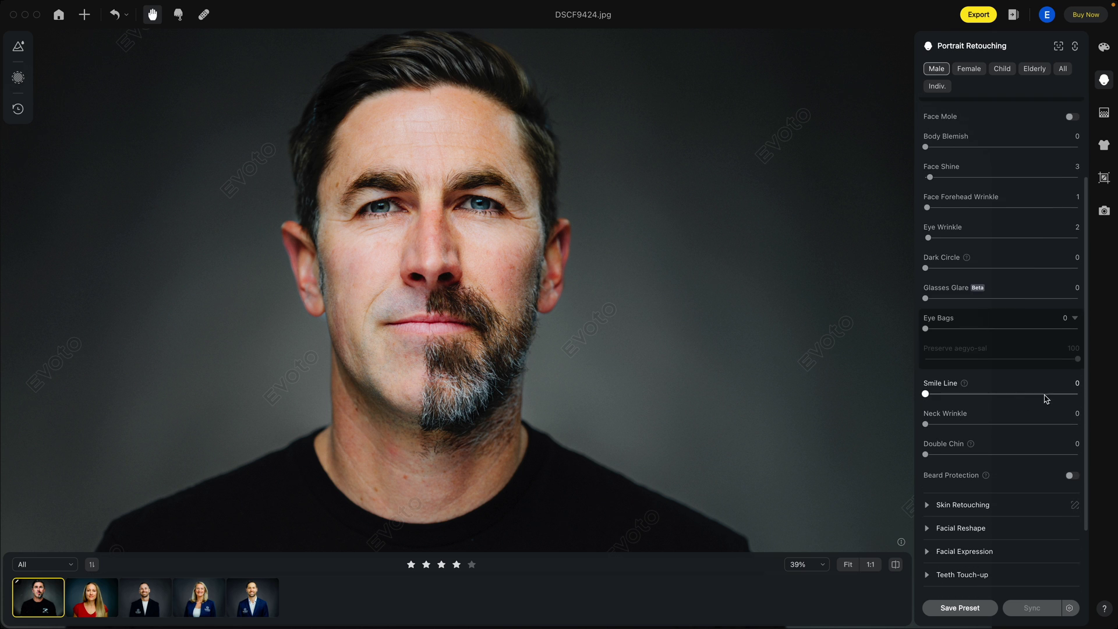
click(1077, 395)
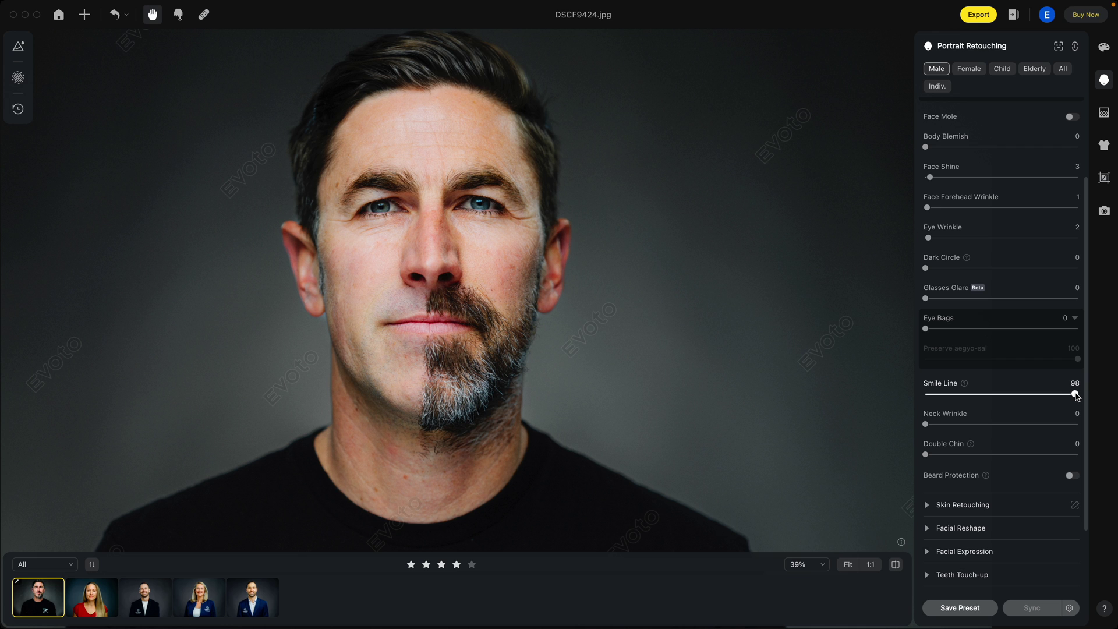
click(927, 395)
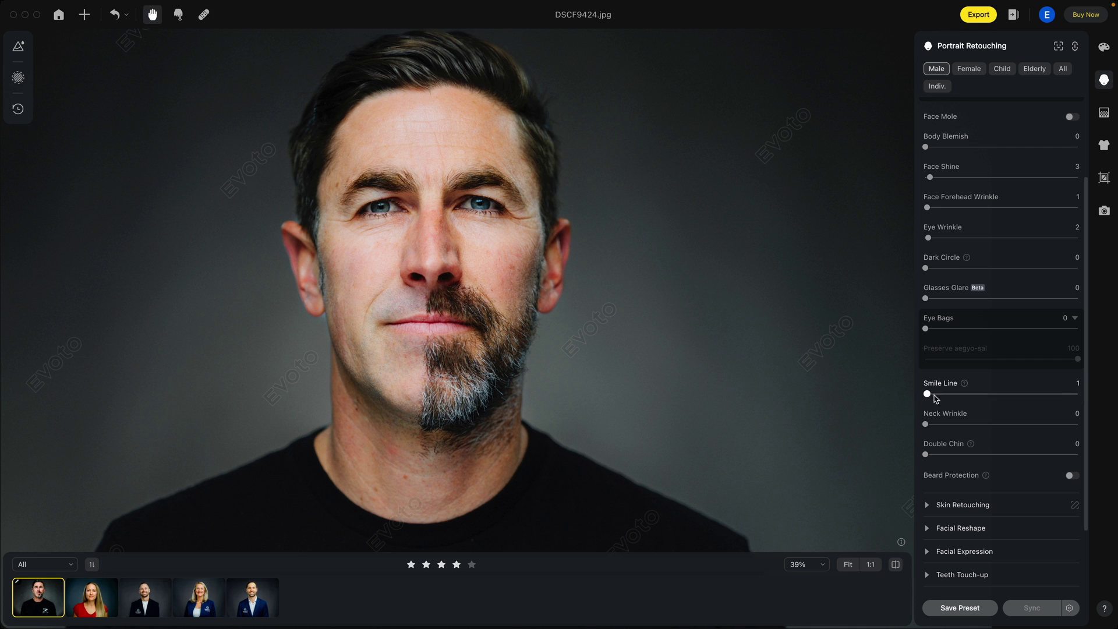
Preview Neck Wrinkle and Double Chin at 97 each, and reduce both to 2.
scroll(934, 398, down, 1)
scroll(947, 407, down, 2)
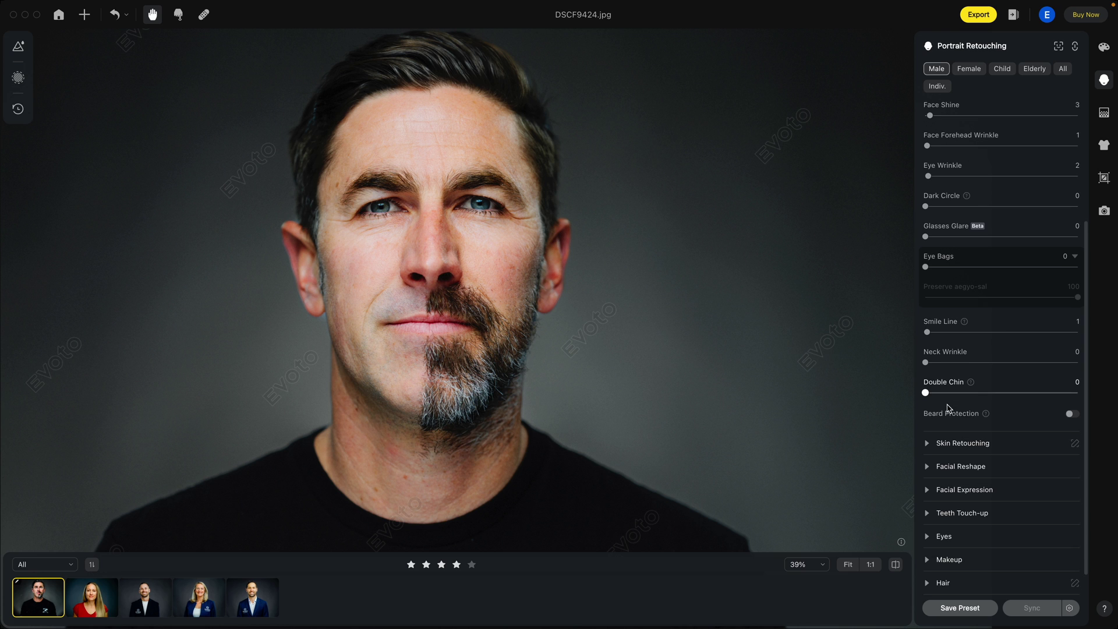
click(1074, 363)
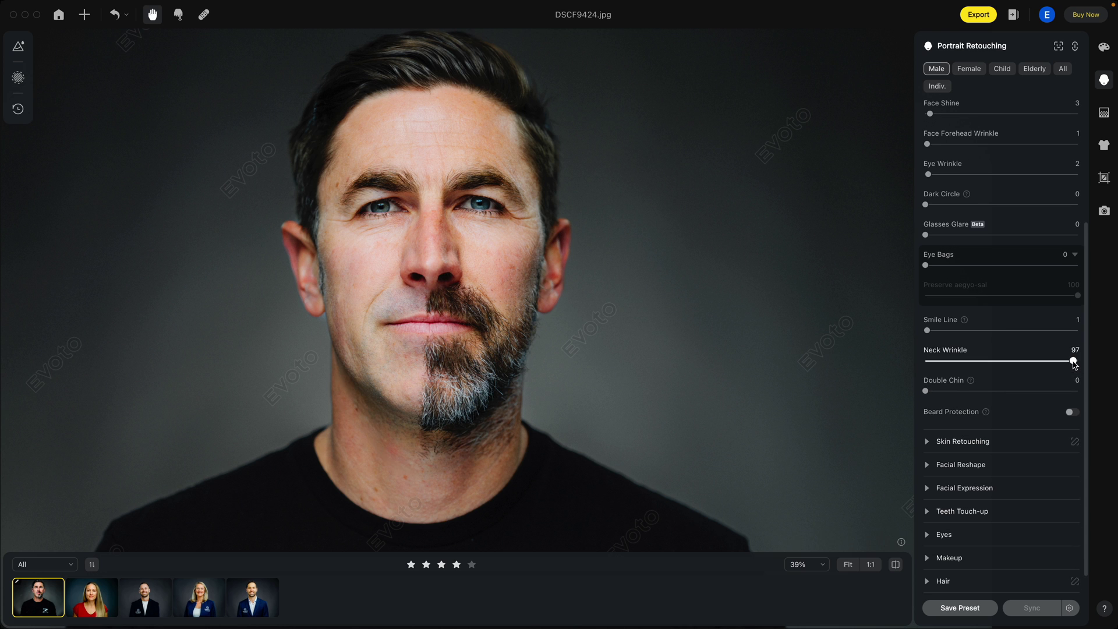
click(929, 361)
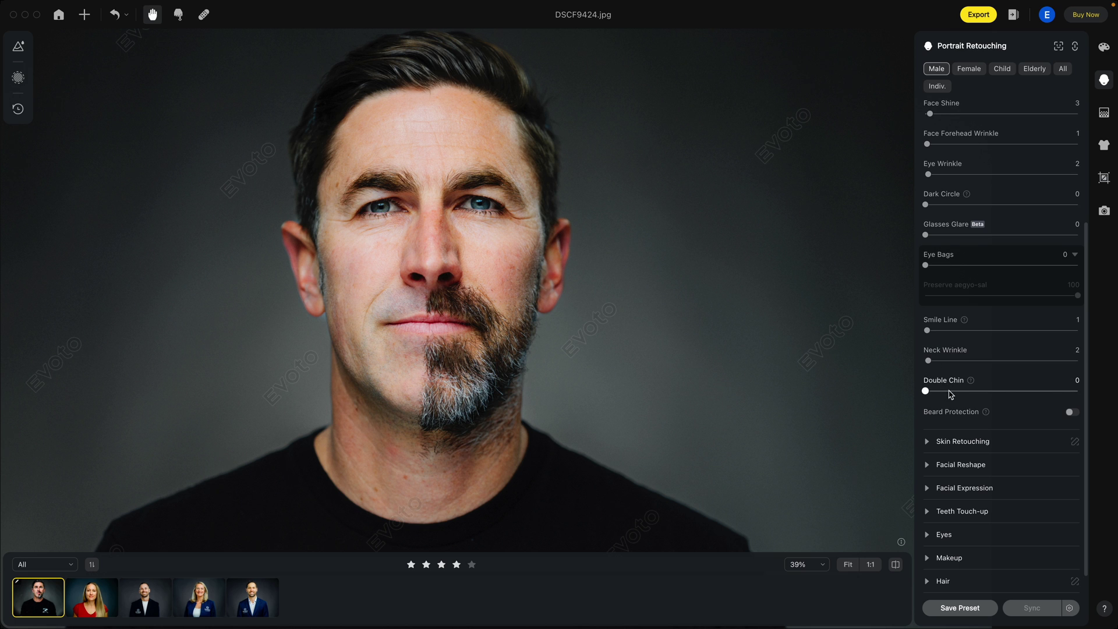
click(1074, 391)
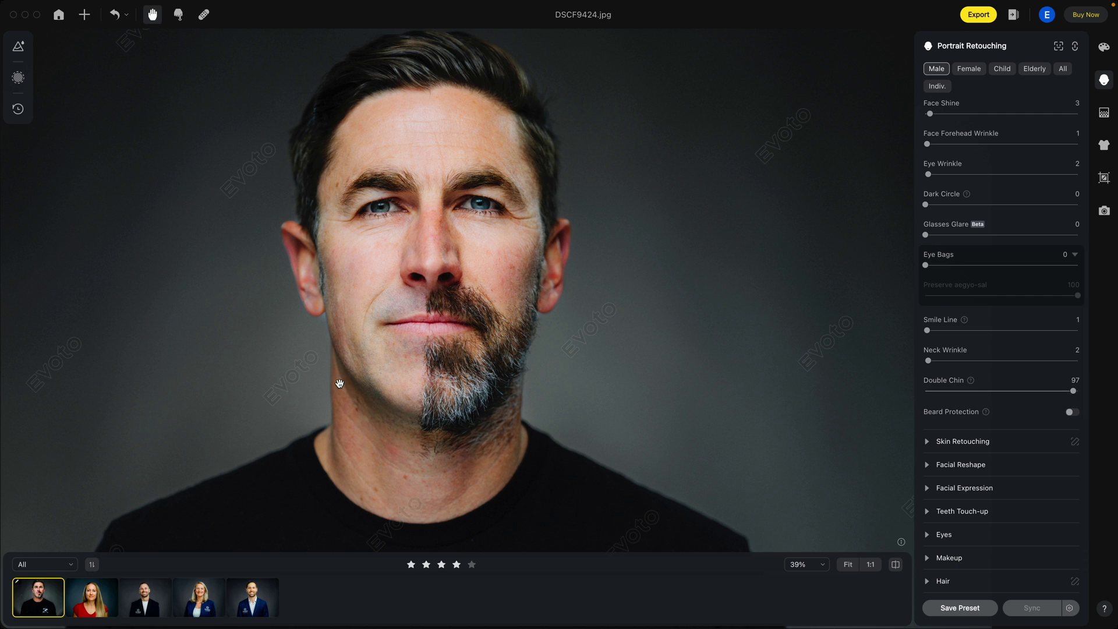
click(927, 391)
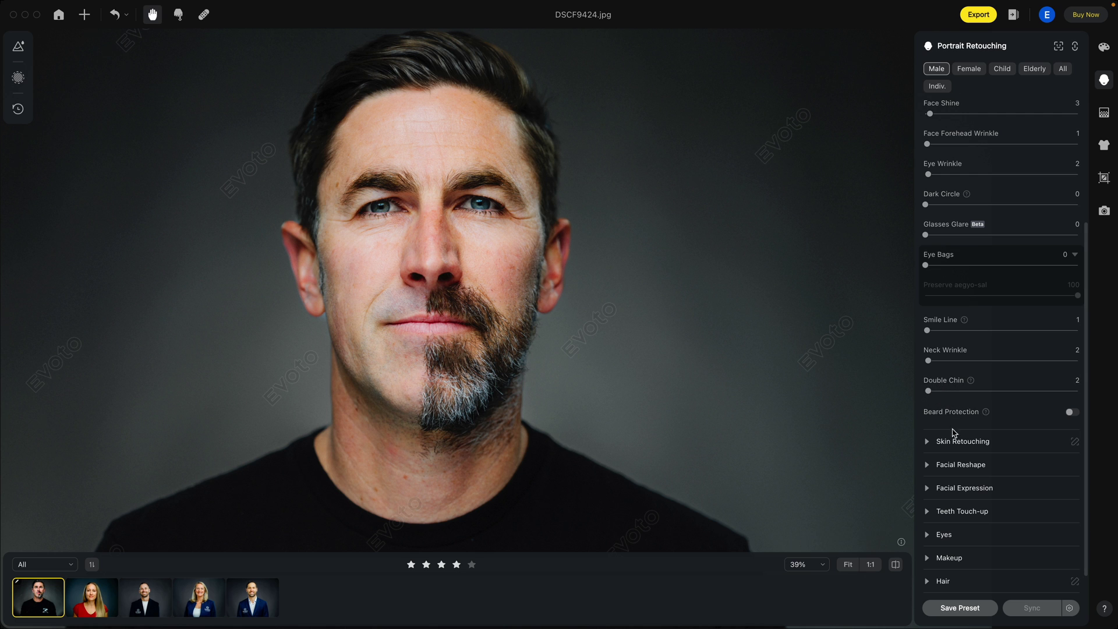
Try switching Beard Protection on, turn it back off and view its explanation.
scroll(1004, 412, down, 1)
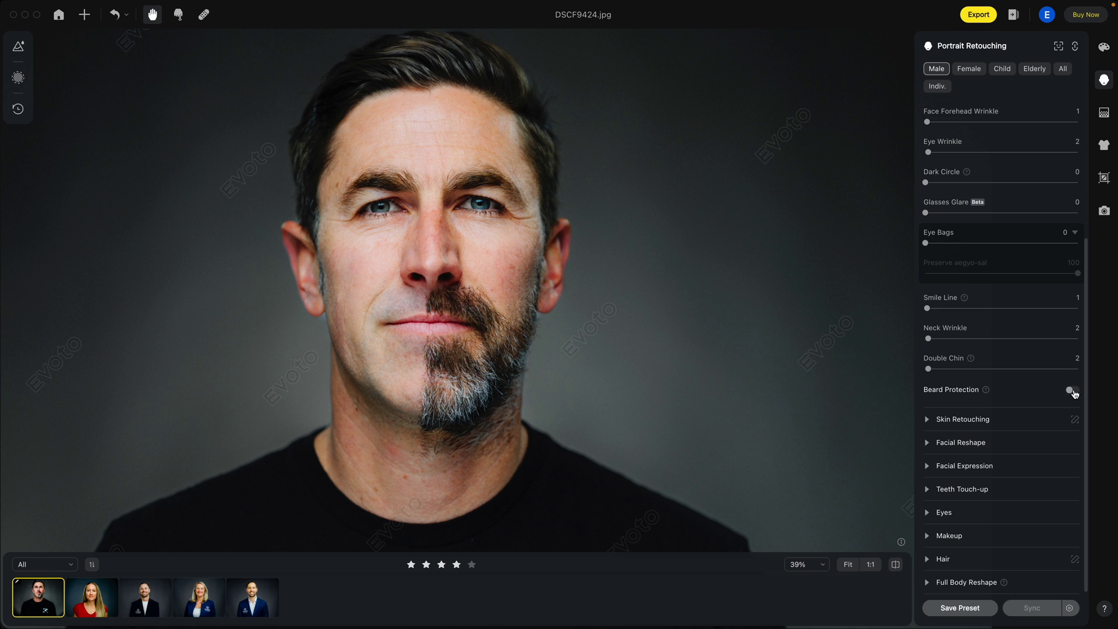
click(1072, 391)
click(1073, 391)
mouse_move(988, 395)
Expand the Skin Retouching settings and set Smooth Face Skin (Dodge & Burn) to 98.
click(928, 420)
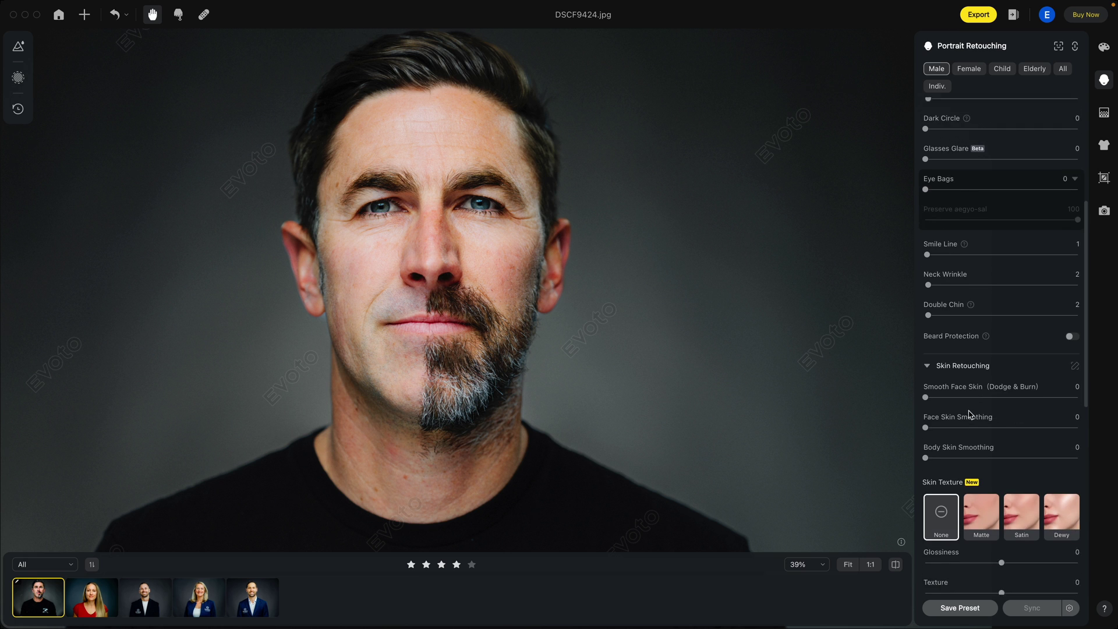
click(1074, 371)
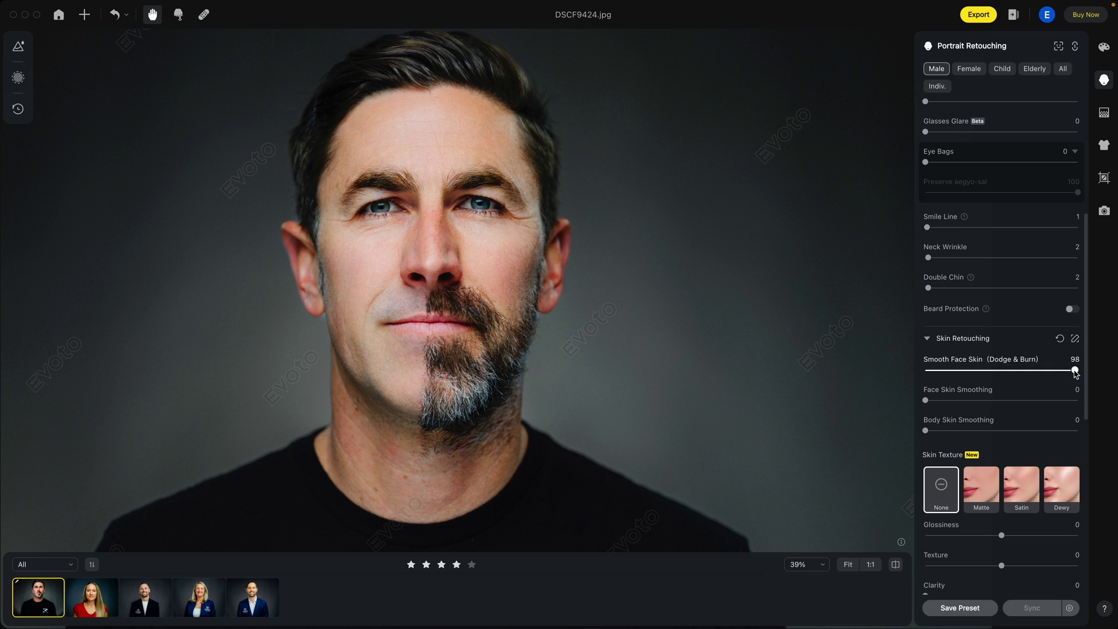
Compare Smooth Face Skin (Dodge & Burn) at 2 and 98, and leave it at 2.
click(928, 371)
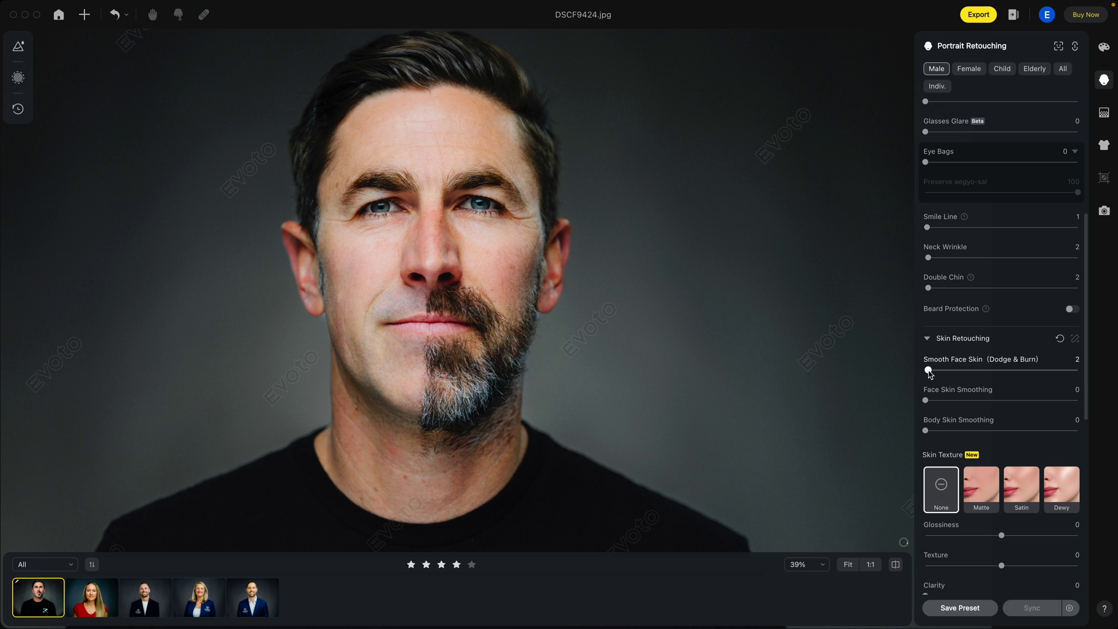
click(1075, 372)
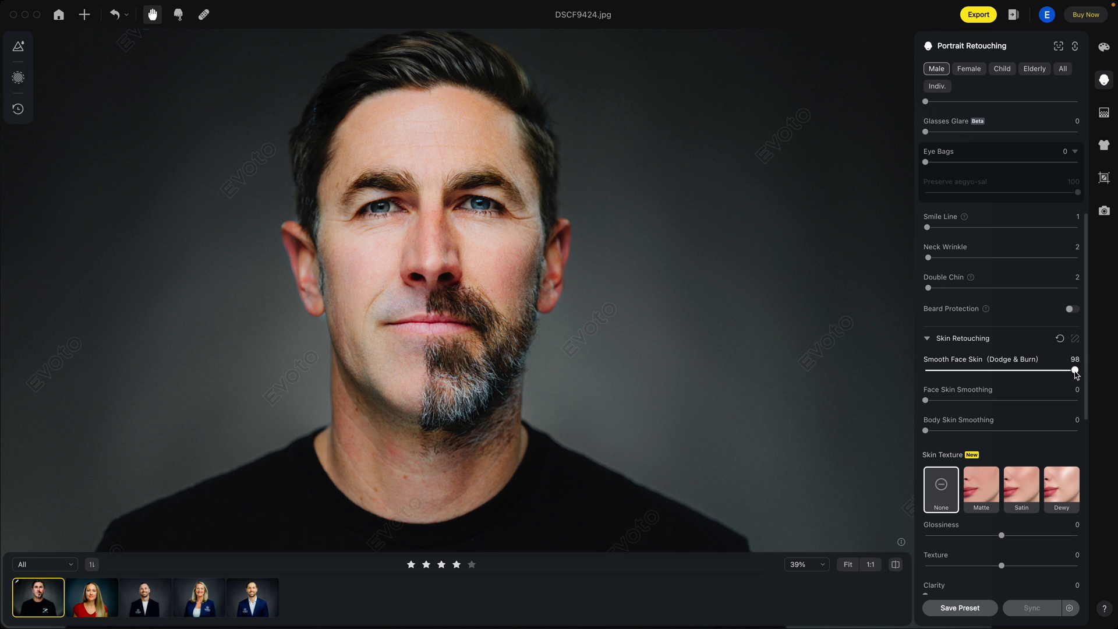
click(929, 371)
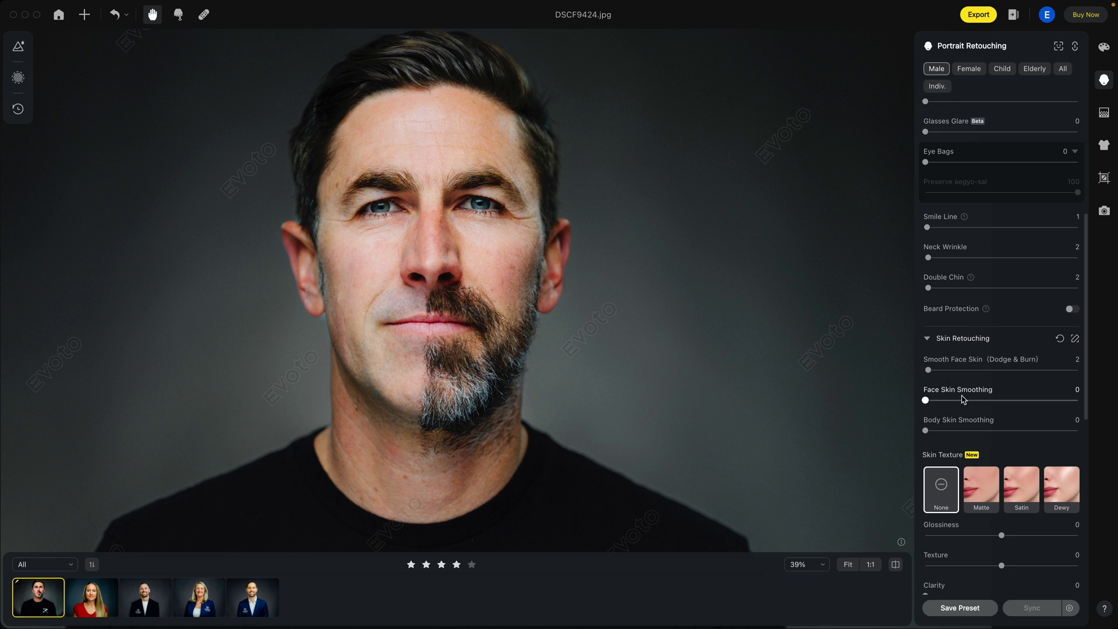
Preview Face Skin Smoothing at 54 and 82, test a strong Body Skin Smoothing, and return both to 0.
click(1008, 401)
scroll(1010, 409, down, 1)
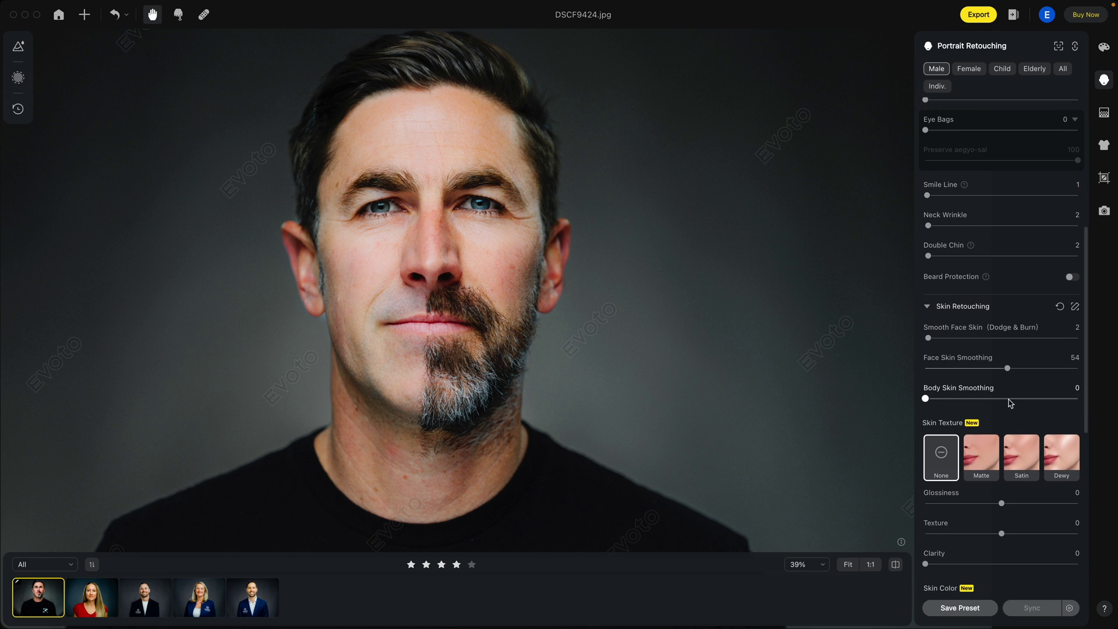
drag(1007, 368, 1053, 368)
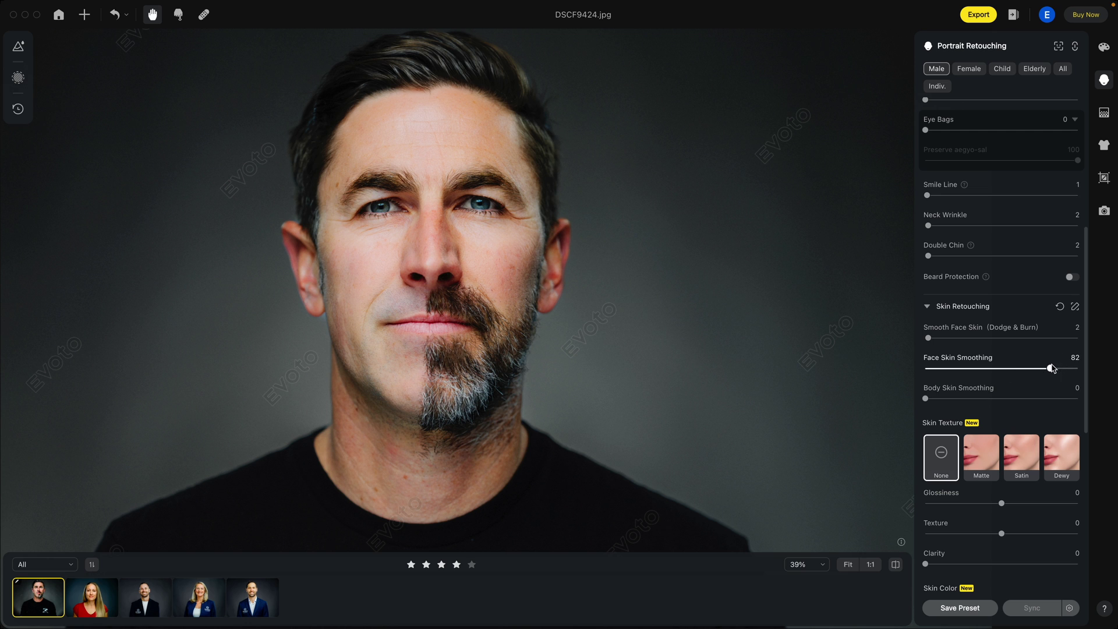
click(925, 368)
click(1072, 398)
drag(1072, 399, 928, 399)
Preview skin Glossiness at 90 and -98, comparing with the original photo, and reset it to 0.
scroll(970, 466, down, 2)
scroll(958, 446, down, 1)
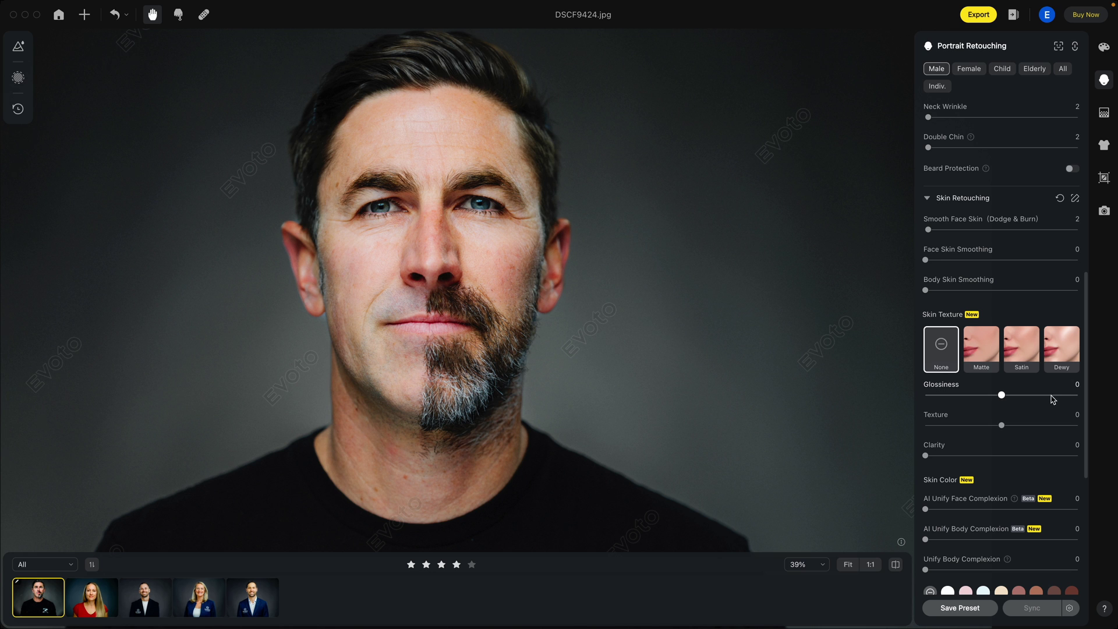
click(1071, 395)
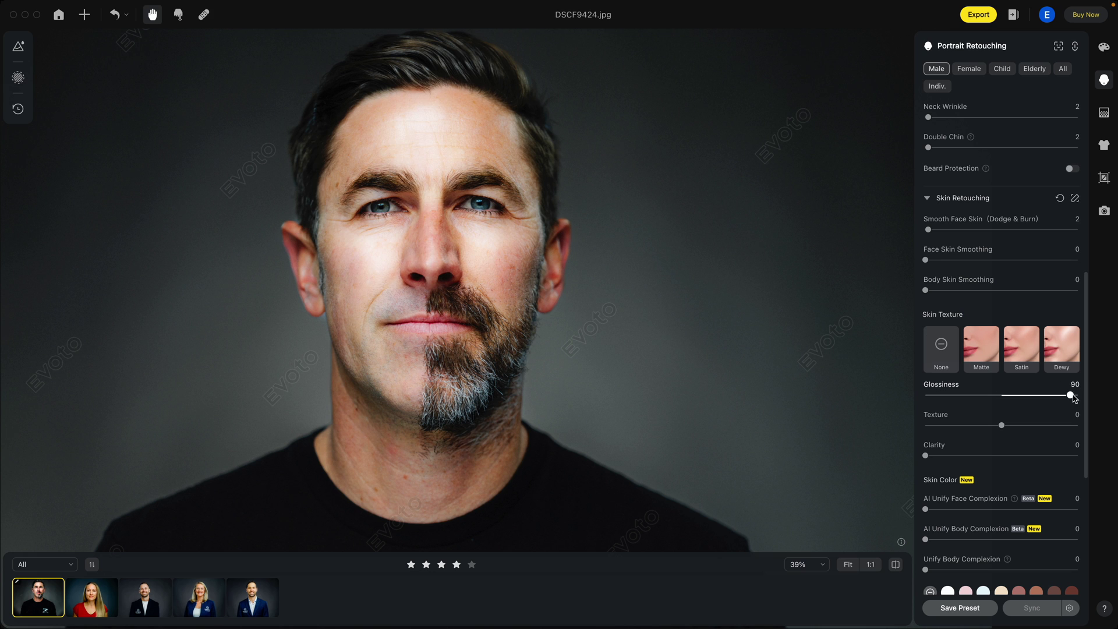
click(895, 566)
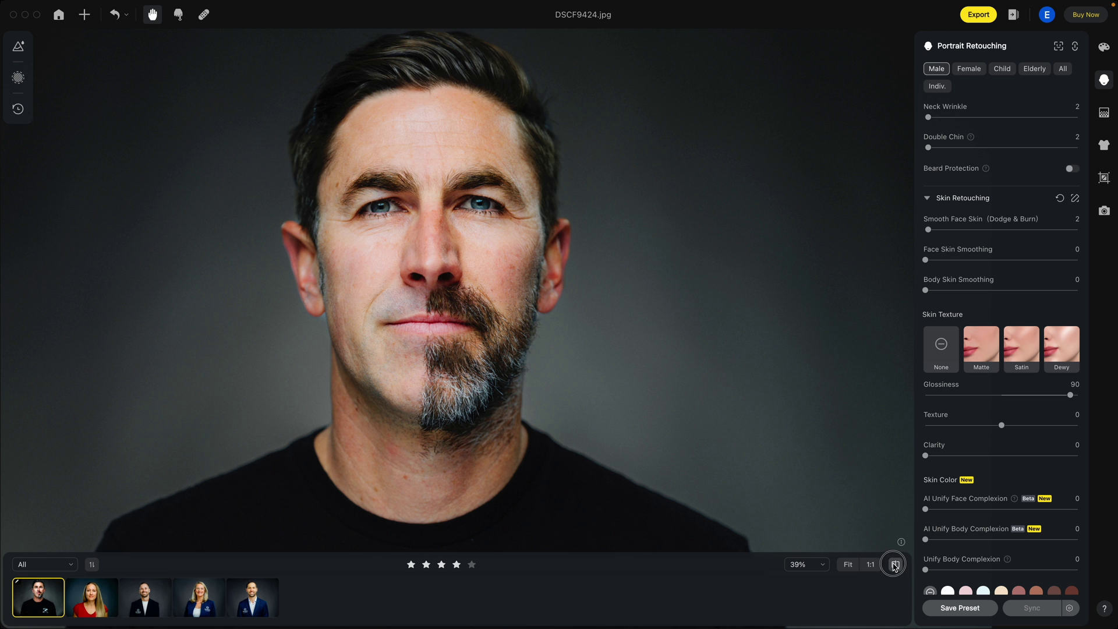
click(927, 395)
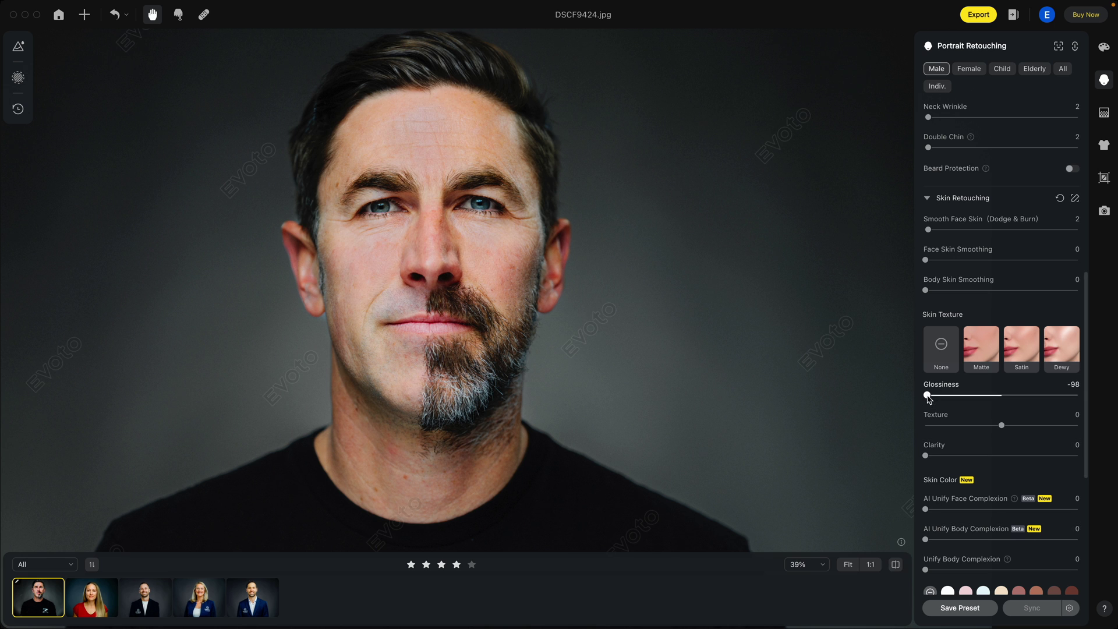
click(896, 565)
click(897, 565)
double_click(1003, 396)
Preview AI Unify Face Complexion at 99 and reduce it to 2.
scroll(979, 416, down, 1)
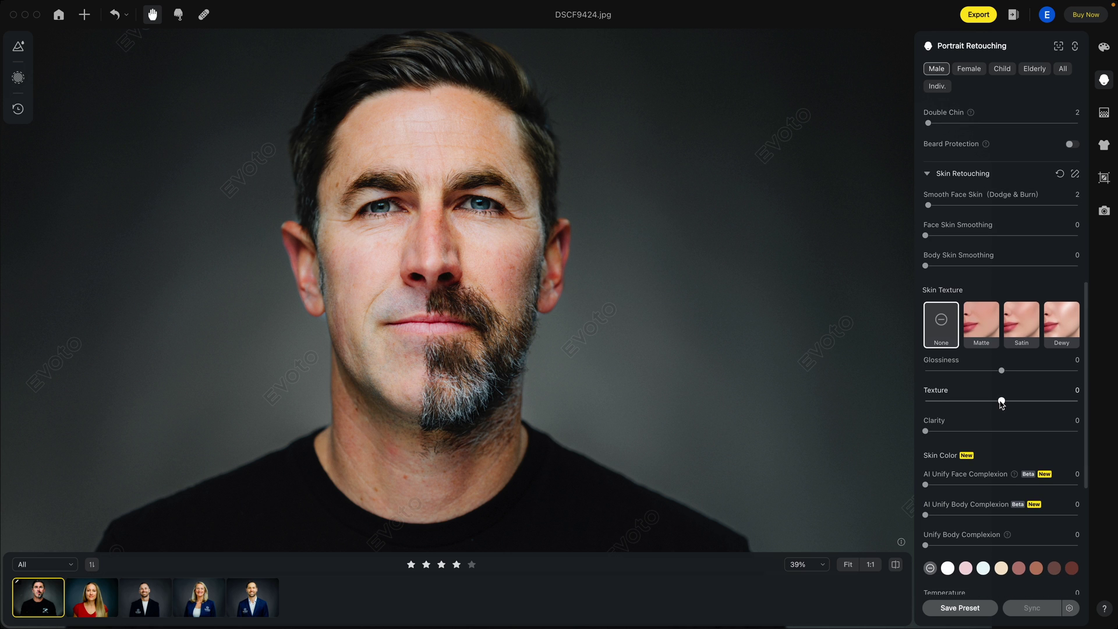
scroll(1001, 403, down, 1)
scroll(997, 402, down, 1)
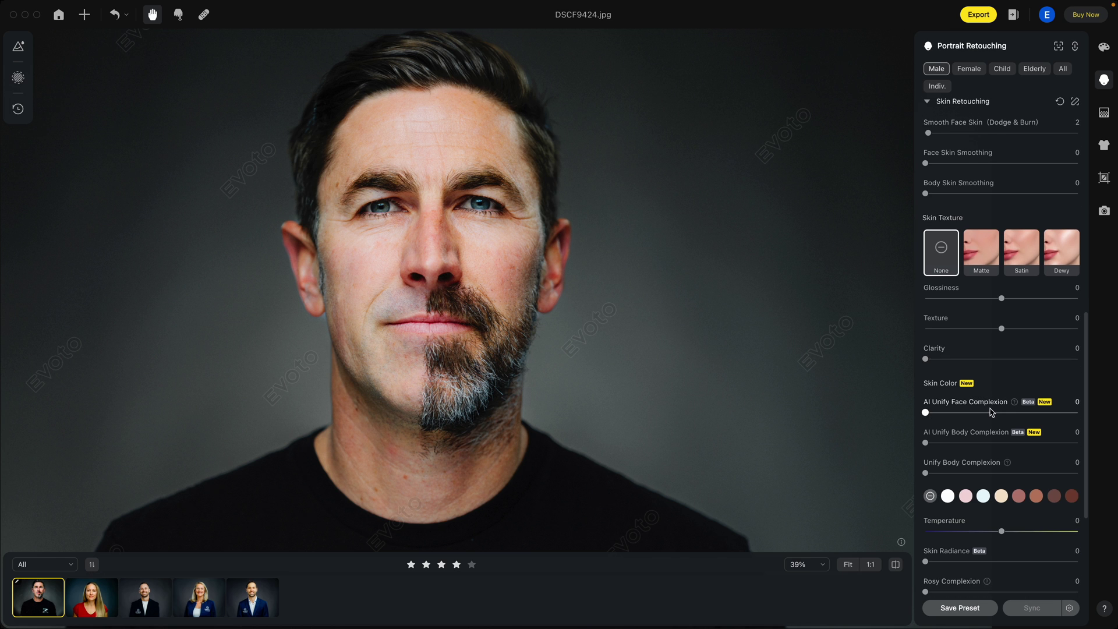
scroll(992, 412, down, 1)
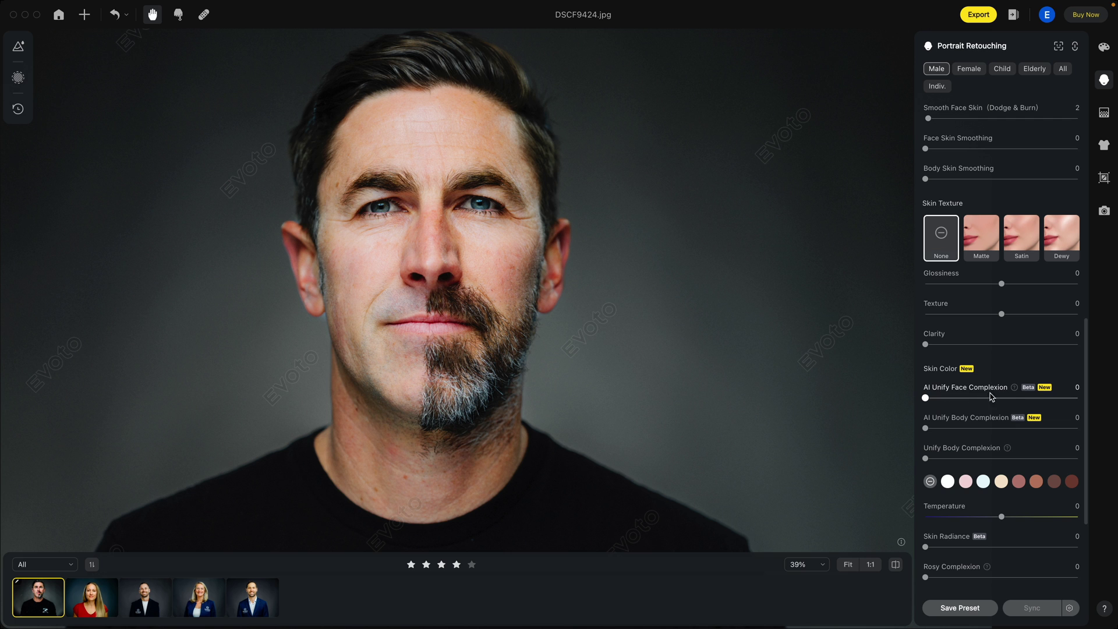
click(1076, 398)
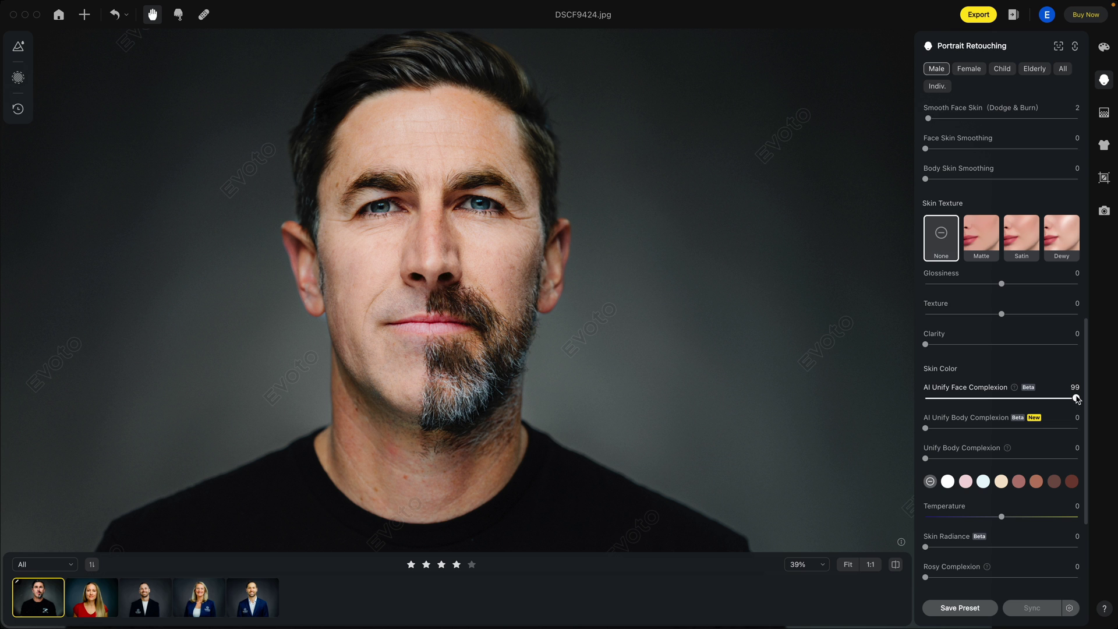
click(929, 401)
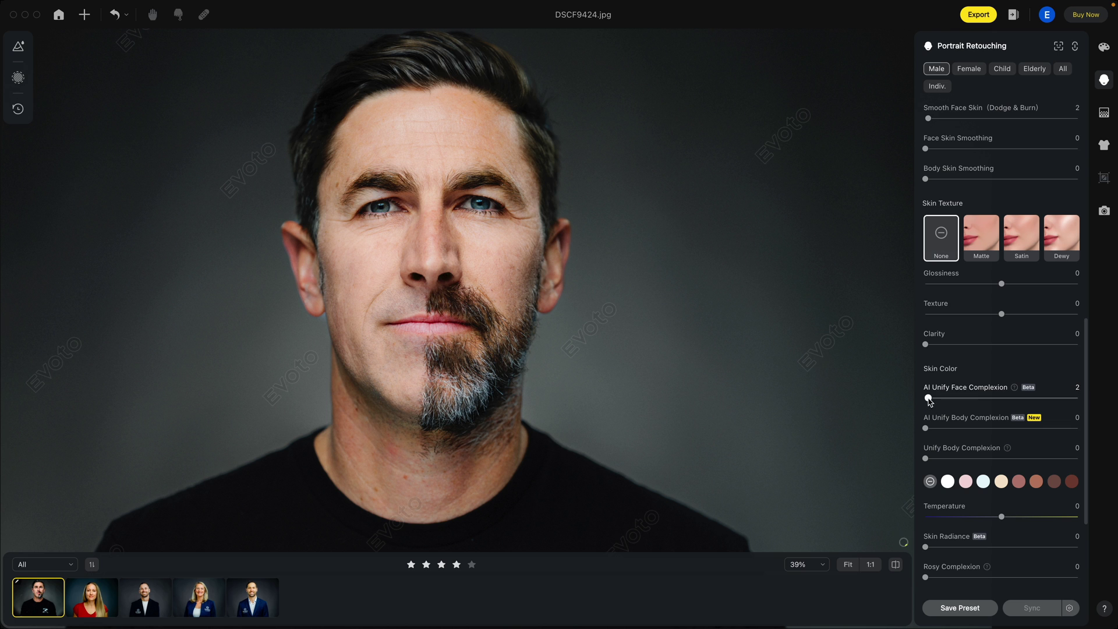
Try the dark brown, reddish and white skin color tones on the portrait, and clear the tone selection.
scroll(955, 401, down, 2)
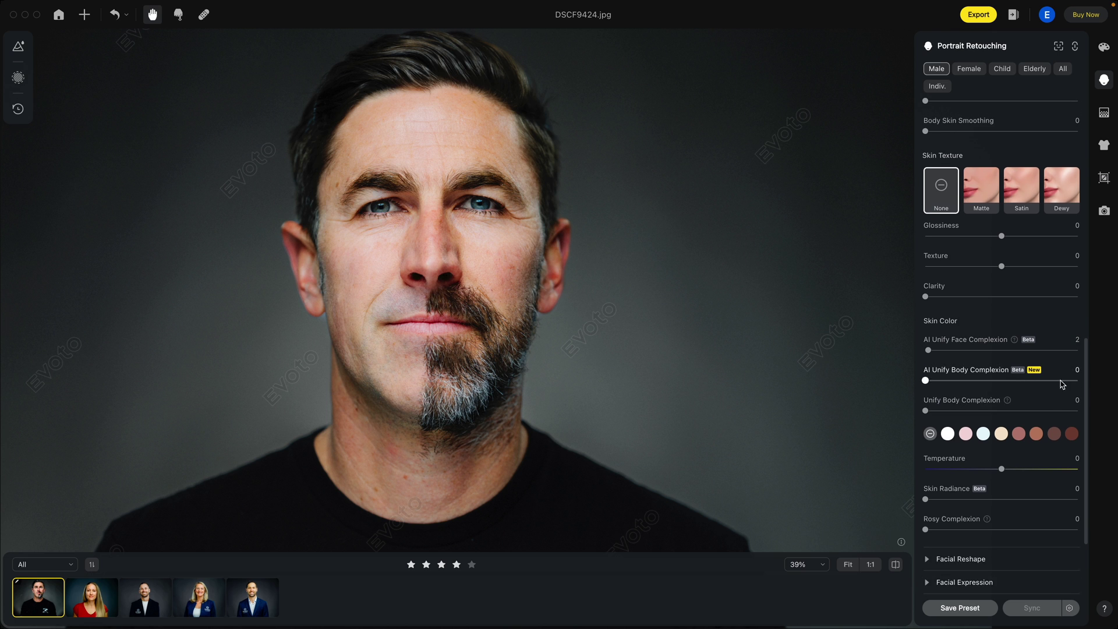
scroll(1005, 382, down, 1)
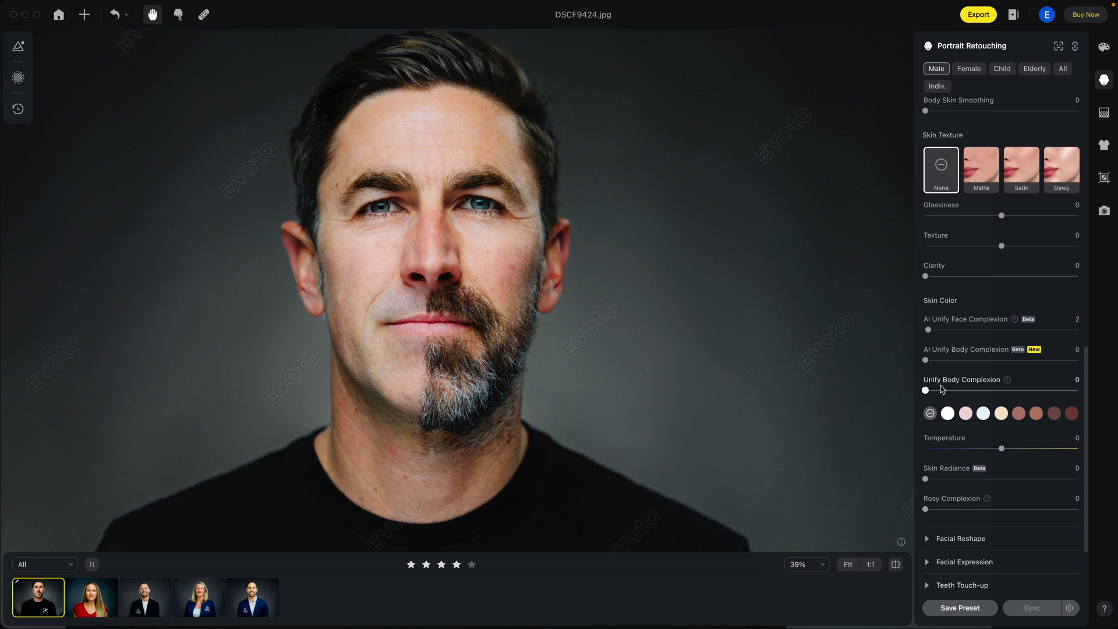
scroll(952, 391, down, 2)
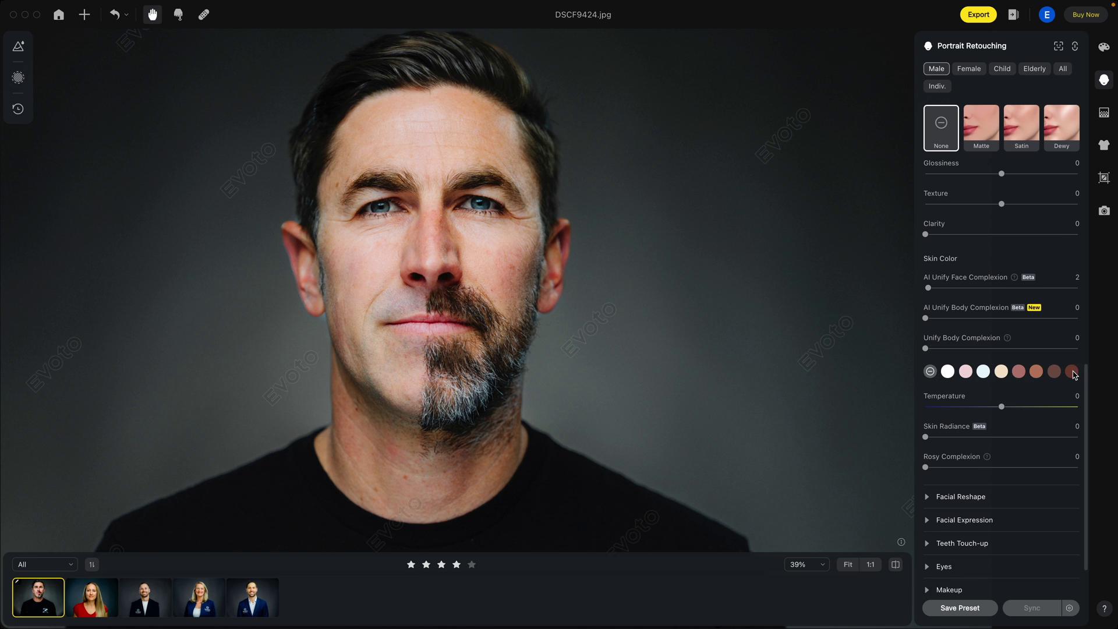
click(1055, 371)
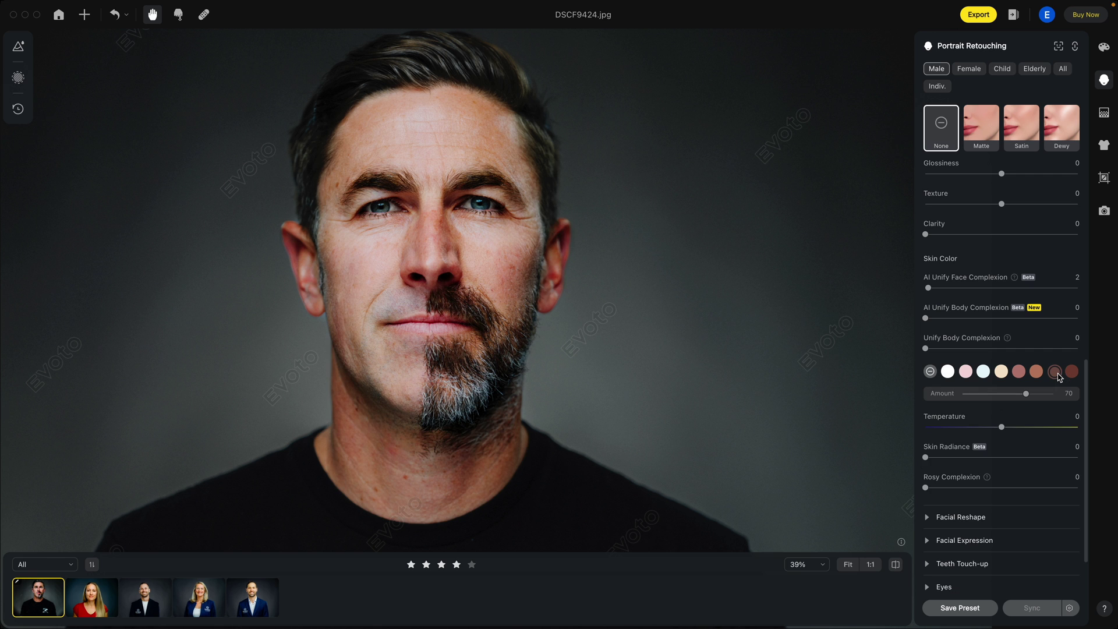
click(1021, 373)
click(947, 373)
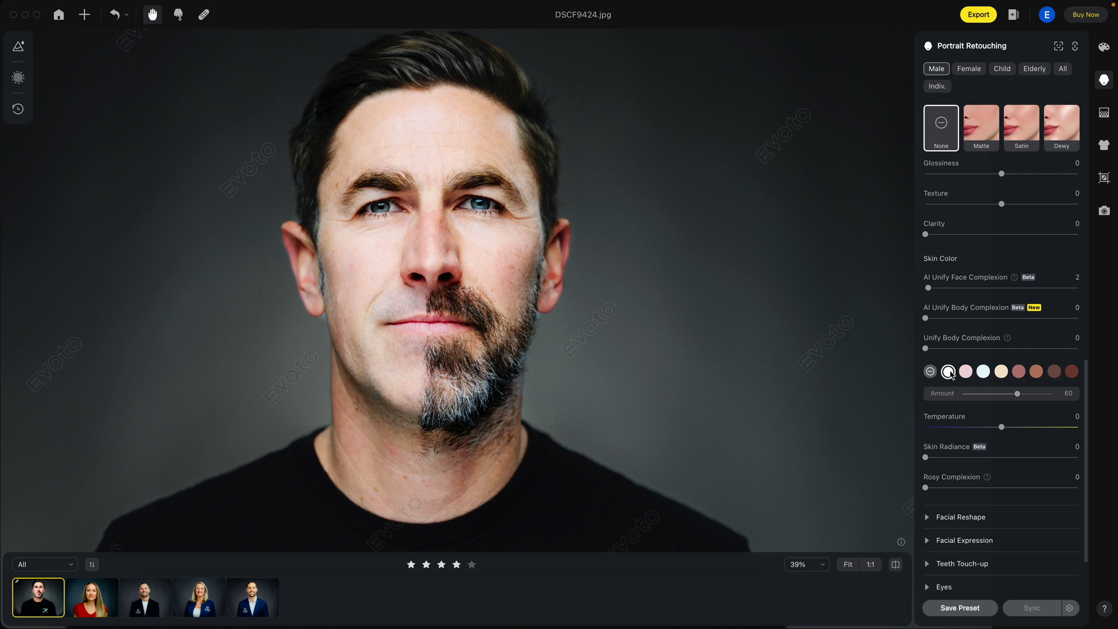
click(931, 372)
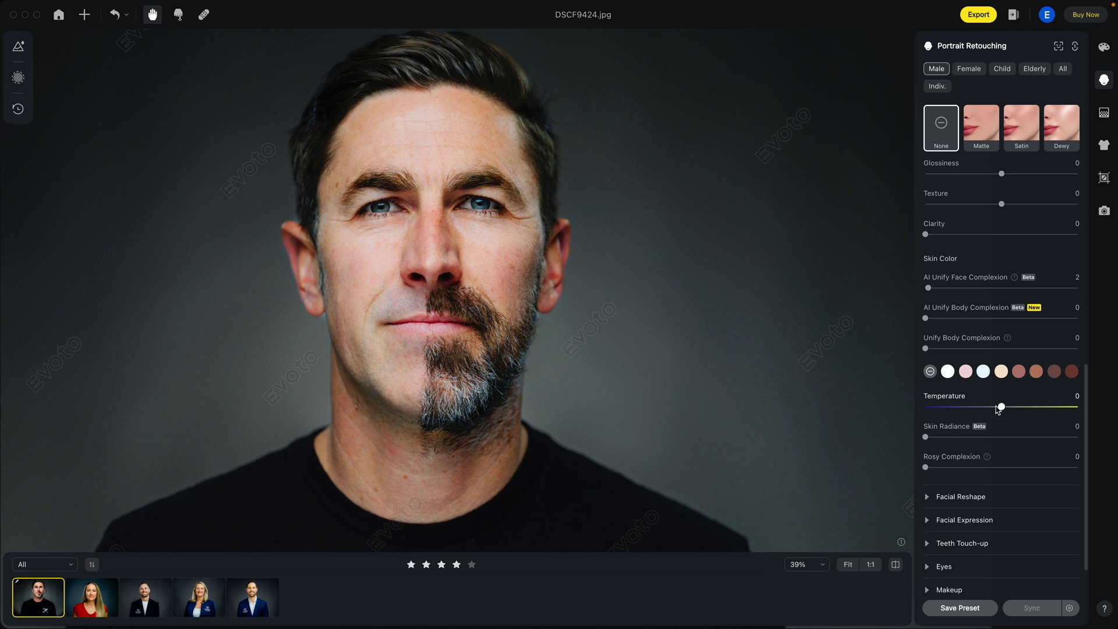
Preview Skin Radiance at 97 and reduce it to 1, and test a strong Rosy Complexion before returning it to 0.
scroll(961, 437, down, 2)
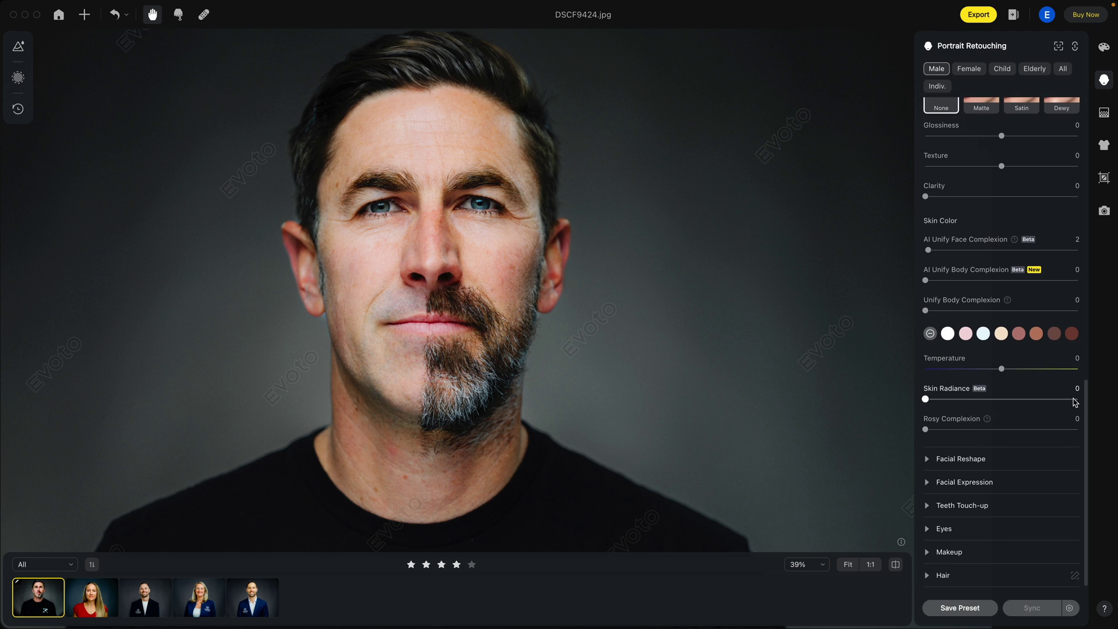
click(1075, 400)
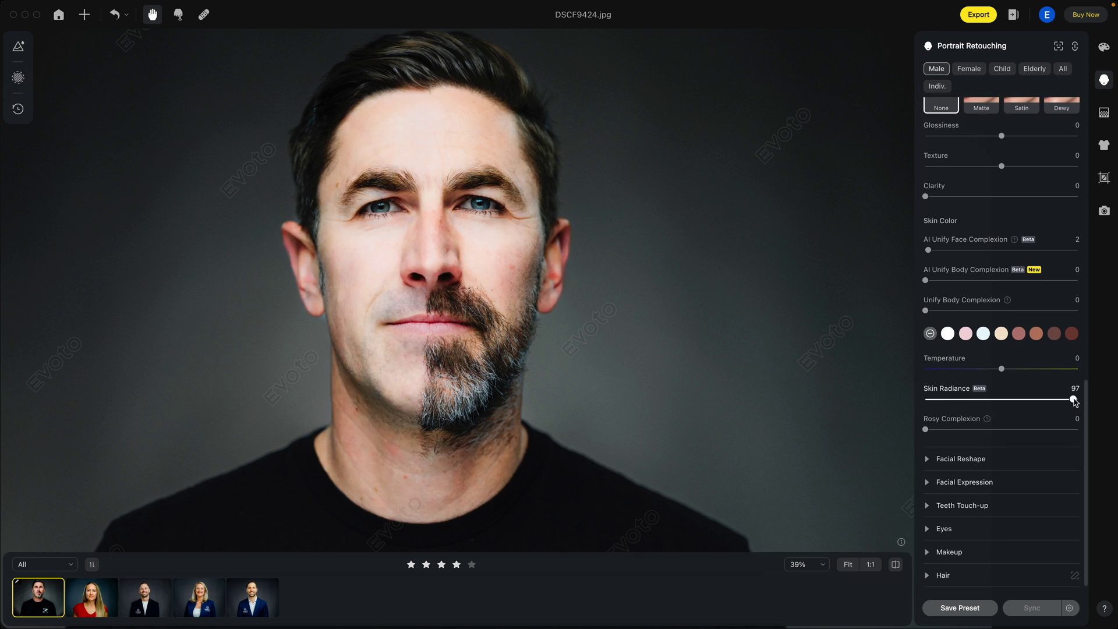
click(928, 402)
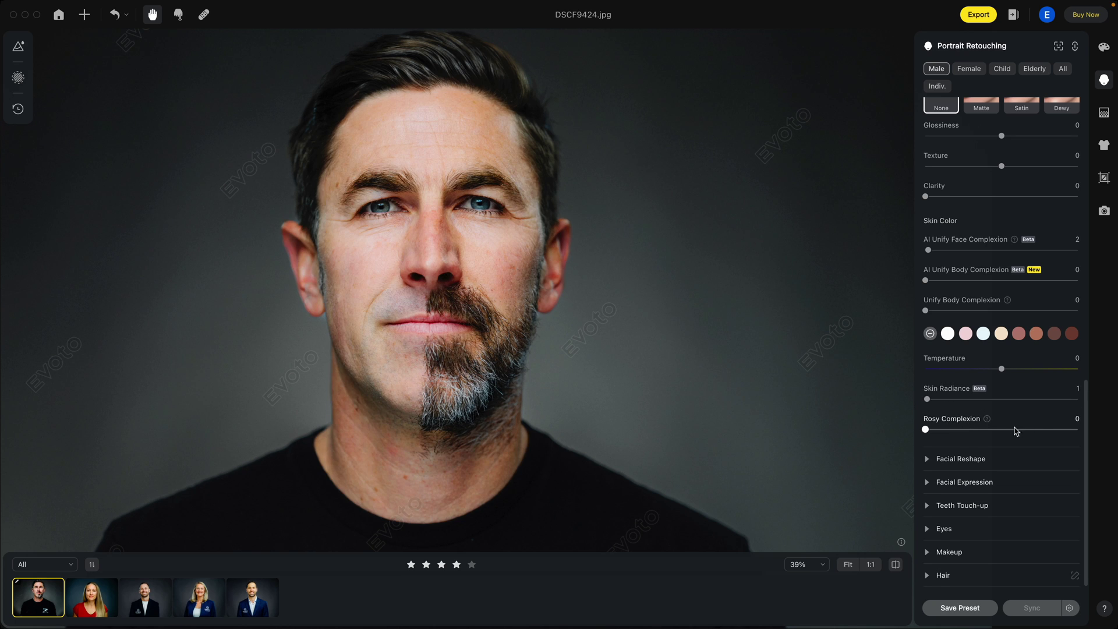
click(1070, 429)
click(929, 431)
scroll(955, 425, up, 3)
scroll(967, 415, down, 4)
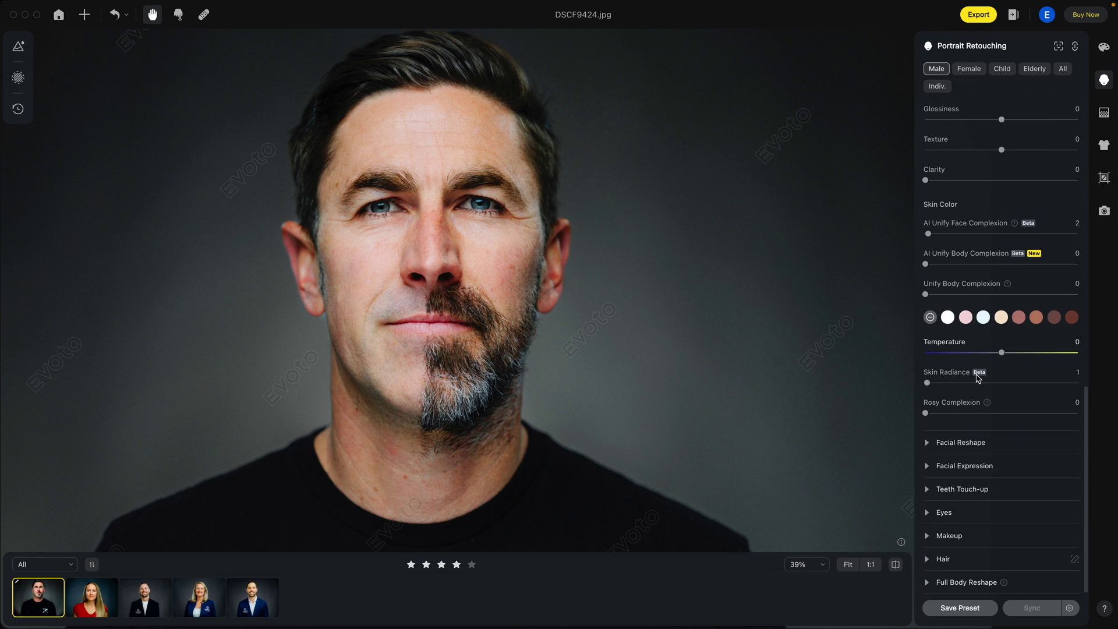
Expand the Facial Reshape settings and set the Face Size to 1 under Face Shape.
click(926, 442)
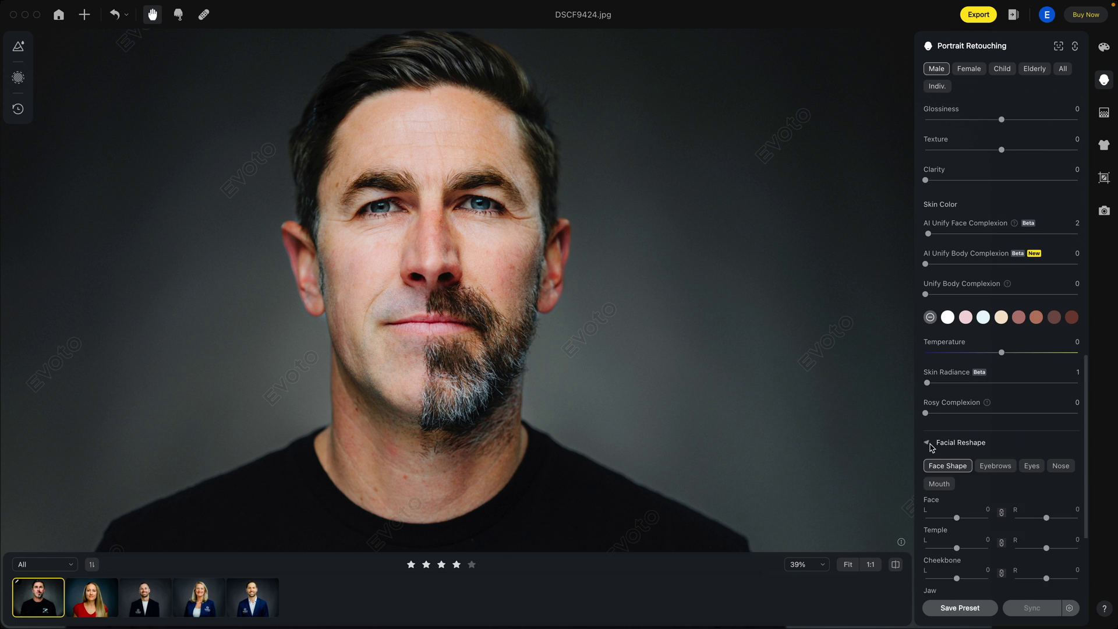
scroll(966, 460, down, 4)
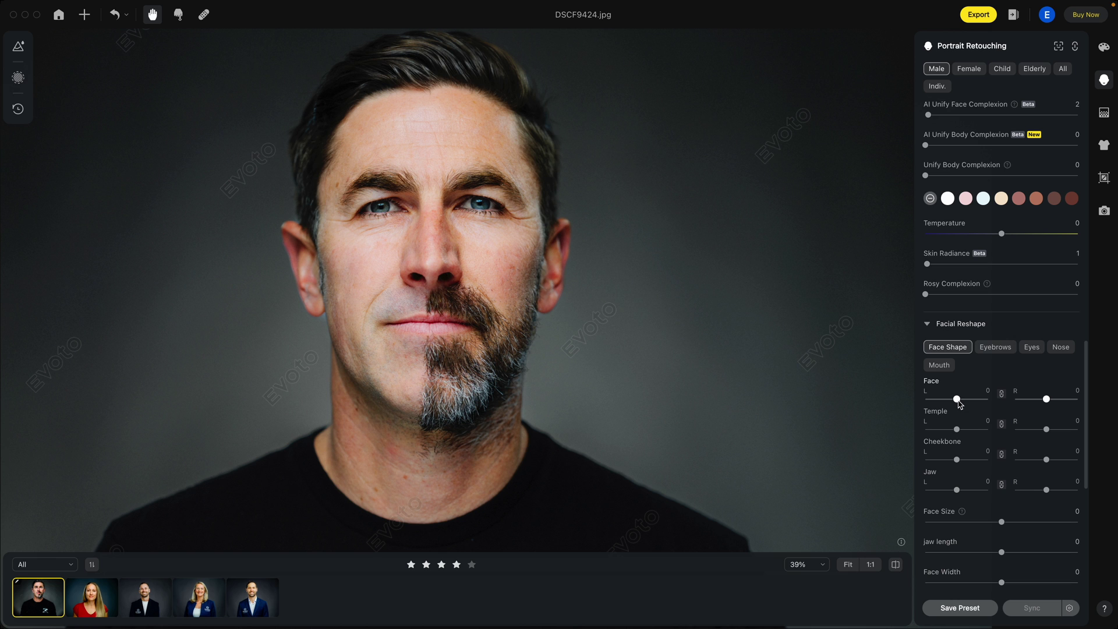
scroll(964, 401, down, 4)
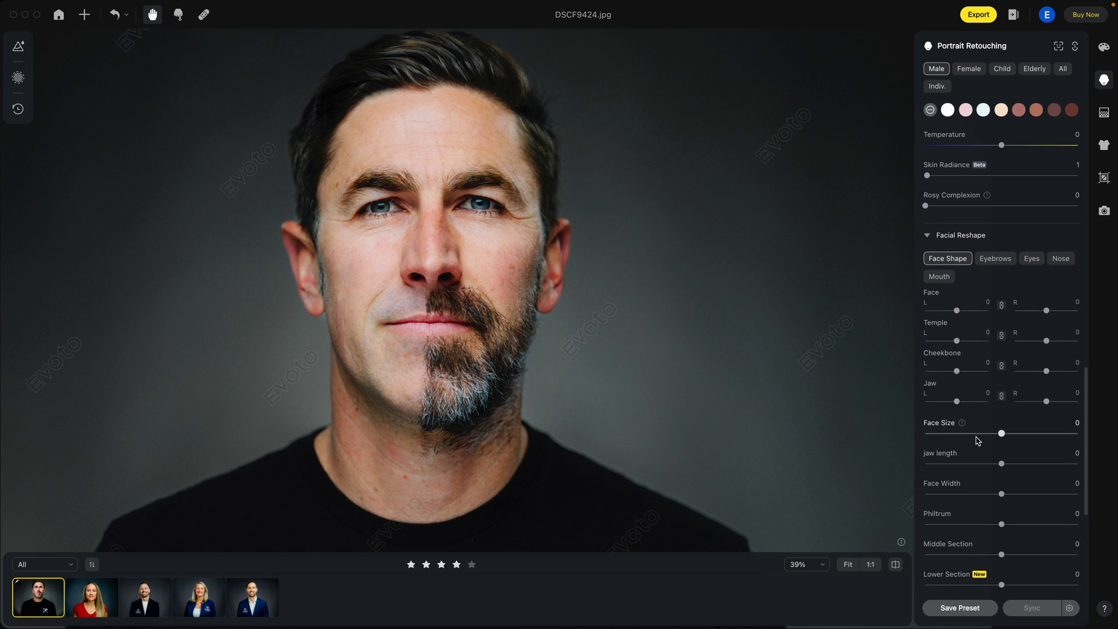
mouse_move(1002, 412)
mouse_down()
mouse_move(918, 424)
mouse_move(950, 412)
mouse_move(1078, 412)
mouse_move(1002, 413)
mouse_up()
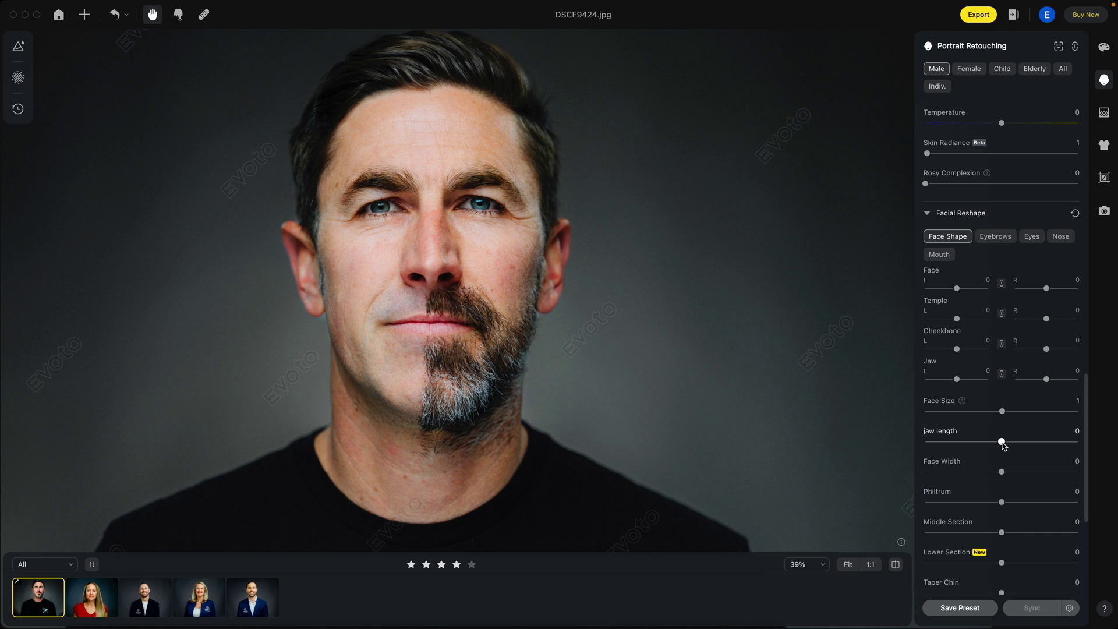
Set the face shape's jaw length to -2, Face Width to 2 and Philtrum to -2.
mouse_move(1003, 442)
mouse_down()
mouse_move(902, 448)
mouse_move(1106, 434)
mouse_move(1000, 442)
mouse_up()
scroll(969, 456, down, 1)
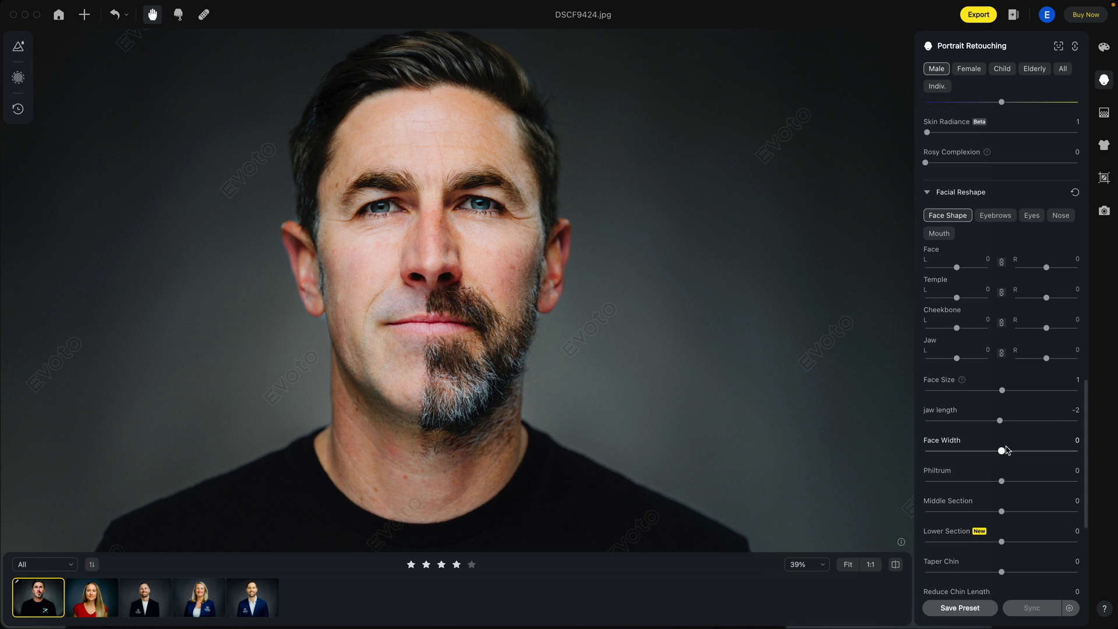
mouse_move(999, 451)
mouse_down()
mouse_move(906, 456)
mouse_move(1078, 444)
mouse_move(1003, 454)
mouse_up()
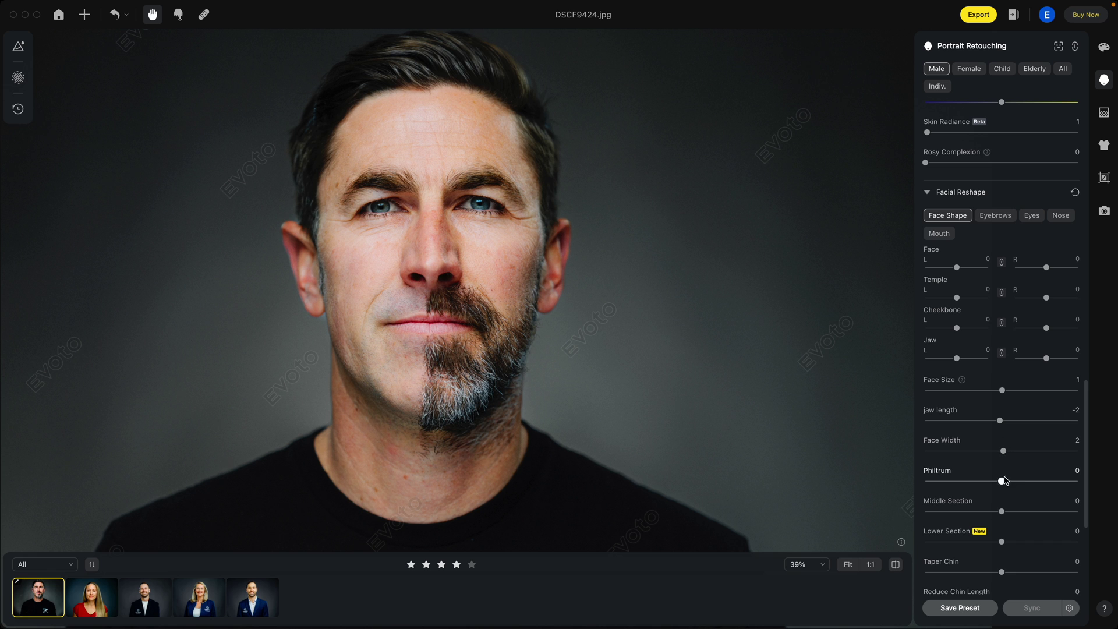
mouse_move(1001, 482)
mouse_down()
mouse_move(897, 489)
mouse_move(1000, 482)
mouse_up()
Test the Hairline adjustment in the face shape settings and set it to 2.
scroll(993, 488, down, 1)
scroll(992, 488, down, 8)
scroll(984, 448, down, 1)
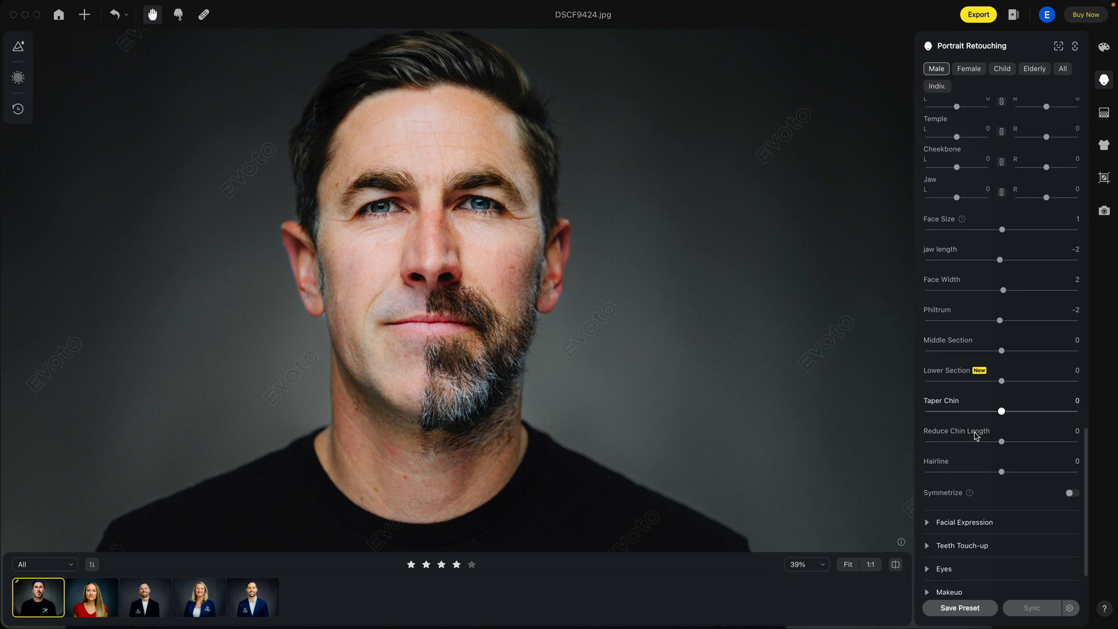
scroll(984, 436, down, 1)
mouse_move(1002, 436)
mouse_down()
mouse_move(903, 444)
mouse_move(1096, 438)
mouse_move(1010, 448)
mouse_up()
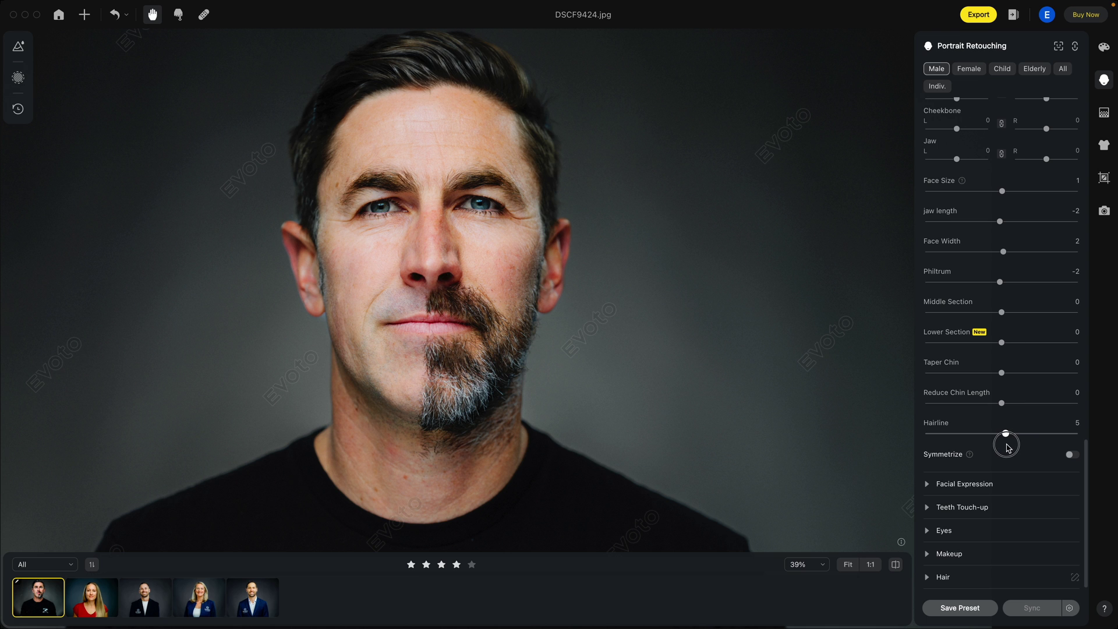
Expand the Facial Expression settings and set Gentle Smile to 98.
scroll(1002, 466, down, 1)
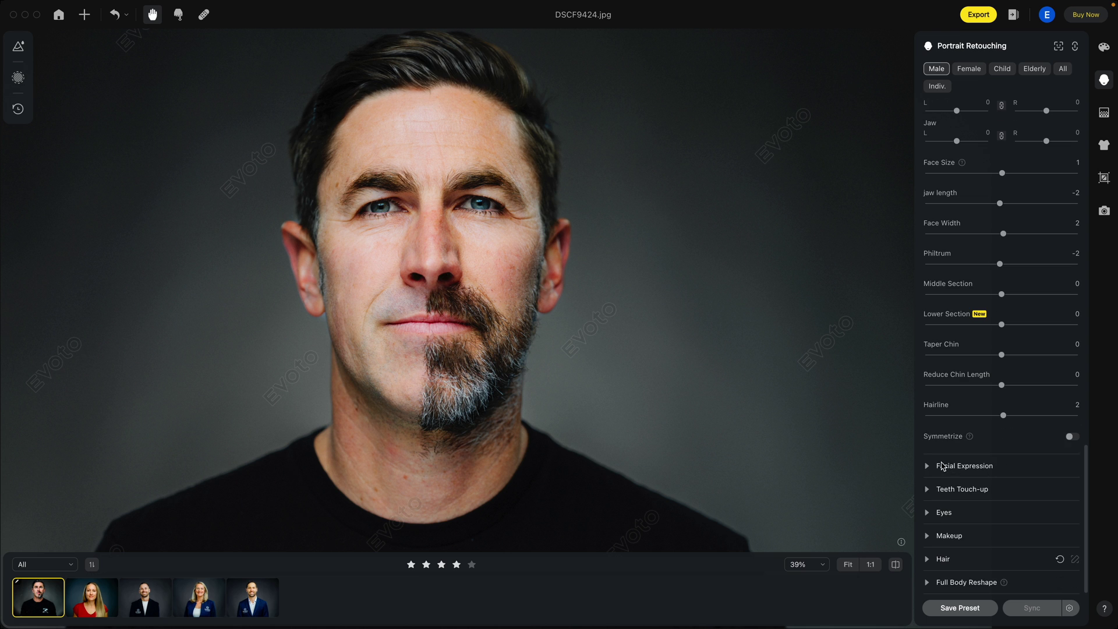
click(928, 467)
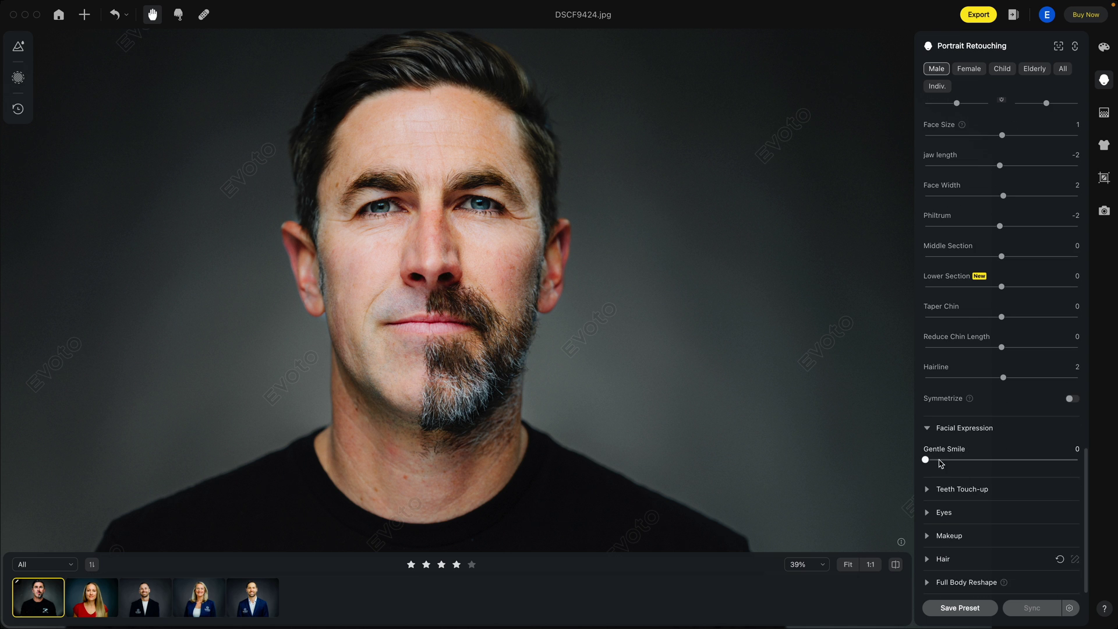
drag(925, 460, 1072, 460)
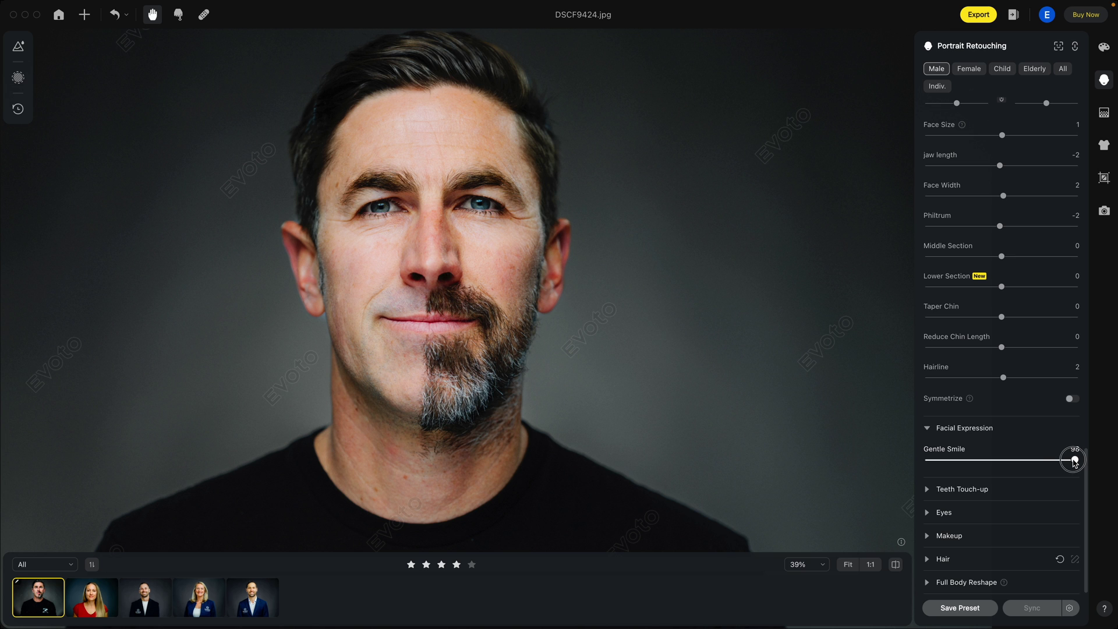
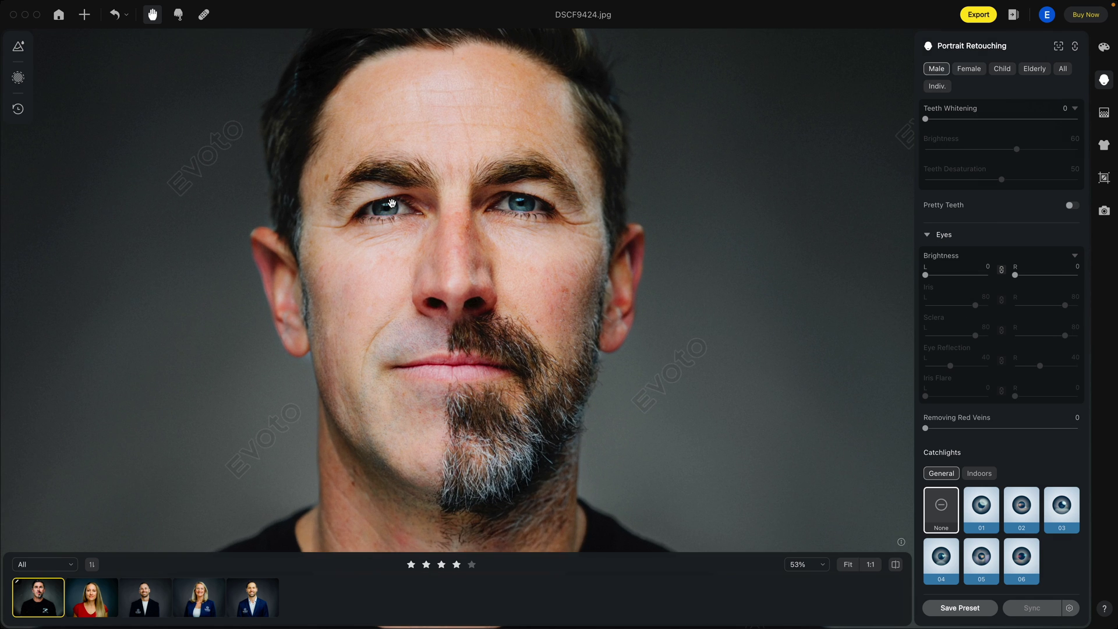
Expand the Hair settings and set Remove Stray Hairs to 100.
scroll(544, 239, down, 2)
scroll(985, 470, down, 3)
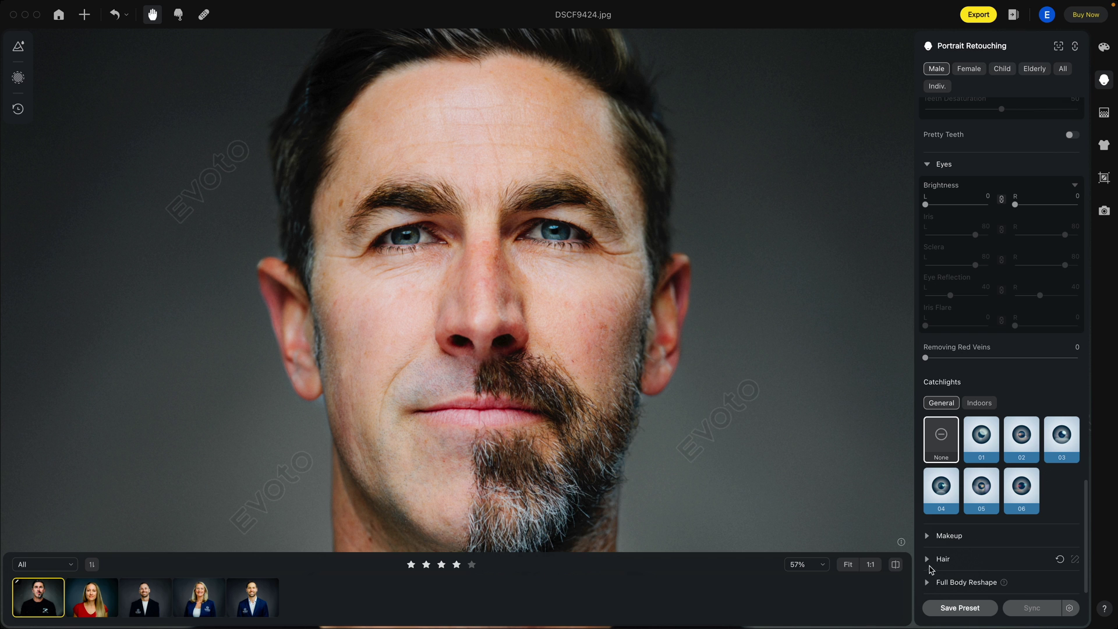
click(928, 559)
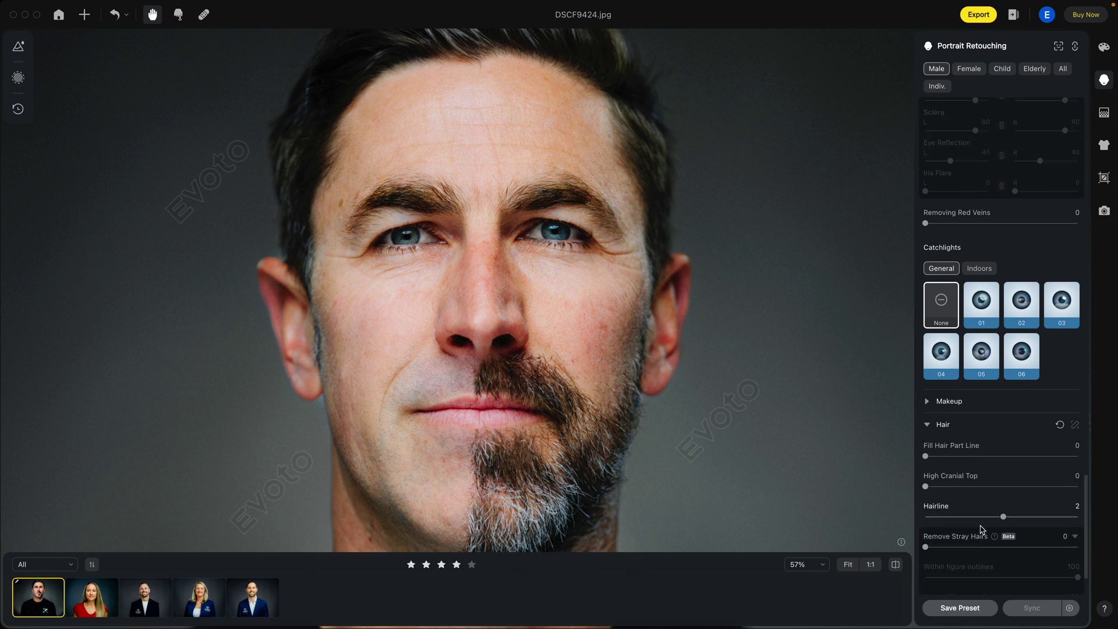
drag(656, 205, 662, 379)
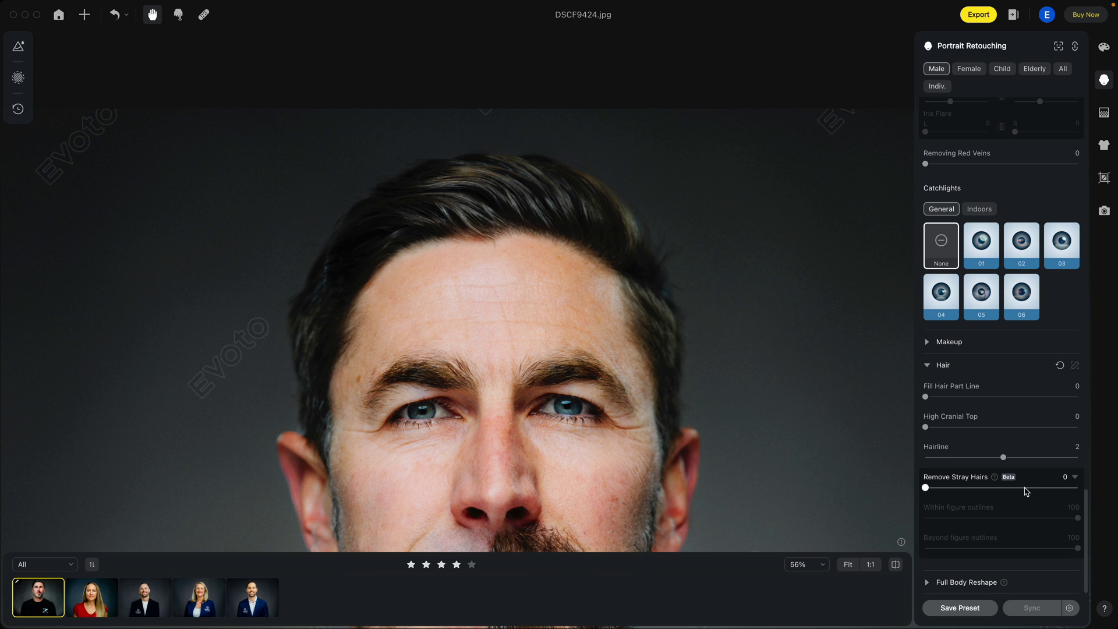
drag(1044, 491, 1085, 490)
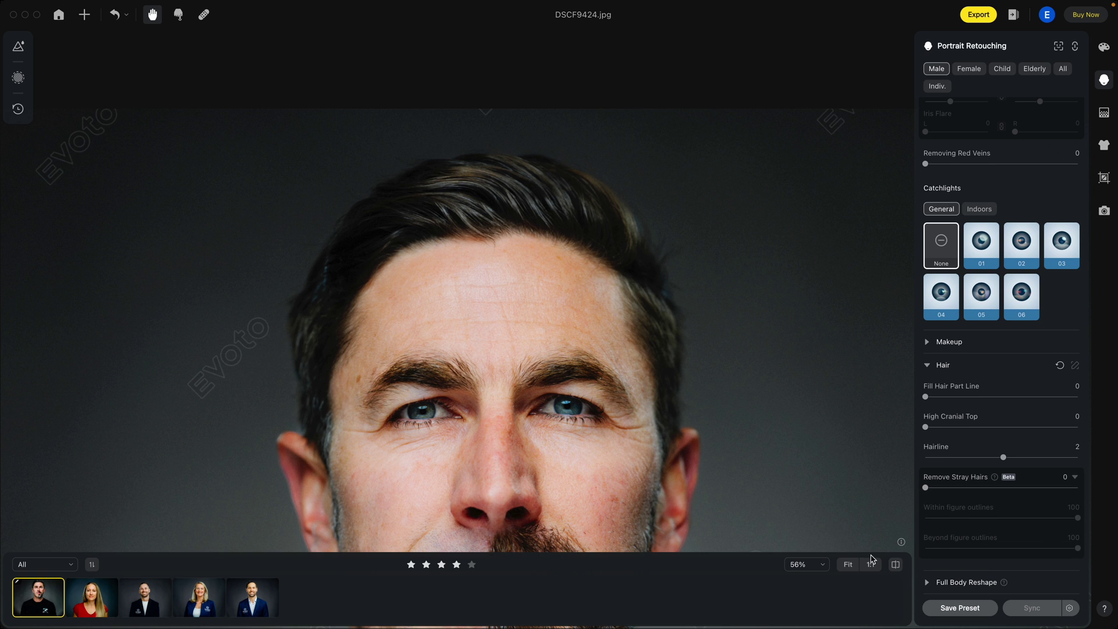
click(895, 565)
click(896, 564)
drag(1031, 486, 1079, 486)
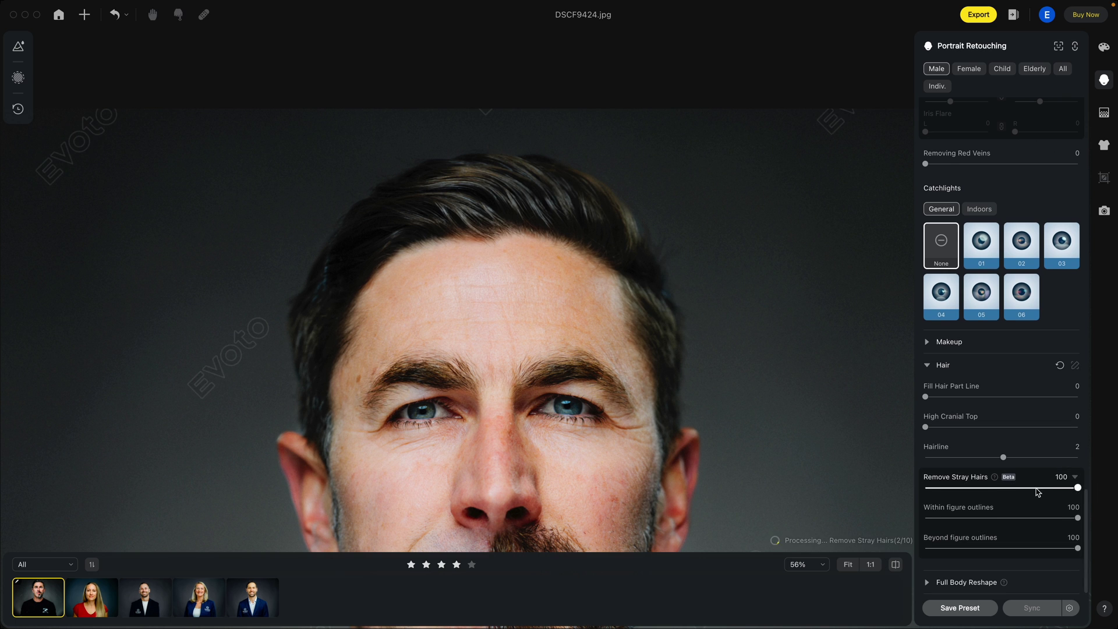
Compare the headshot before and after the stray hair removal.
click(896, 565)
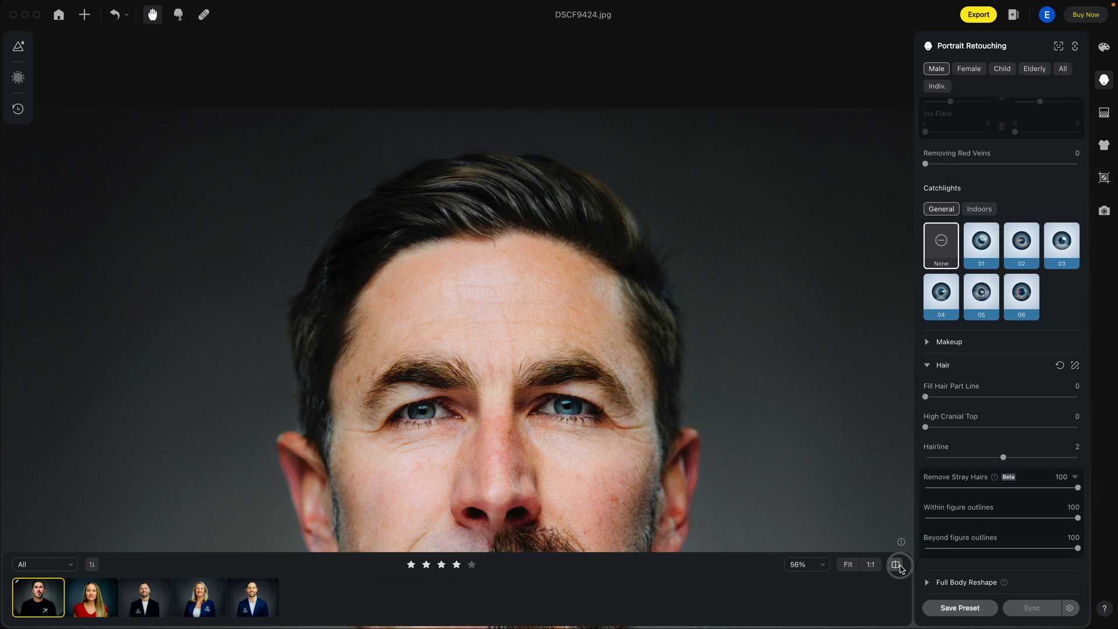
click(897, 565)
click(898, 565)
click(897, 565)
Set the stray hair removal's Beyond figure outlines to 42 and Within figure outlines to 0.
click(928, 551)
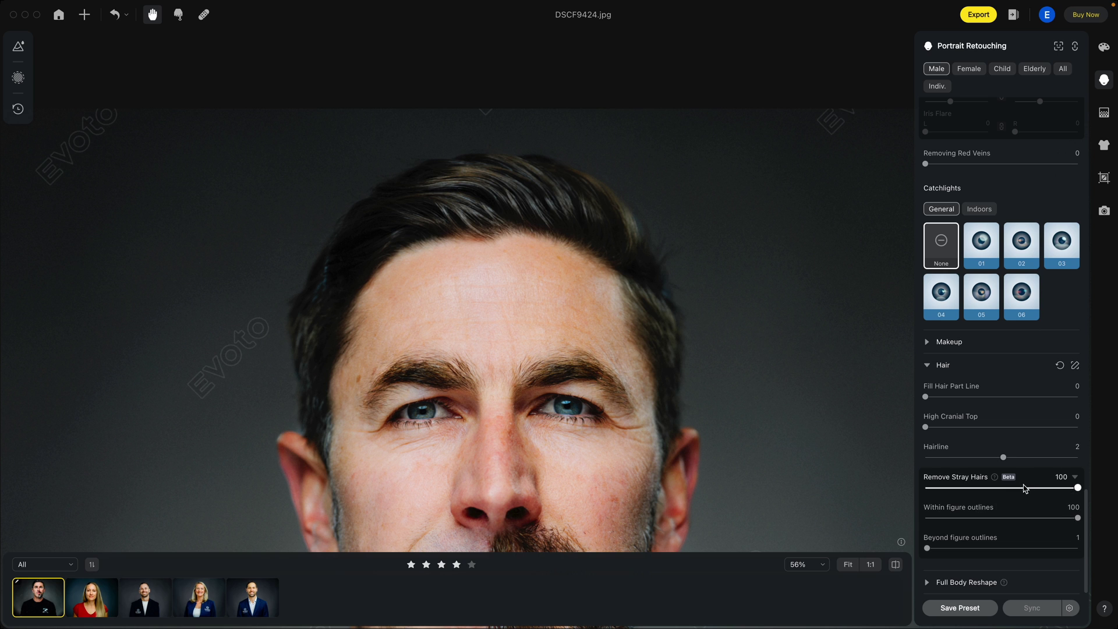
click(990, 548)
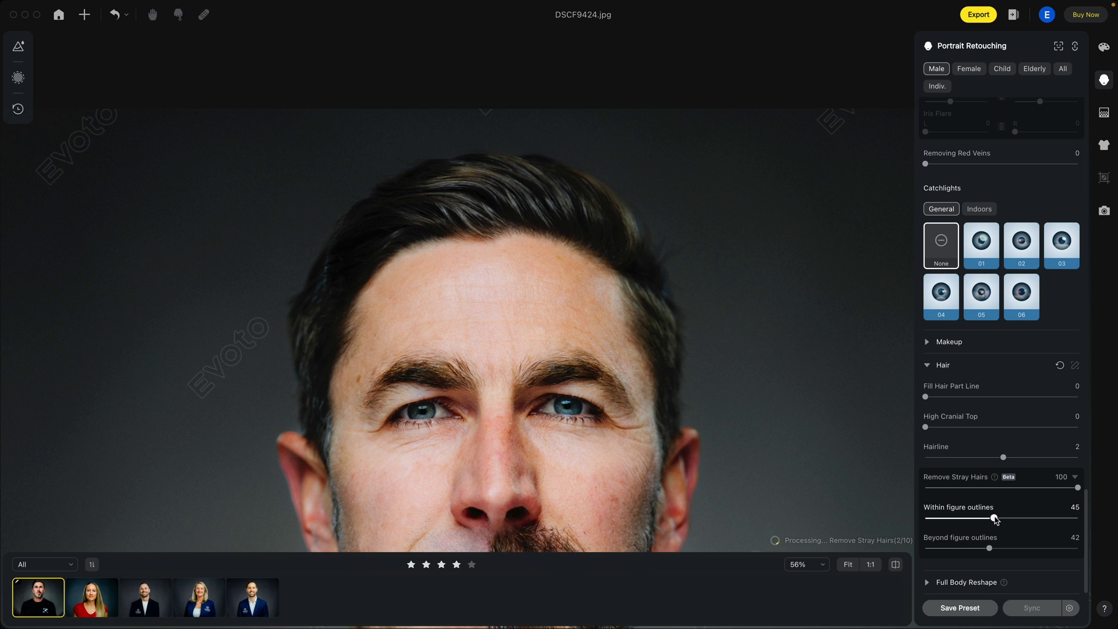
drag(997, 518, 910, 527)
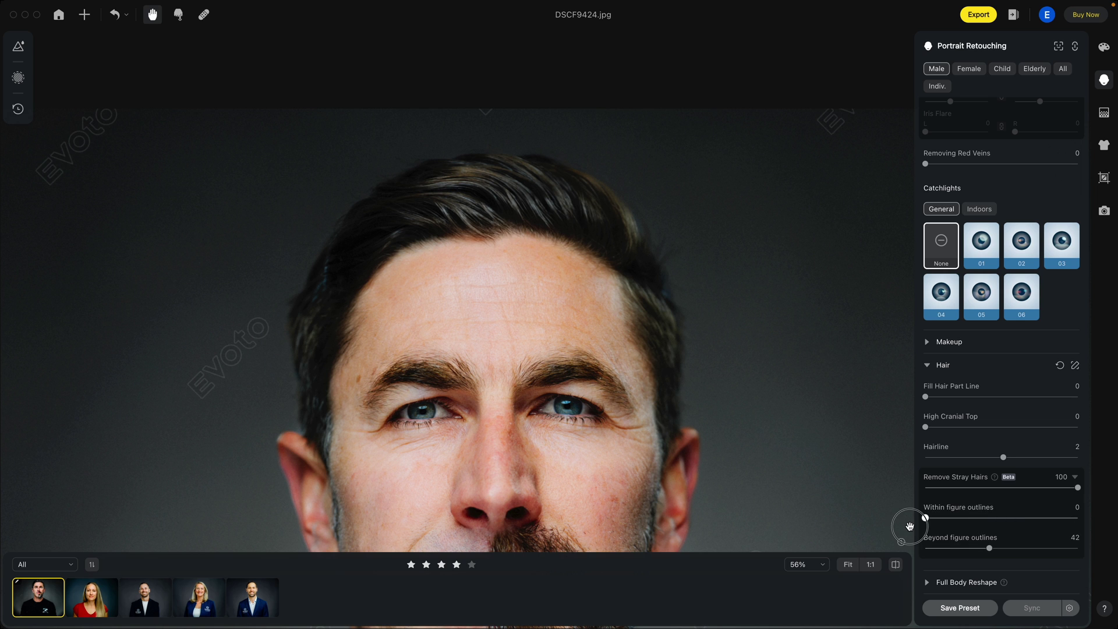
Expand the Full Body Reshape settings and examine the Neck adjustment.
click(927, 583)
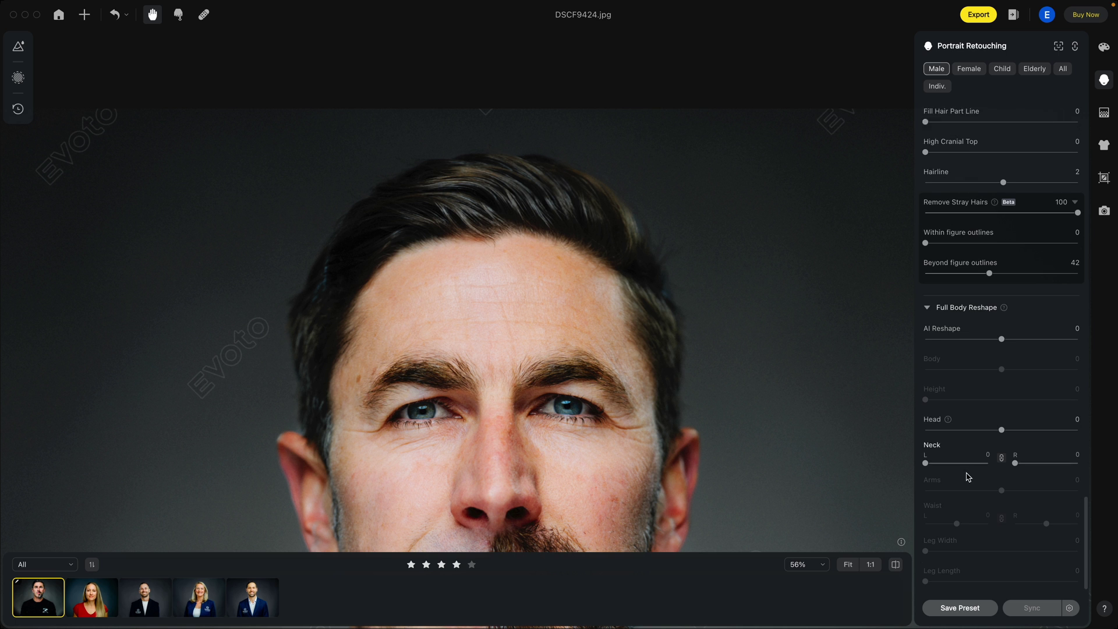
scroll(627, 394, down, 3)
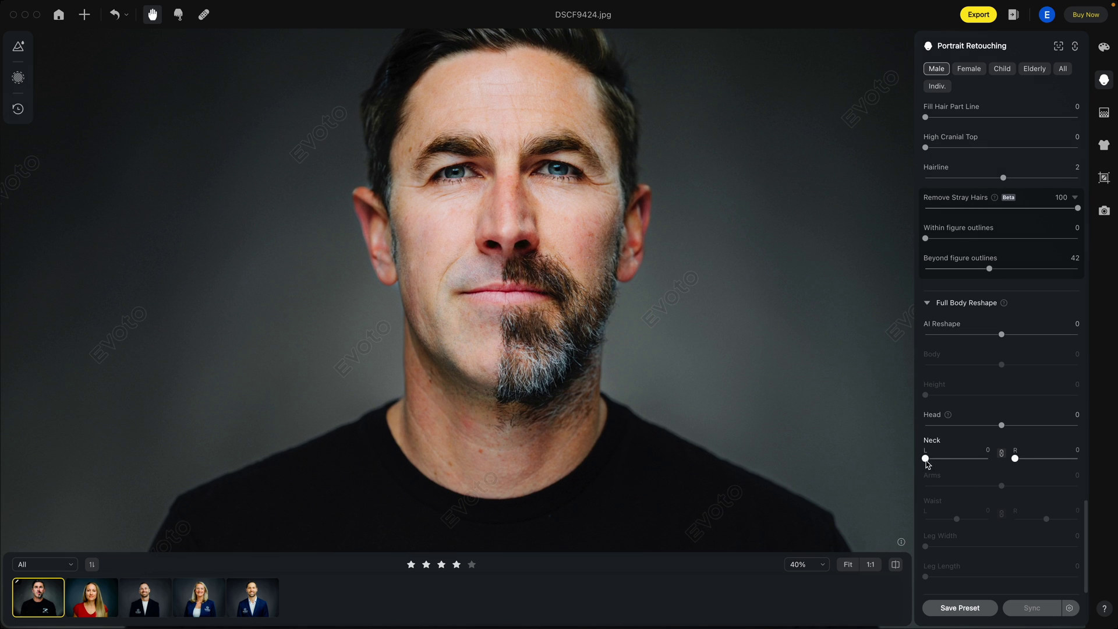
click(926, 459)
mouse_move(927, 461)
mouse_down()
mouse_move(991, 459)
mouse_move(927, 458)
mouse_up()
scroll(1013, 544, up, 10)
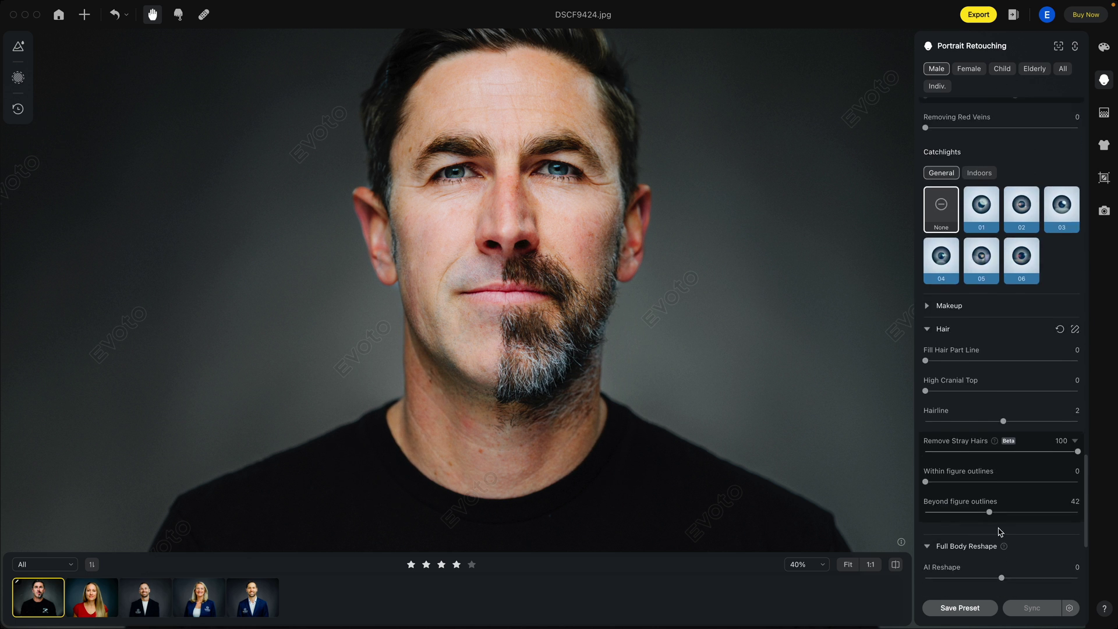
scroll(970, 493, up, 10)
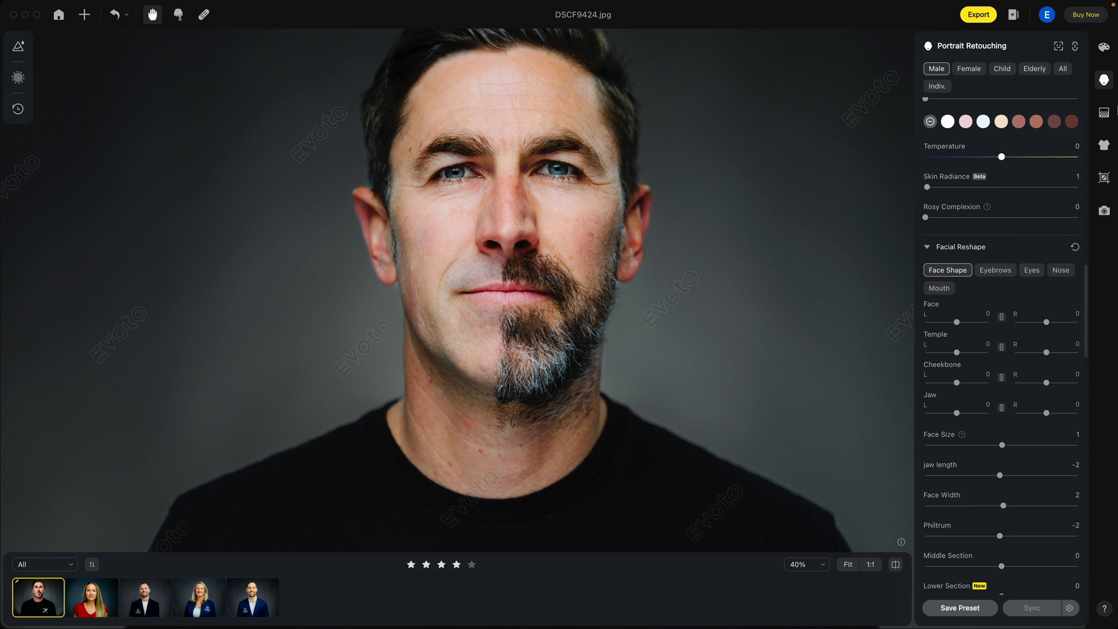
Open the Background Adjustments and try the custom dark-concrete-textured-wall backdrop on the headshot.
click(1103, 113)
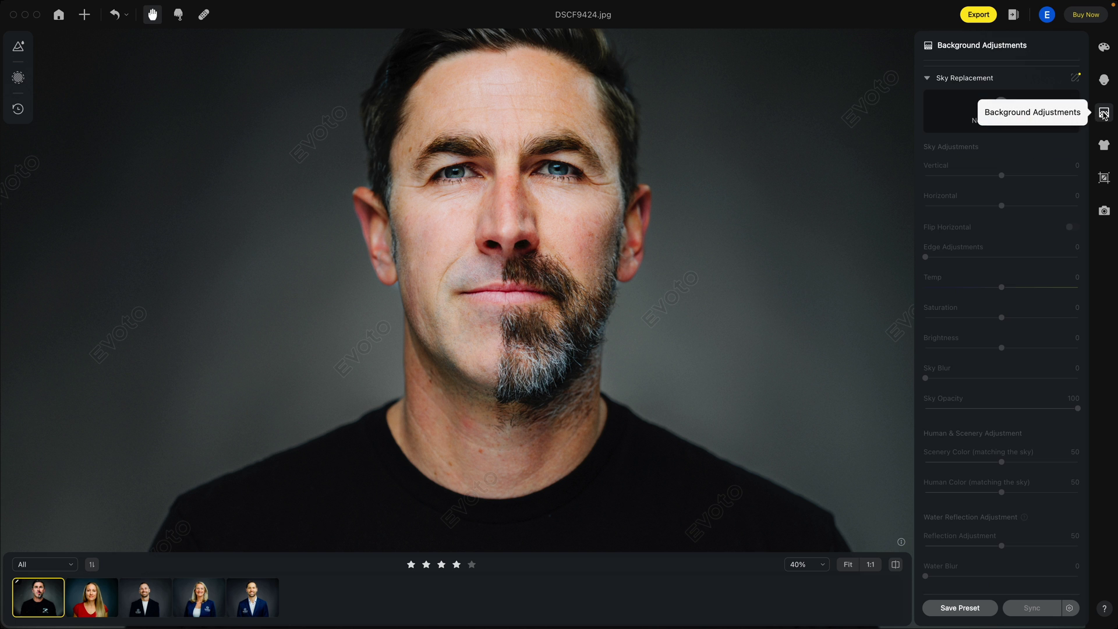
scroll(1040, 245, up, 5)
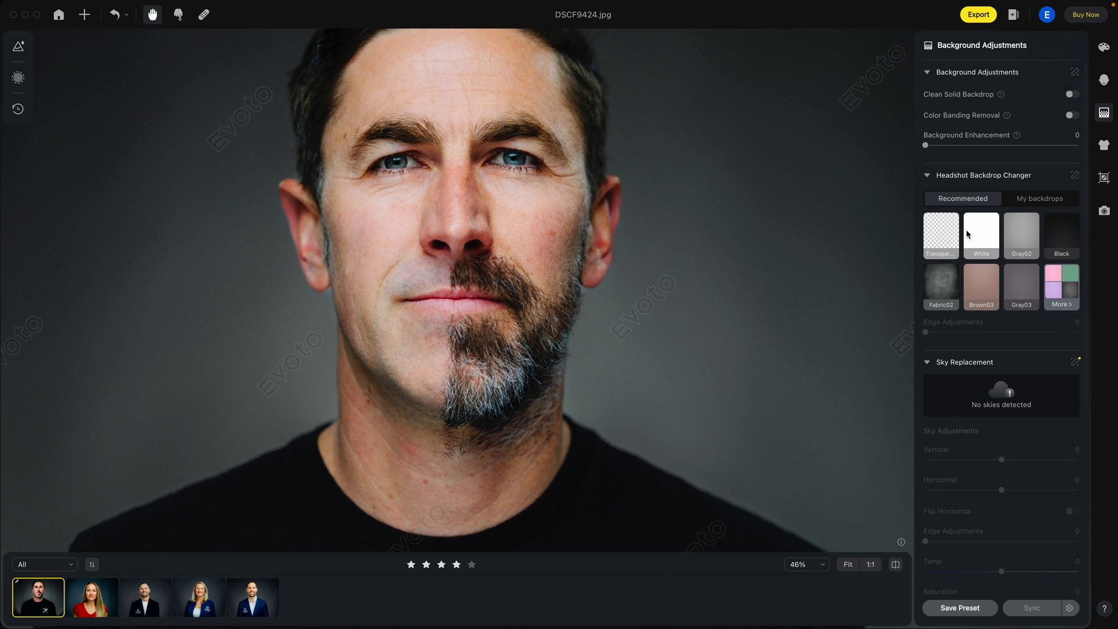
scroll(777, 267, down, 3)
scroll(682, 282, up, 2)
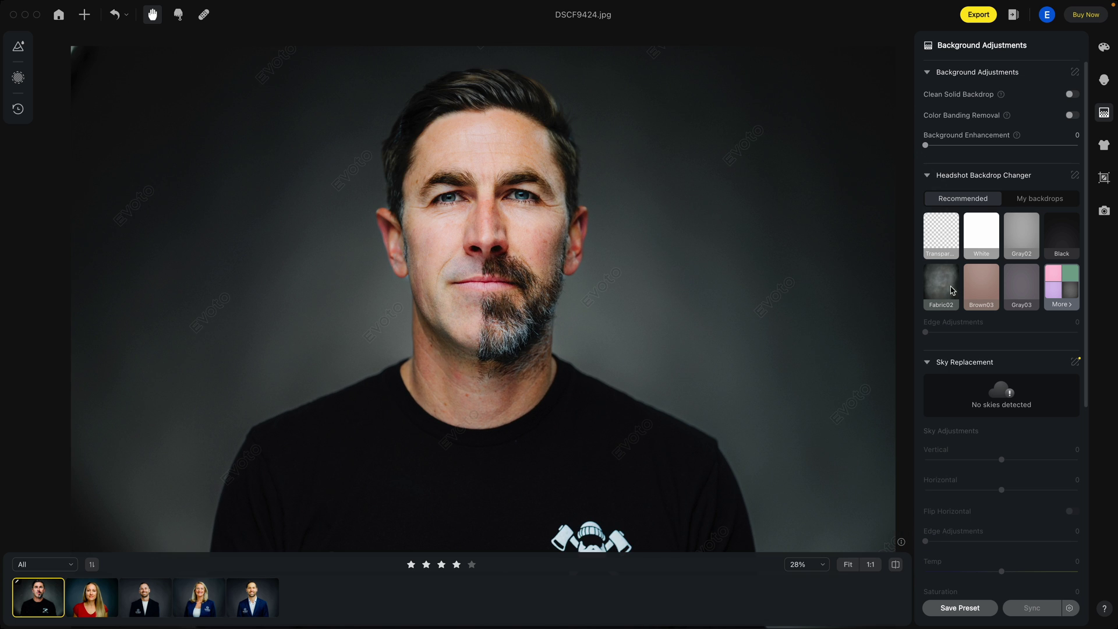
click(1028, 201)
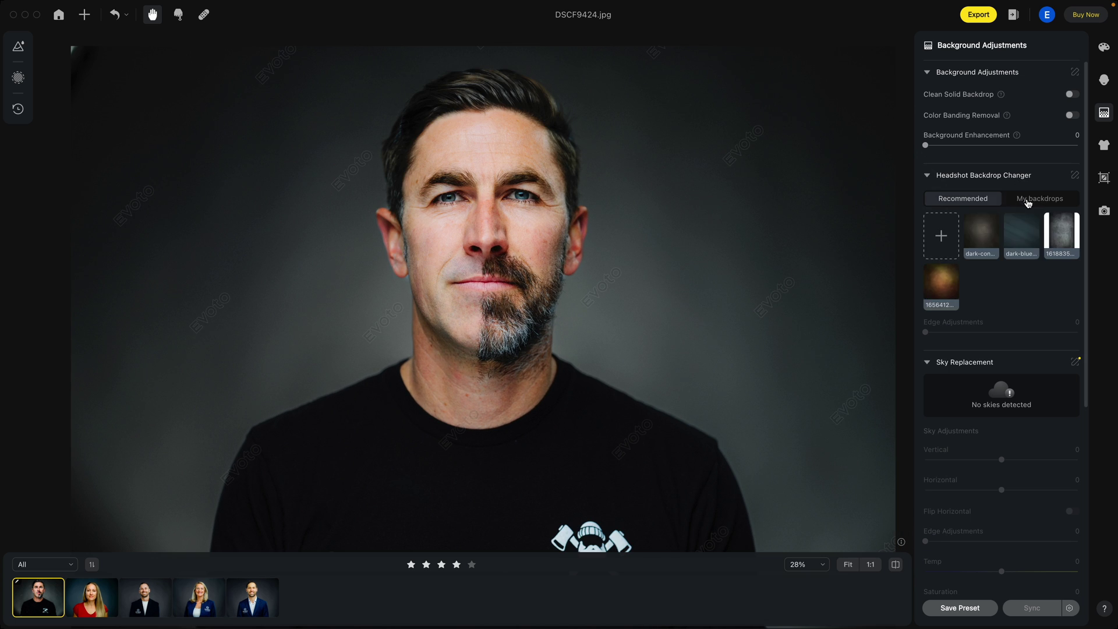
click(984, 238)
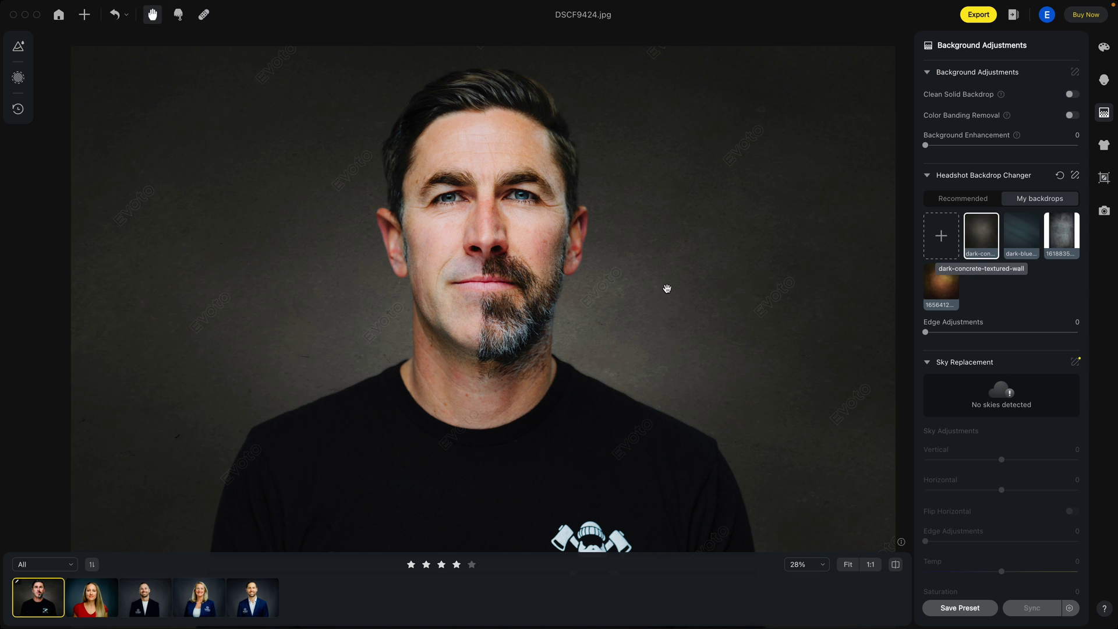
Try the custom dark blue, brown and dark concrete backdrops in turn, ending with dark-blue-product-background.
scroll(667, 289, down, 3)
click(1029, 234)
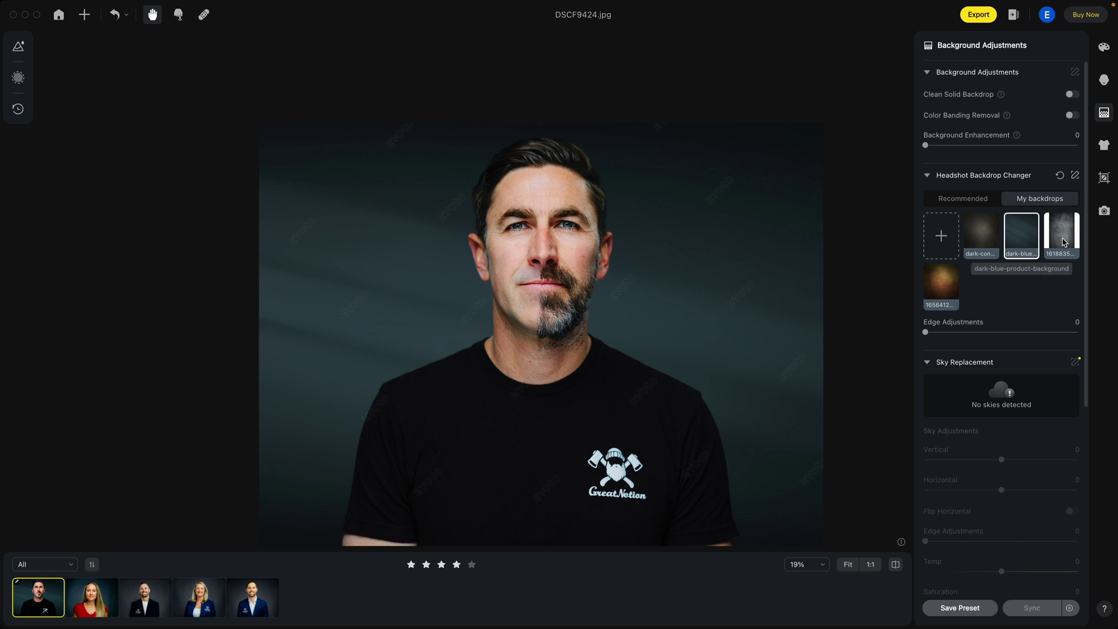
click(944, 284)
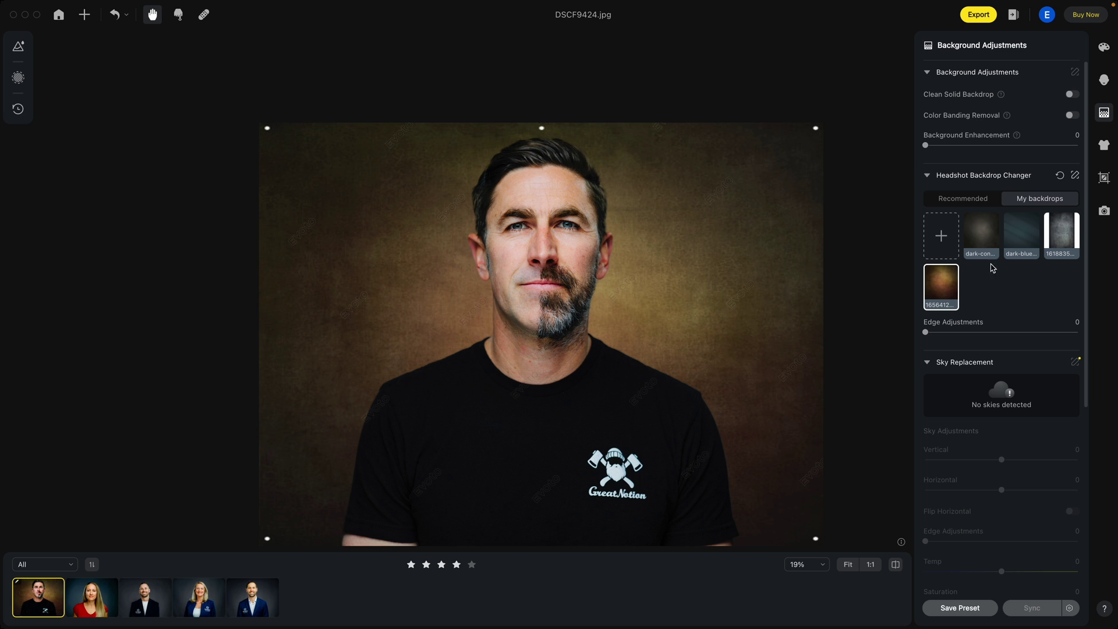
click(983, 240)
click(1028, 235)
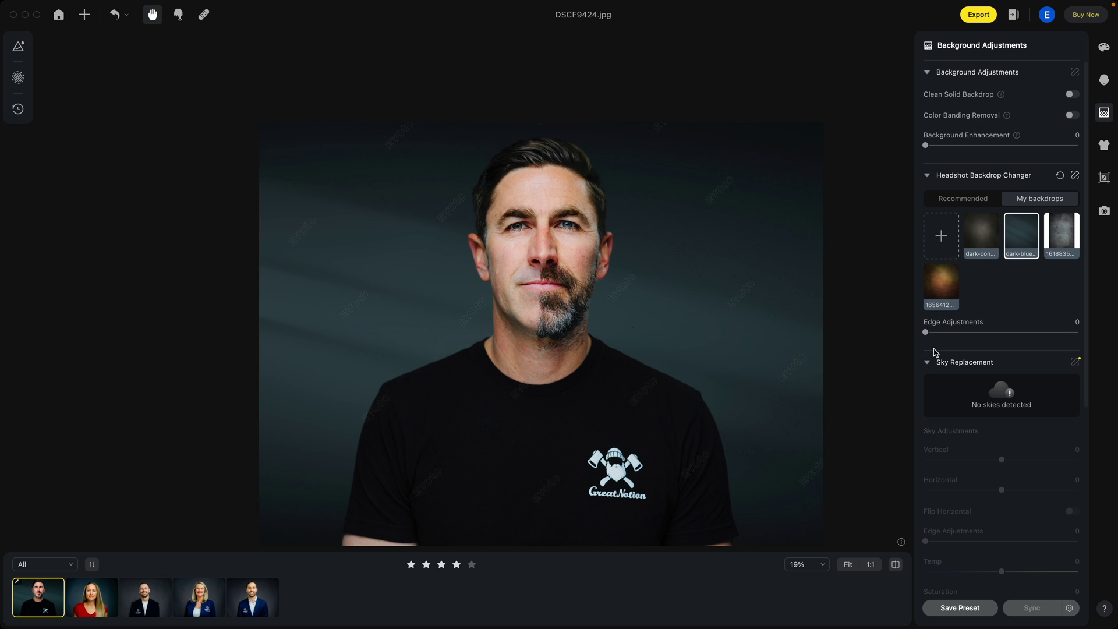
Try the recommended Fabric02 backdrop and switch to the Black one.
click(977, 198)
click(941, 287)
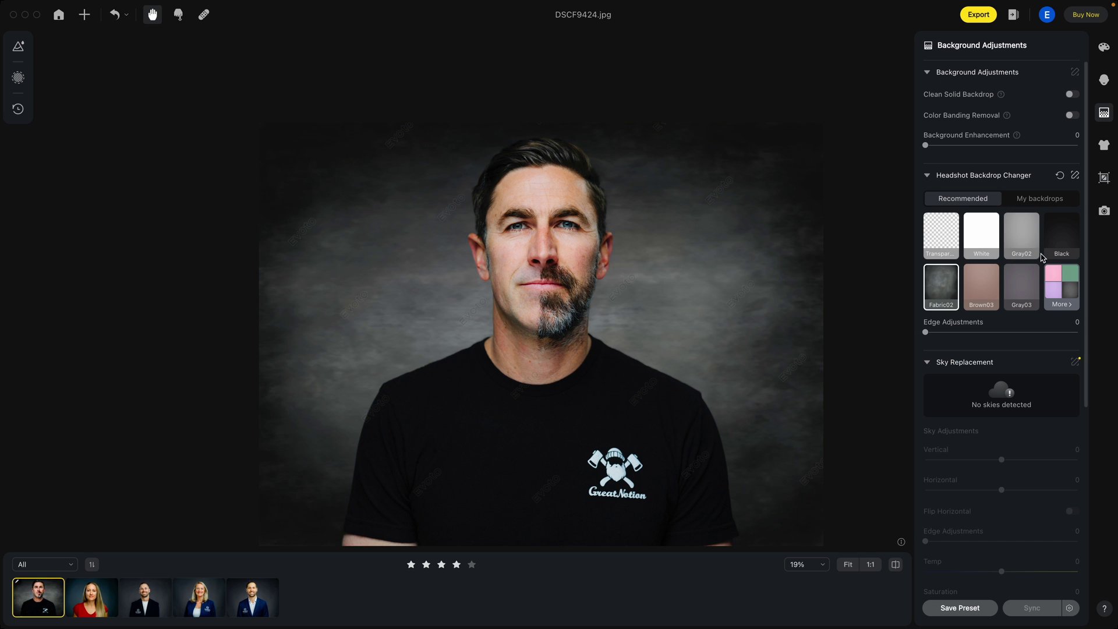
click(1061, 236)
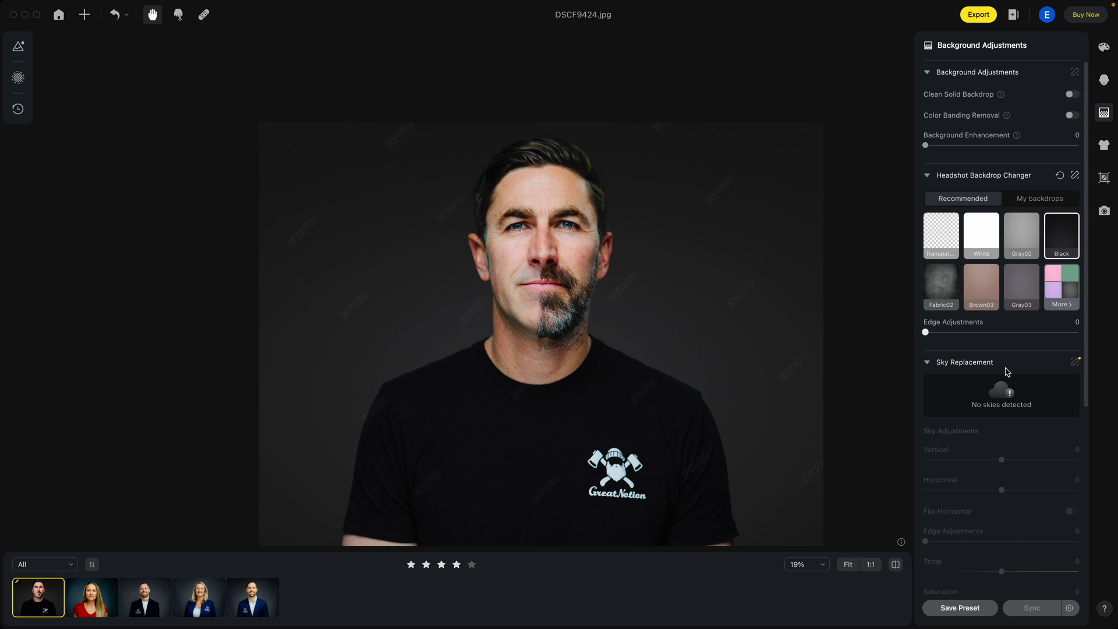
Open the full set of recommended backdrops, try Fabric05, Fabric01 and Fabric03, and reapply Black.
scroll(1011, 410, down, 3)
scroll(1009, 442, up, 5)
click(1075, 306)
click(938, 250)
click(932, 207)
click(1020, 204)
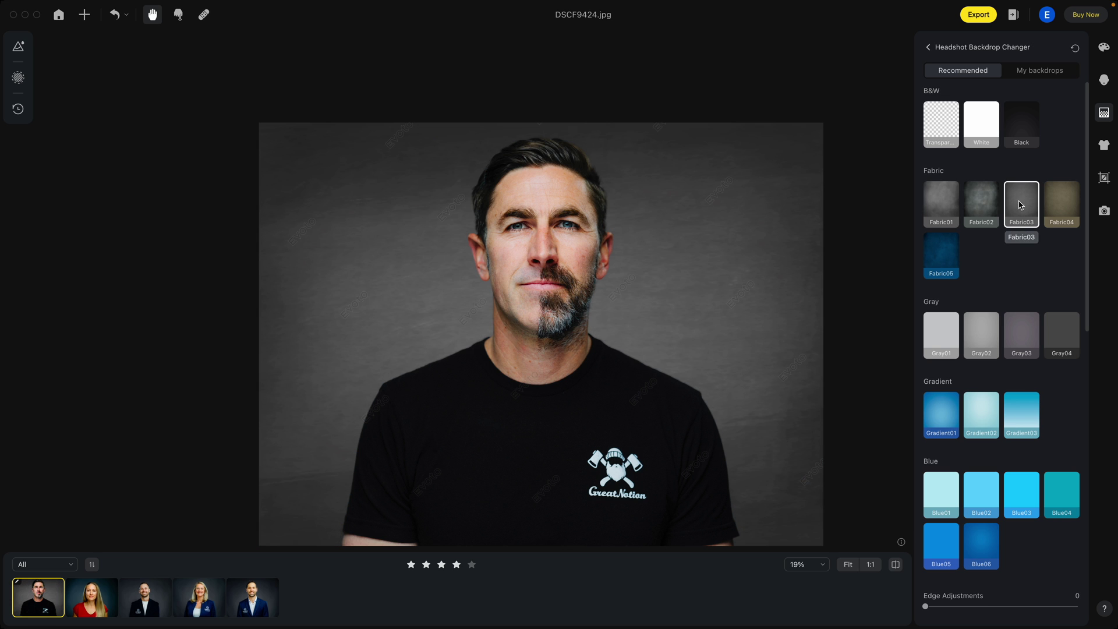
click(1019, 128)
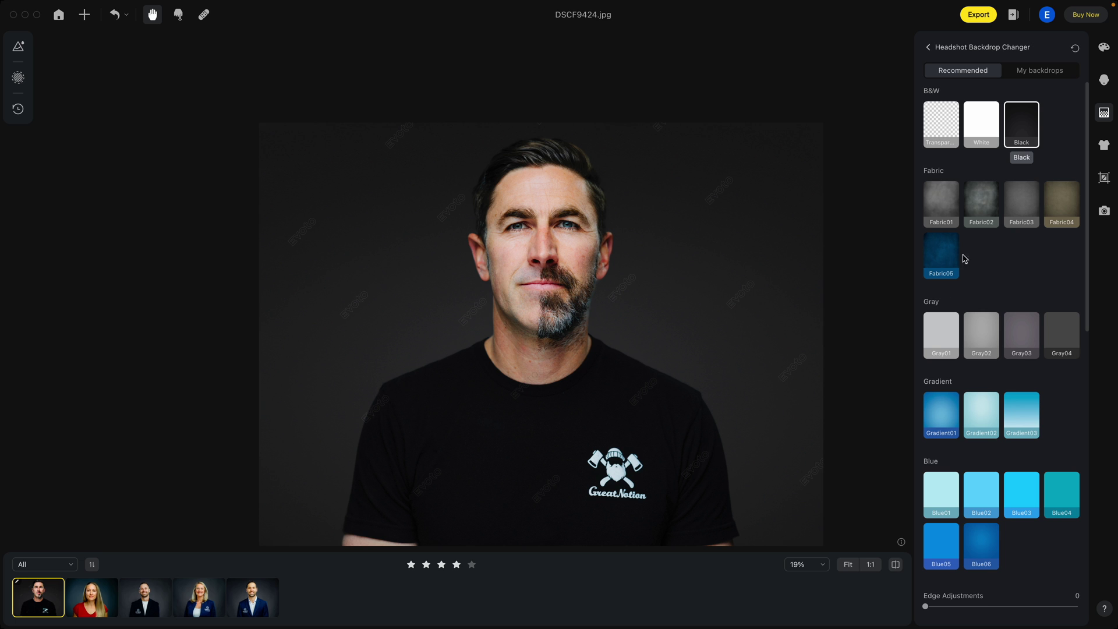
scroll(992, 322, down, 6)
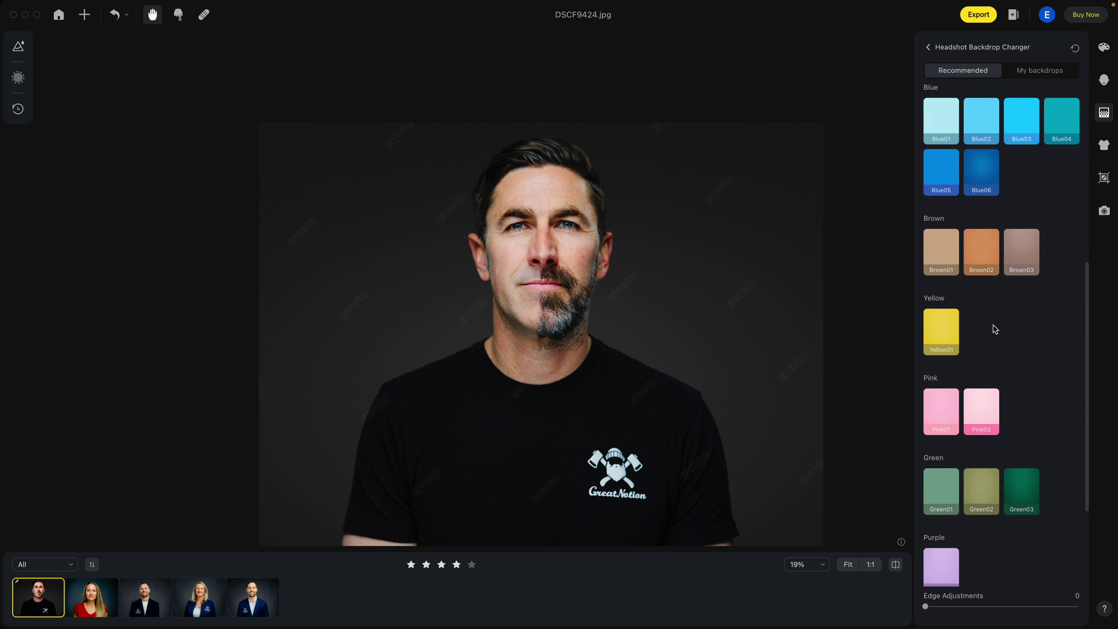
scroll(991, 308, up, 6)
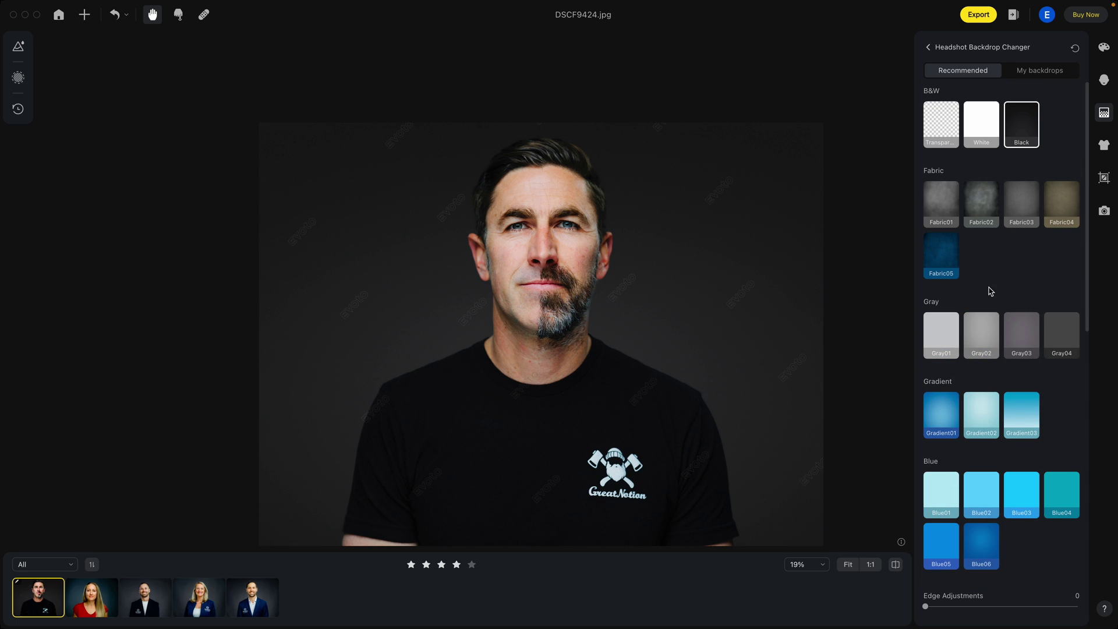
Test the Edge Adjustments on the black backdrop and return the setting to 0.
click(1038, 75)
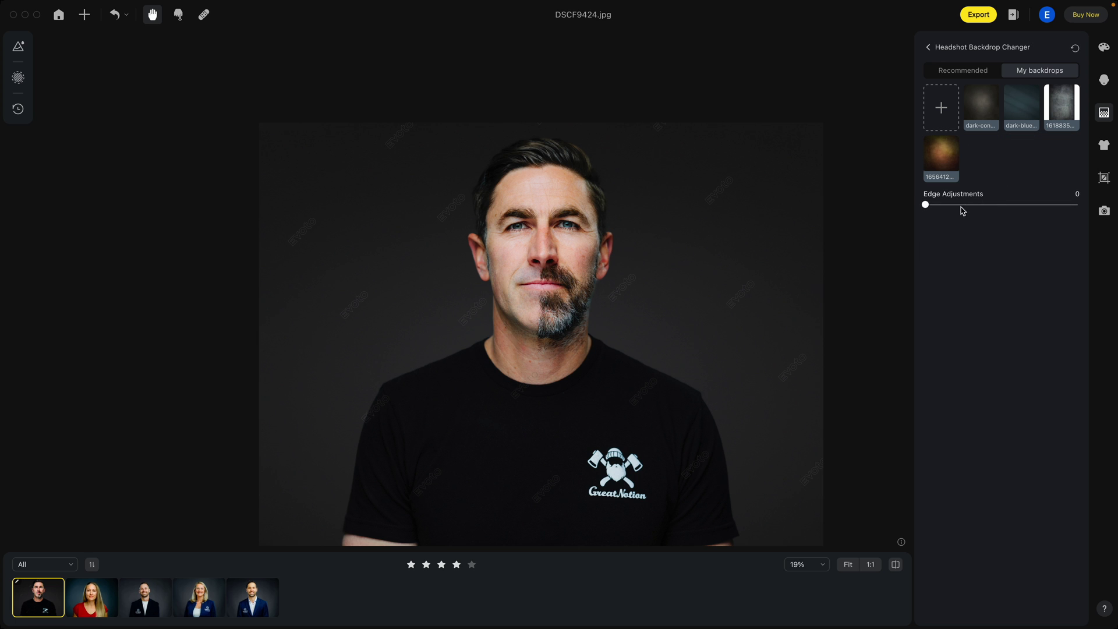
click(1073, 205)
drag(1073, 205, 926, 208)
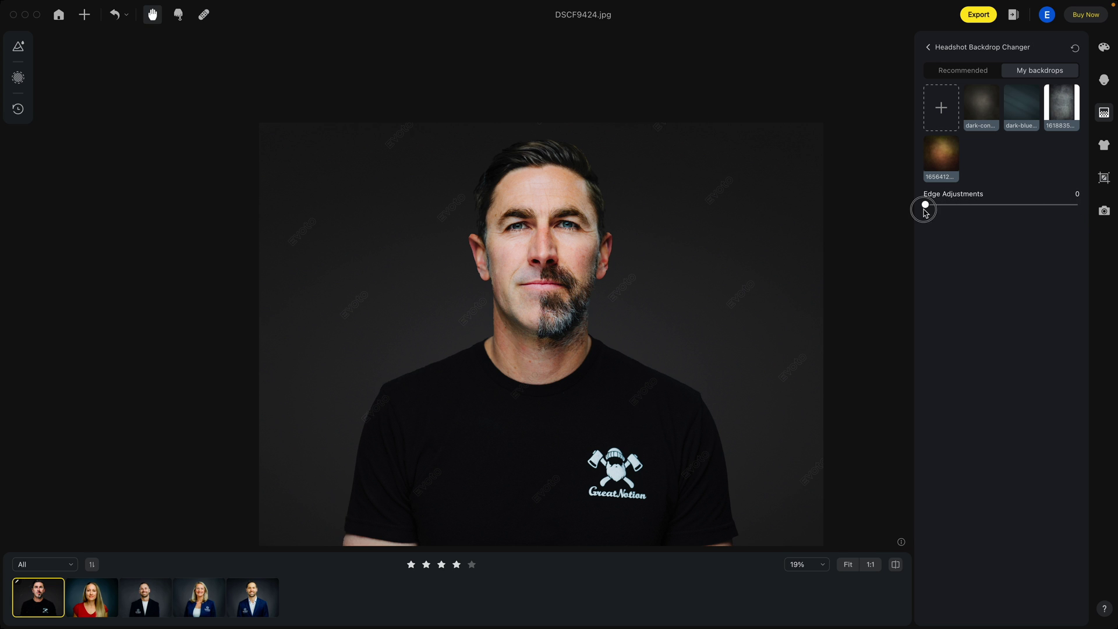
Apply the 1.2 Retouch Guys preset to the headshot and compare the result with the original.
click(22, 52)
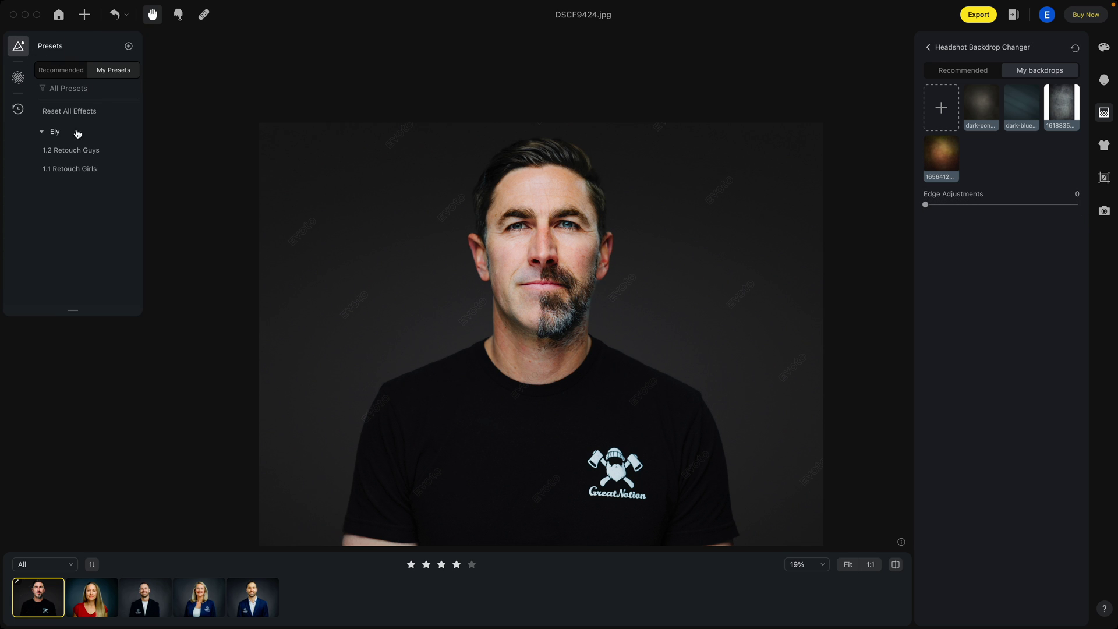
click(94, 157)
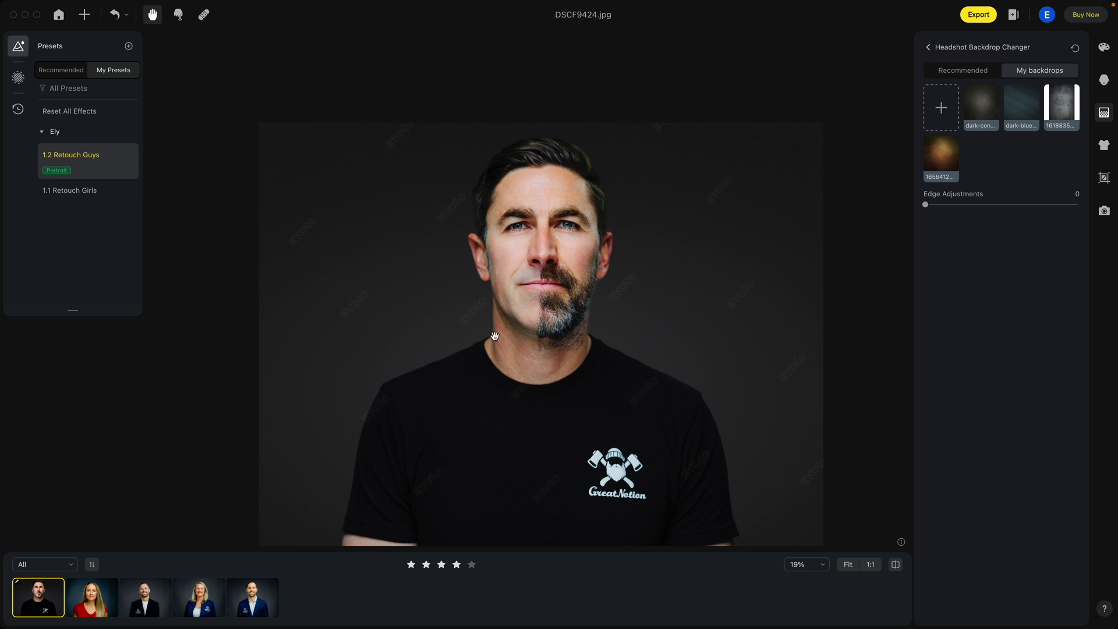
click(895, 564)
Return to the main Background Adjustments and reset the Headshot Backdrop Changer to restore the original background.
click(971, 72)
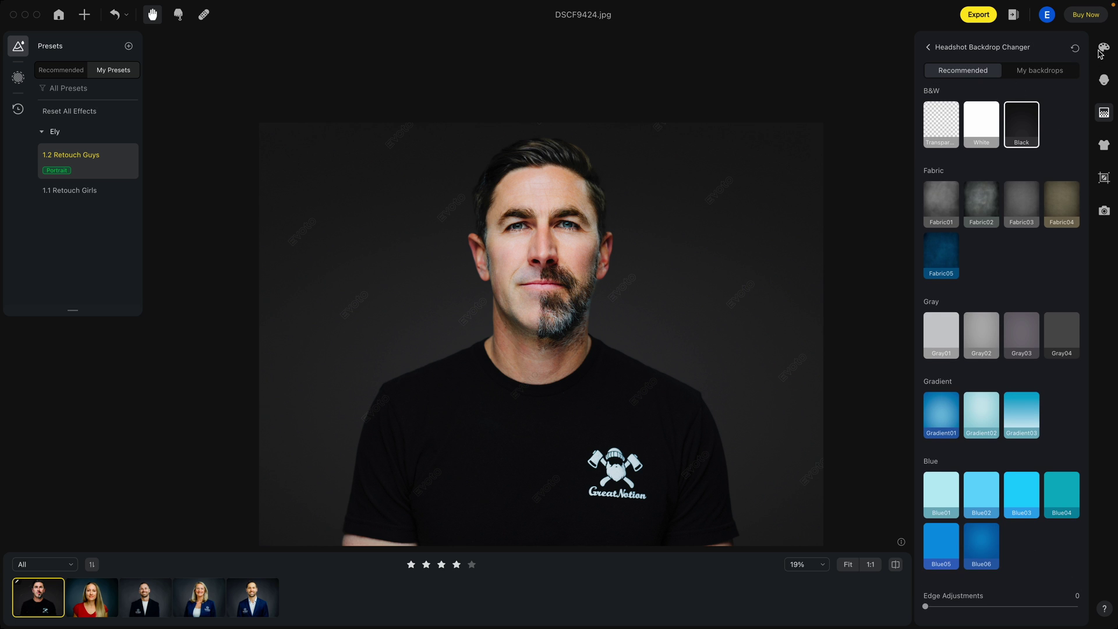
click(928, 48)
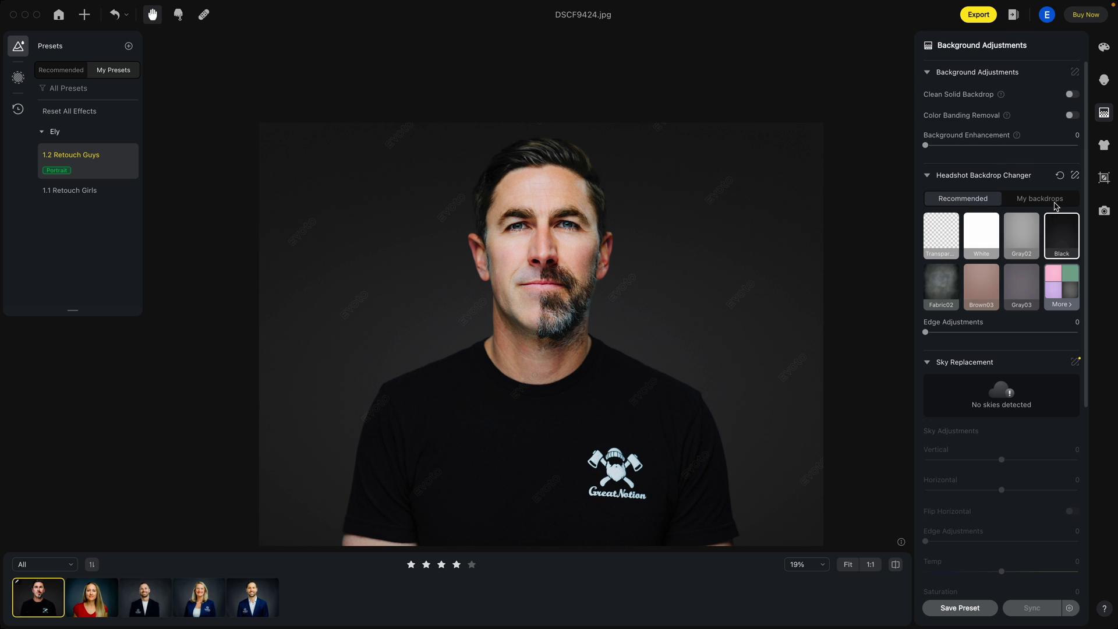
click(1062, 177)
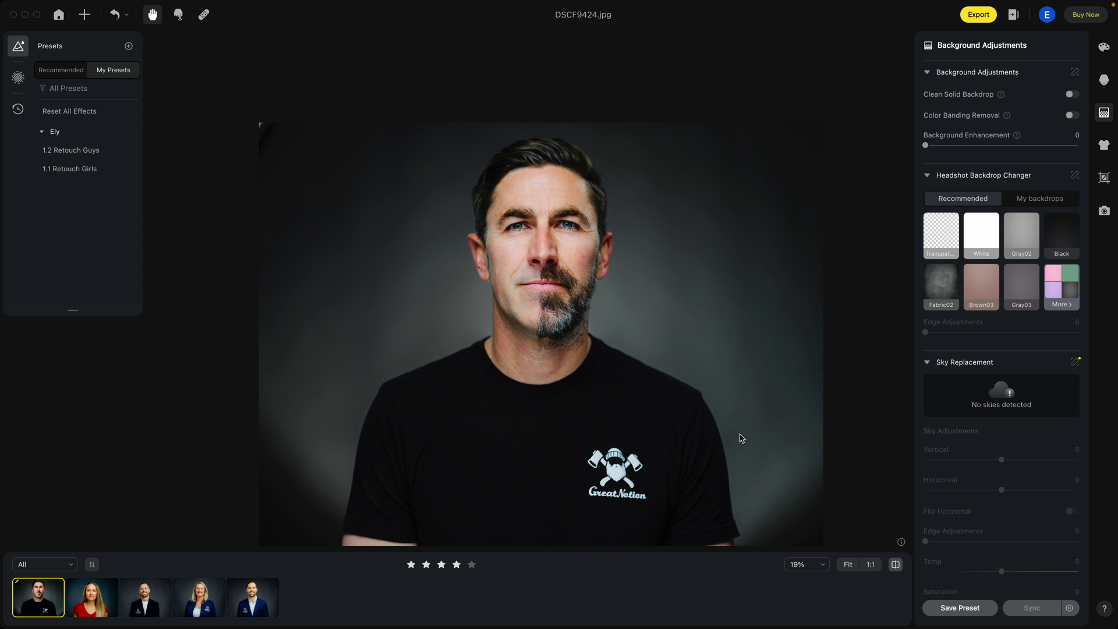
Examine the man's retouched face, half-beard and hair up close against the restored original background.
scroll(541, 303, up, 3)
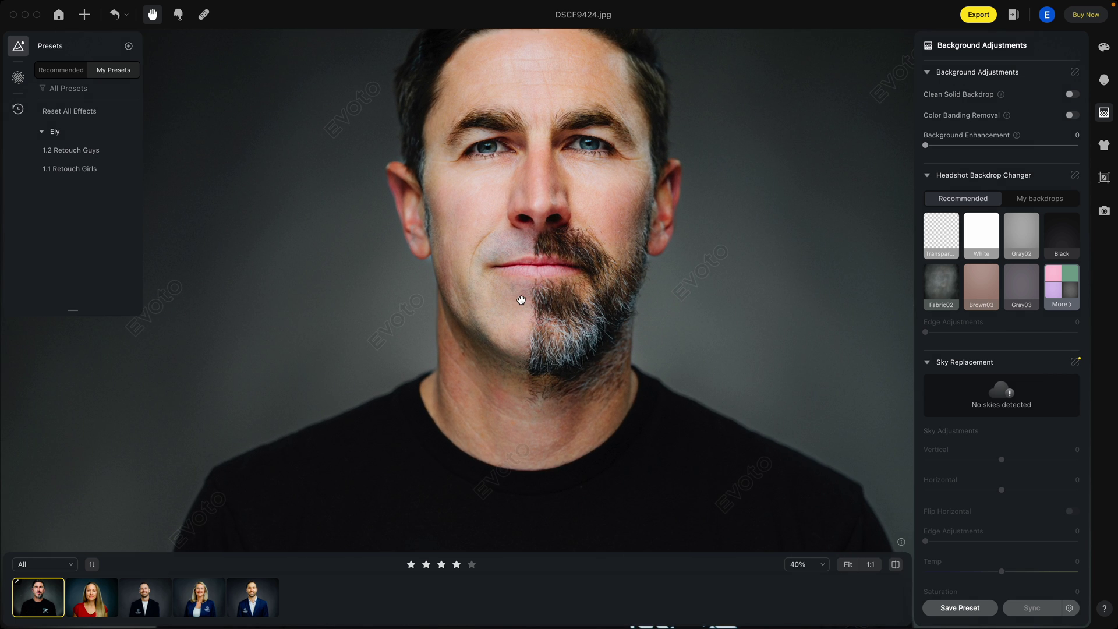
scroll(526, 199, up, 1)
drag(526, 199, 482, 274)
drag(452, 364, 426, 307)
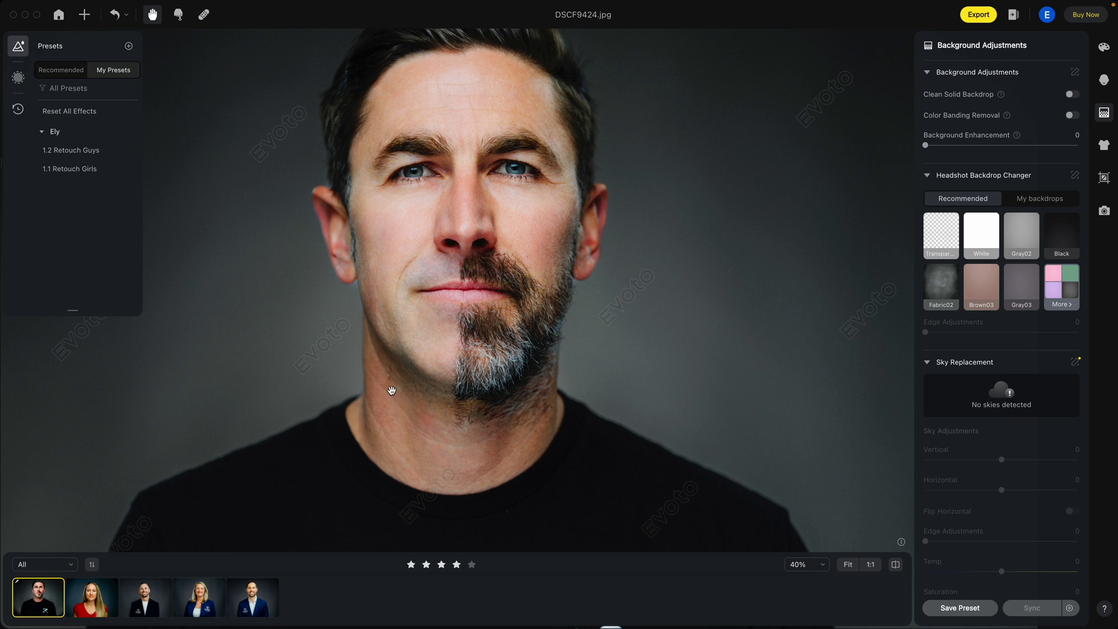
drag(433, 271, 442, 297)
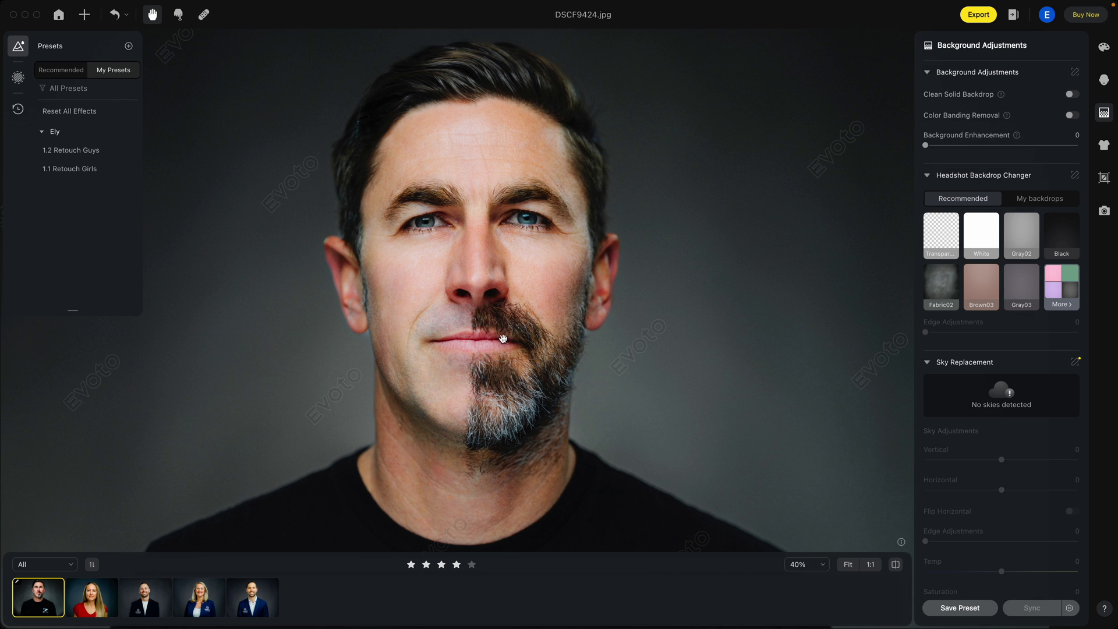
scroll(504, 350, right, 5)
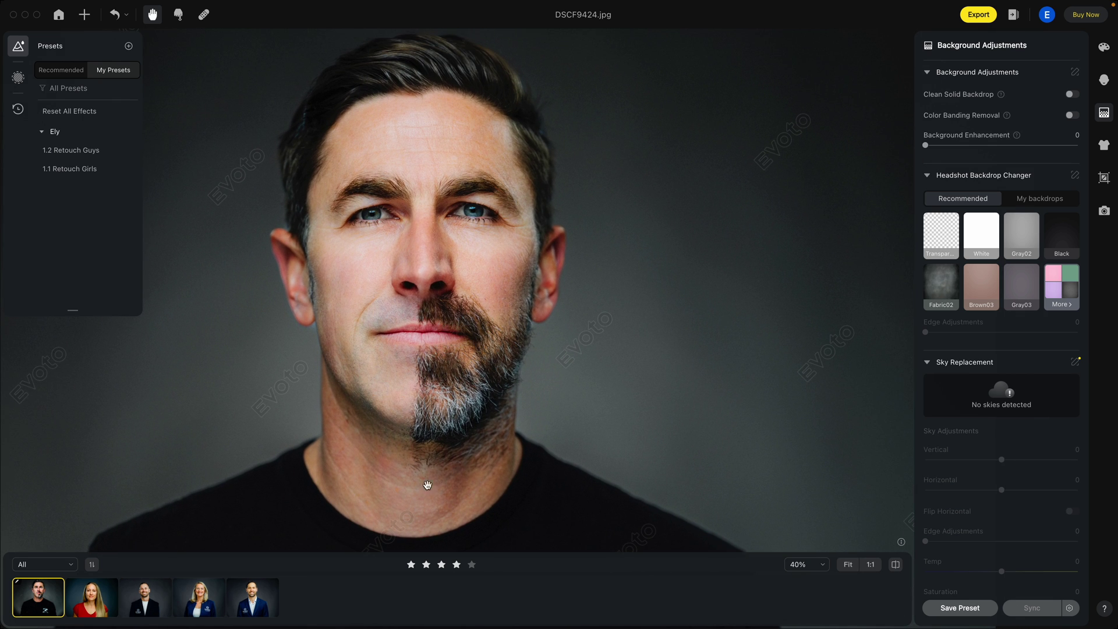
Open the headshot Studio Session-039.jpg and look through its female Portrait Retouching settings.
click(99, 600)
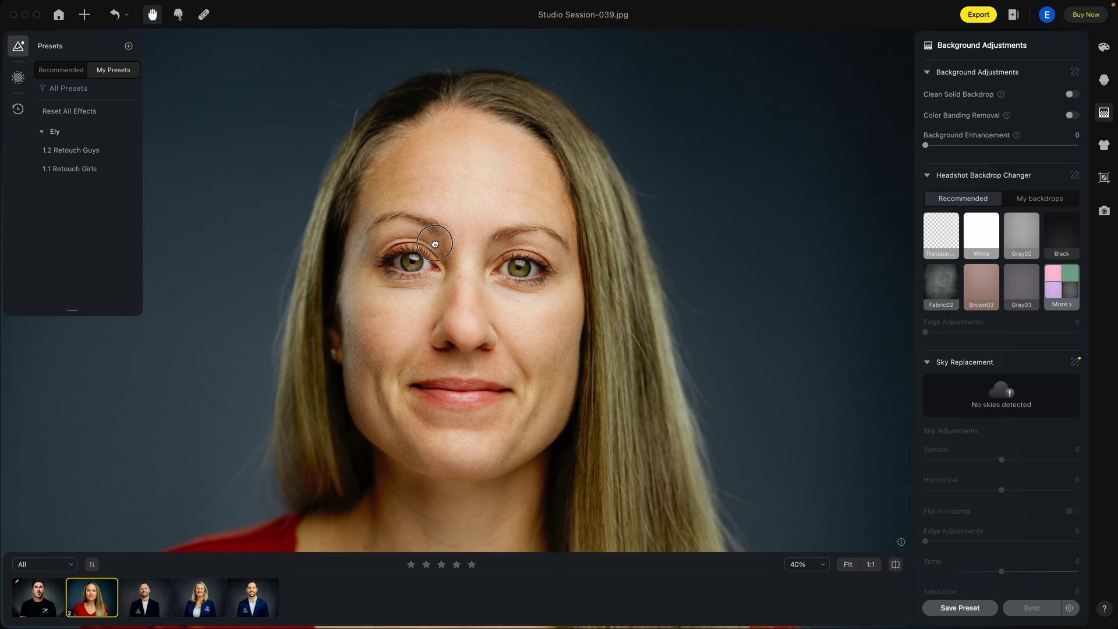
drag(368, 315, 424, 192)
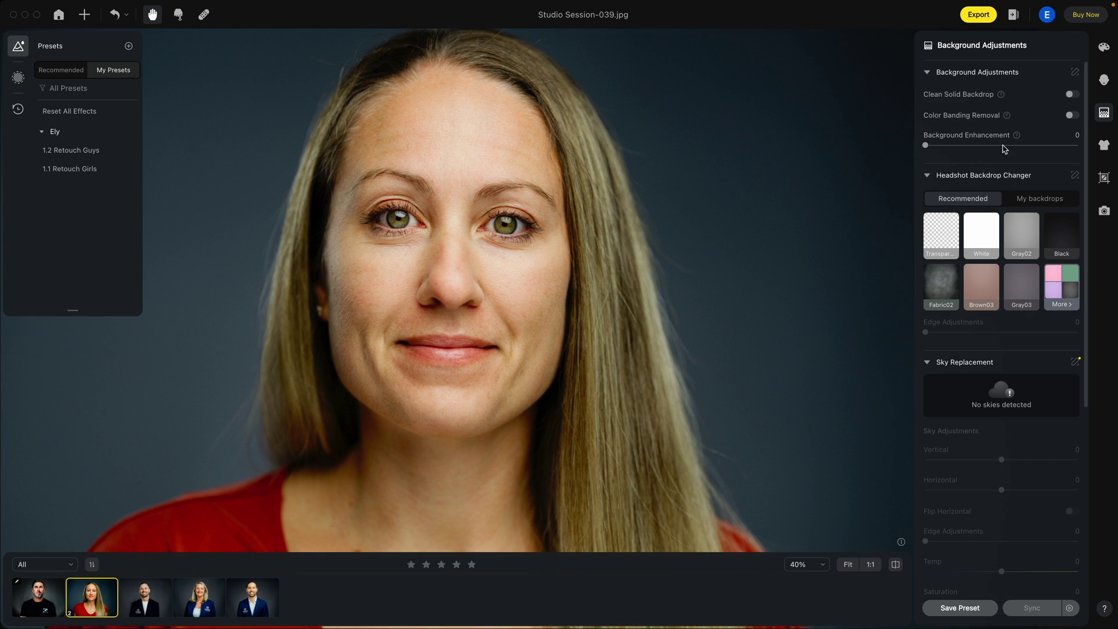
click(1106, 79)
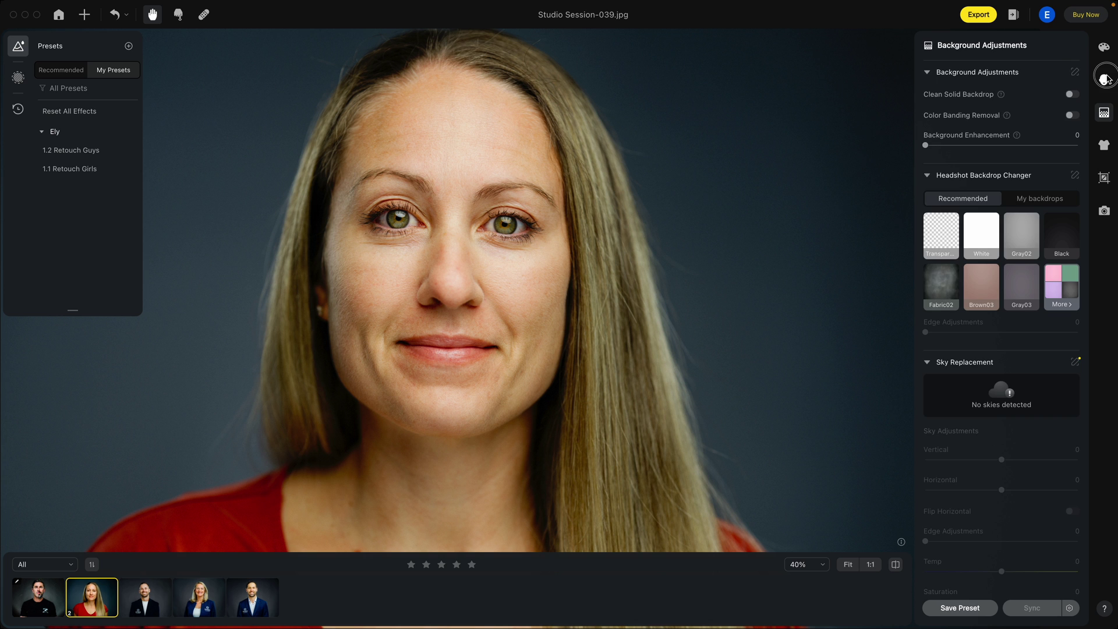
scroll(1033, 299, down, 5)
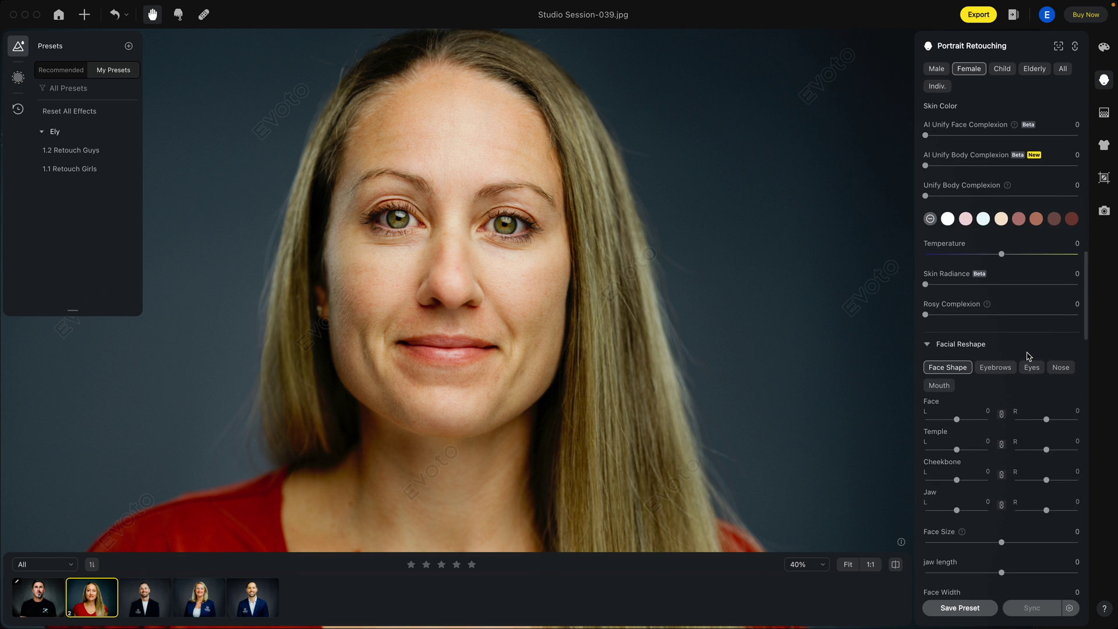
scroll(1028, 356, down, 4)
scroll(1029, 356, up, 12)
scroll(1021, 357, up, 20)
scroll(1021, 356, up, 2)
Collapse the Portrait Retouching sections from Blemish Removal through Makeup, leaving the Hair settings expanded.
click(928, 109)
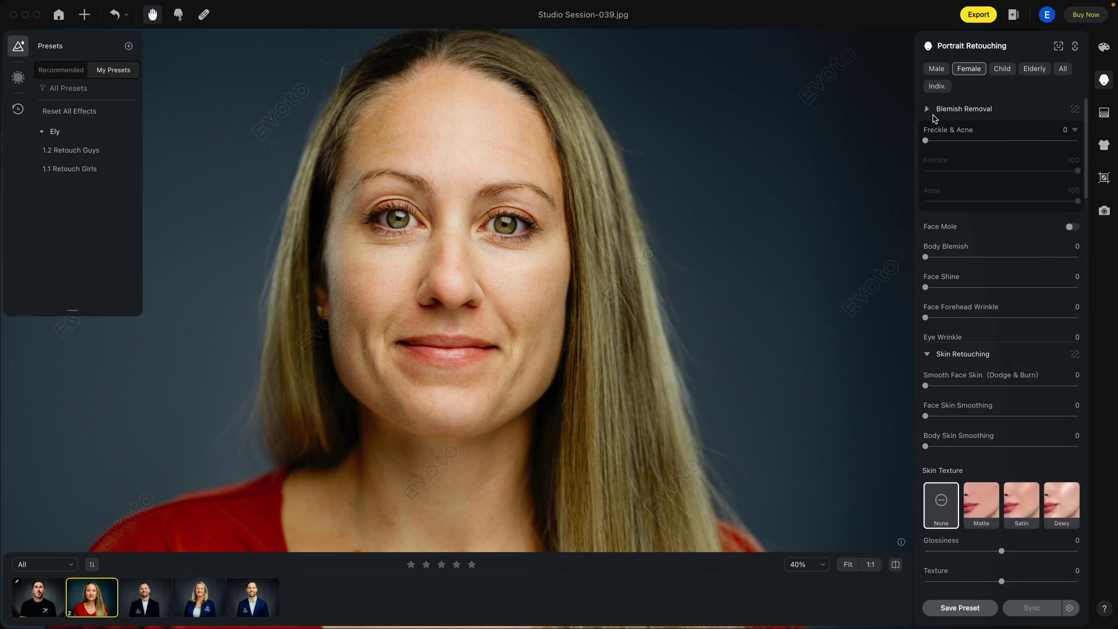
click(927, 133)
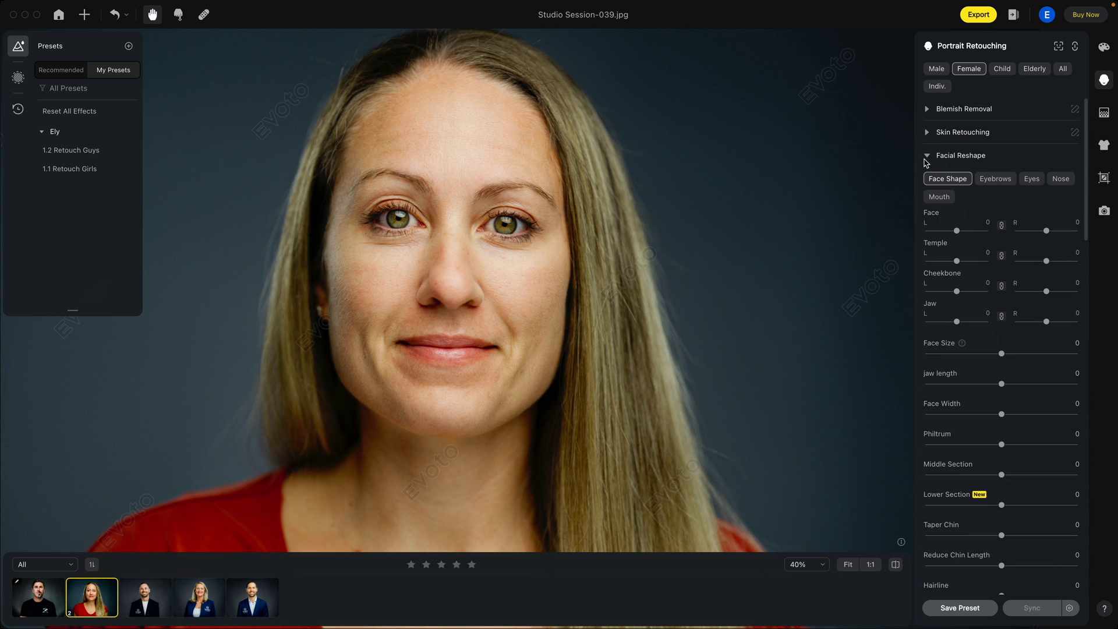
click(927, 156)
click(928, 179)
click(927, 202)
click(931, 229)
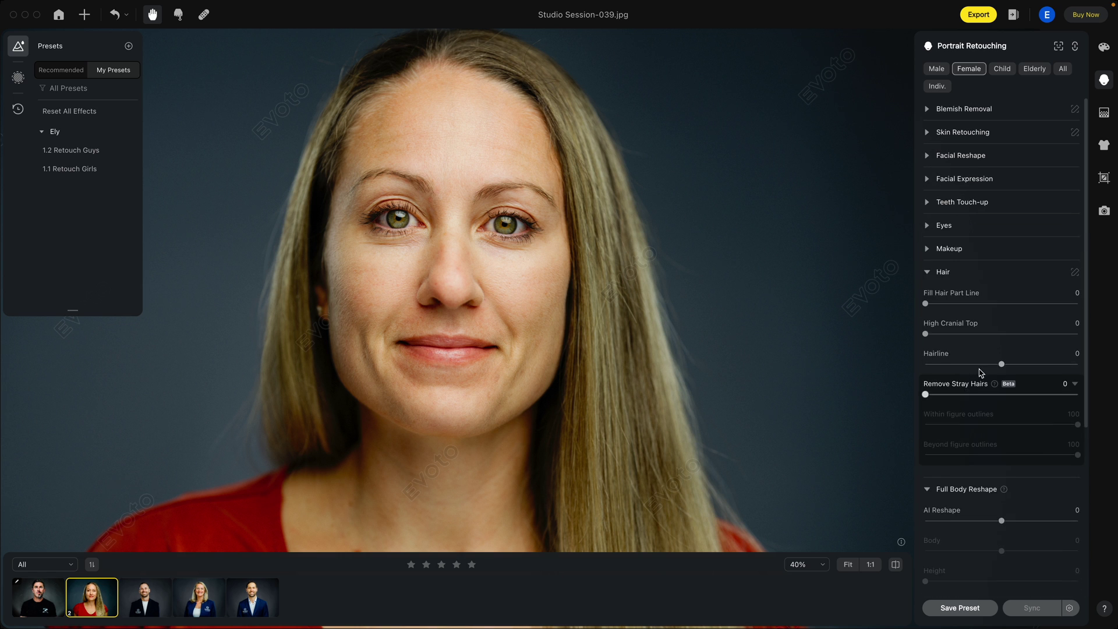
Set Remove Stray Hairs to 98 on the woman in red and compare the result with the original.
click(1077, 395)
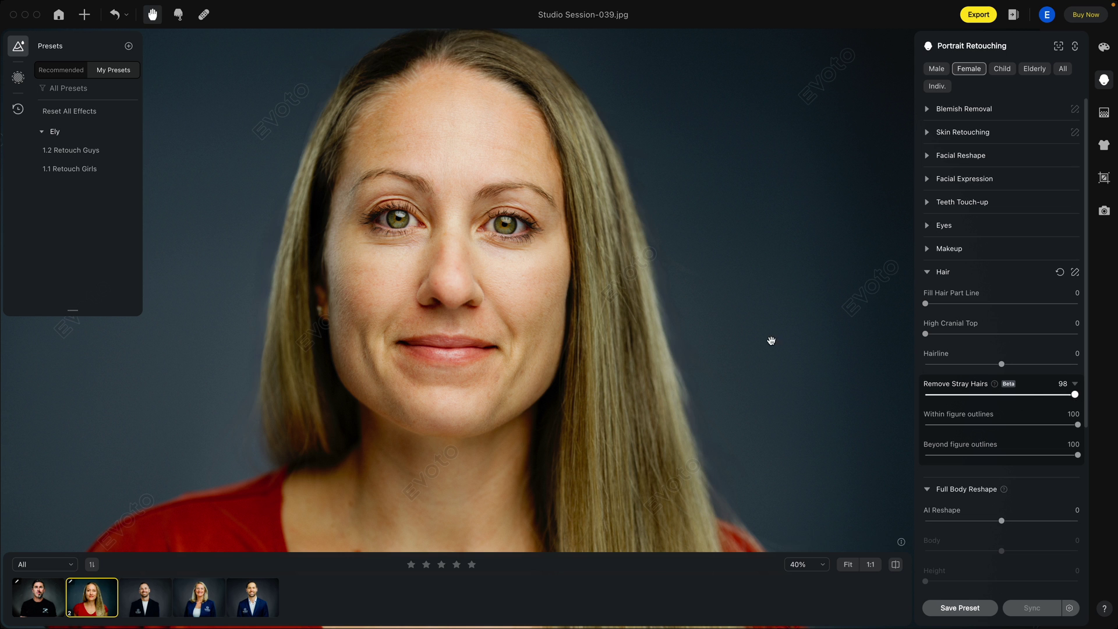
scroll(646, 300, down, 4)
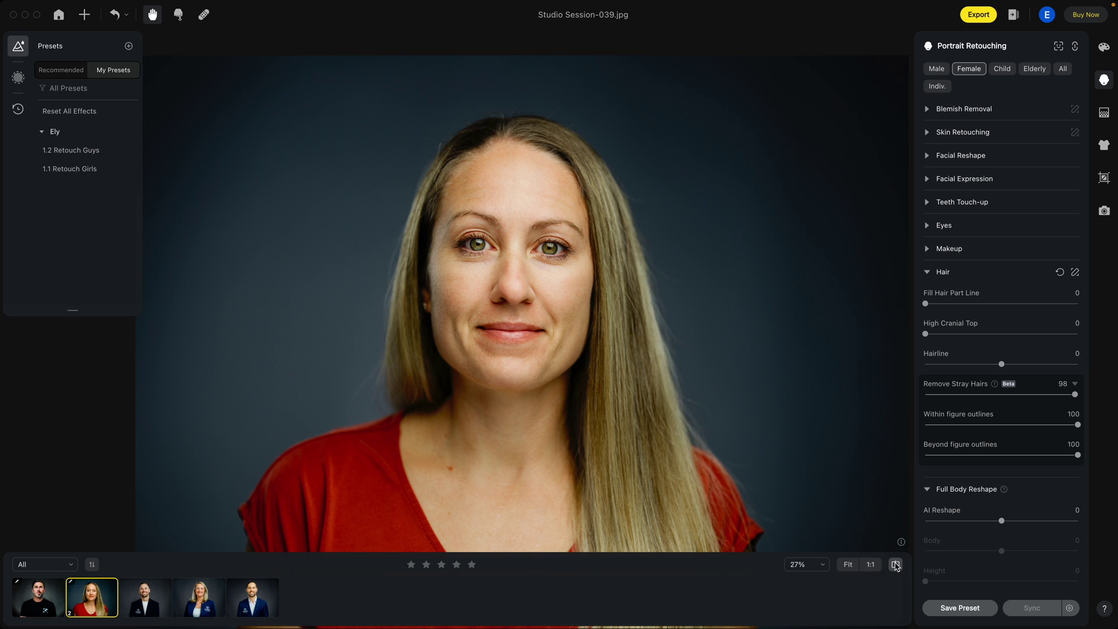
click(896, 565)
click(895, 565)
click(896, 566)
click(896, 565)
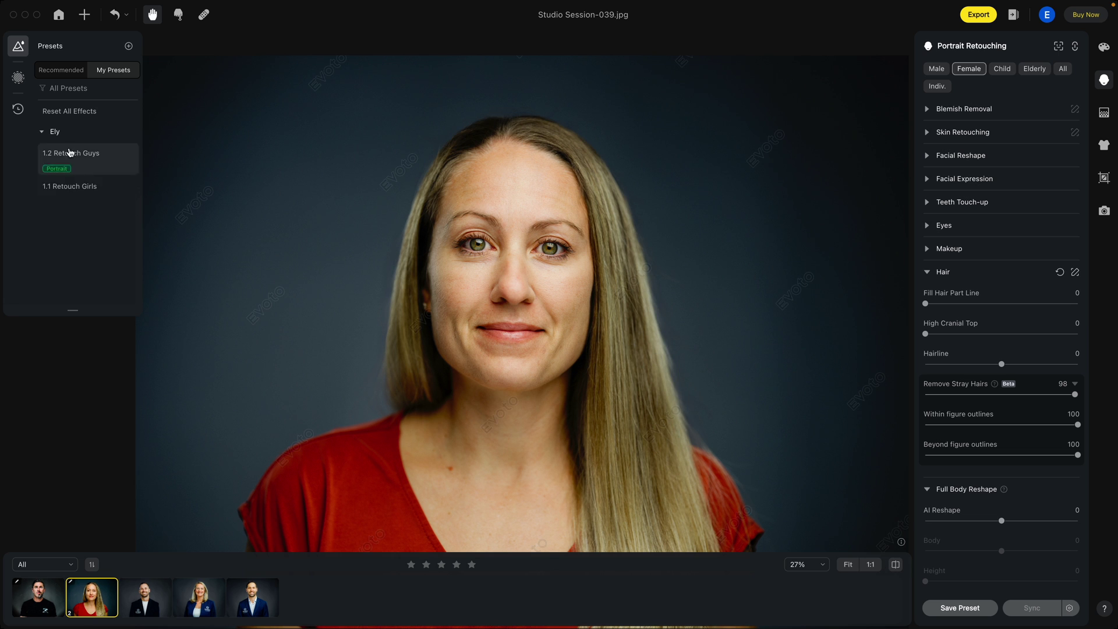
Apply the 1.1 Retouch Girls preset to the woman in red and compare the retouched portrait with the original.
click(75, 181)
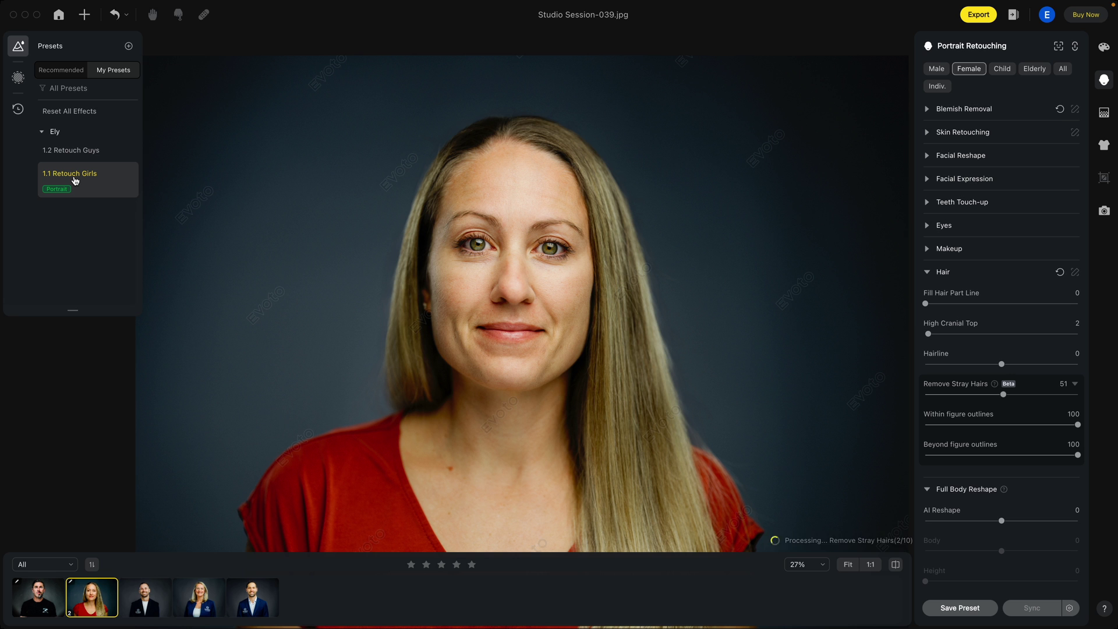
click(897, 564)
click(897, 565)
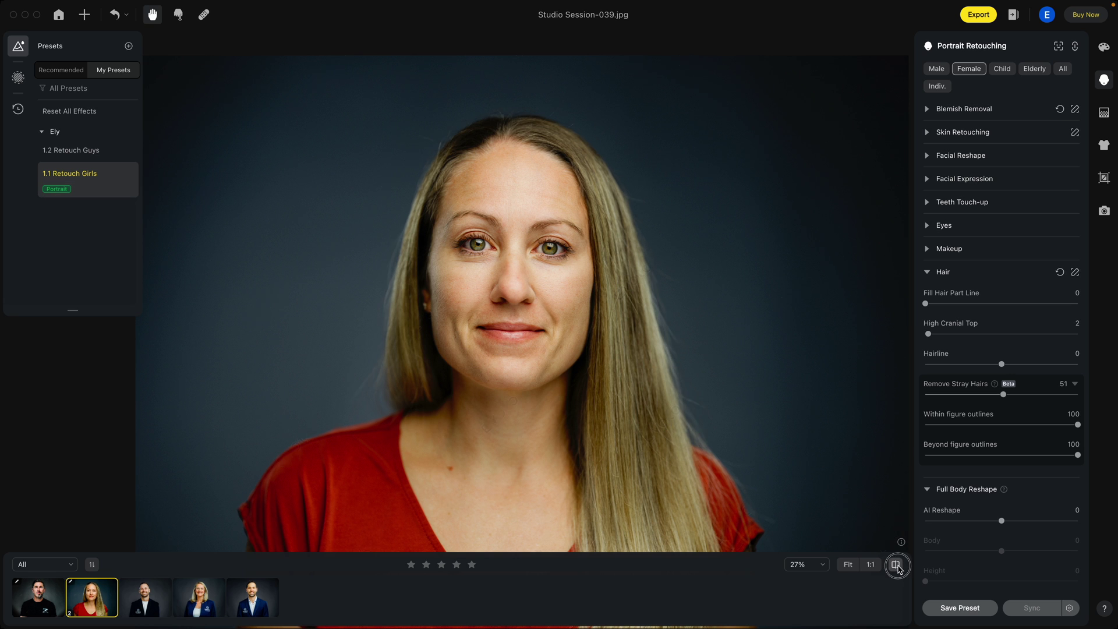
click(896, 565)
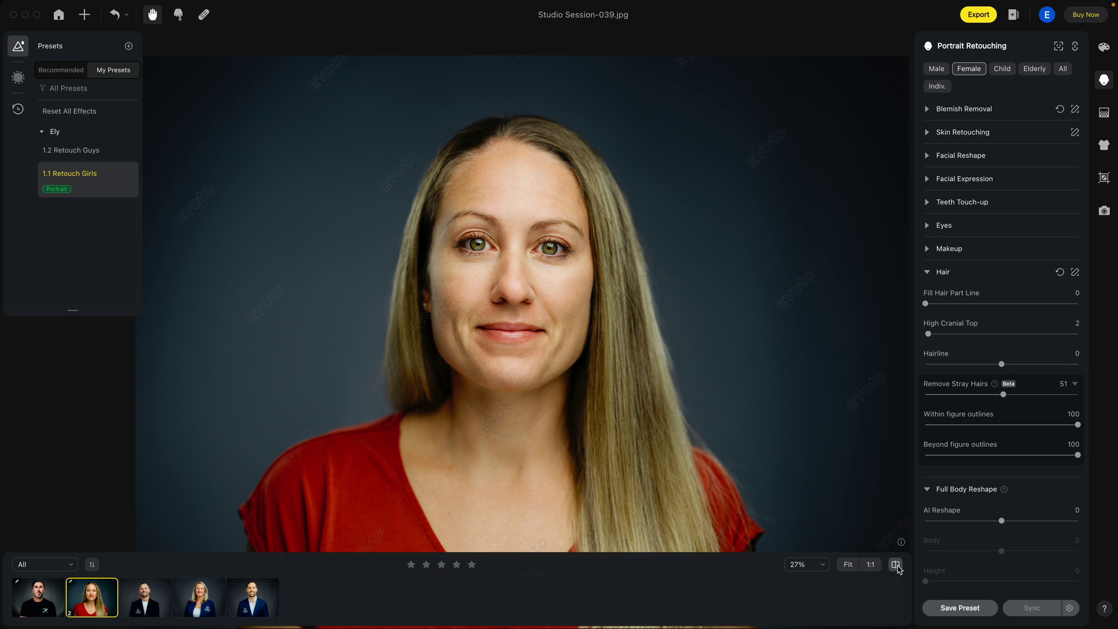
click(897, 565)
click(897, 564)
click(897, 565)
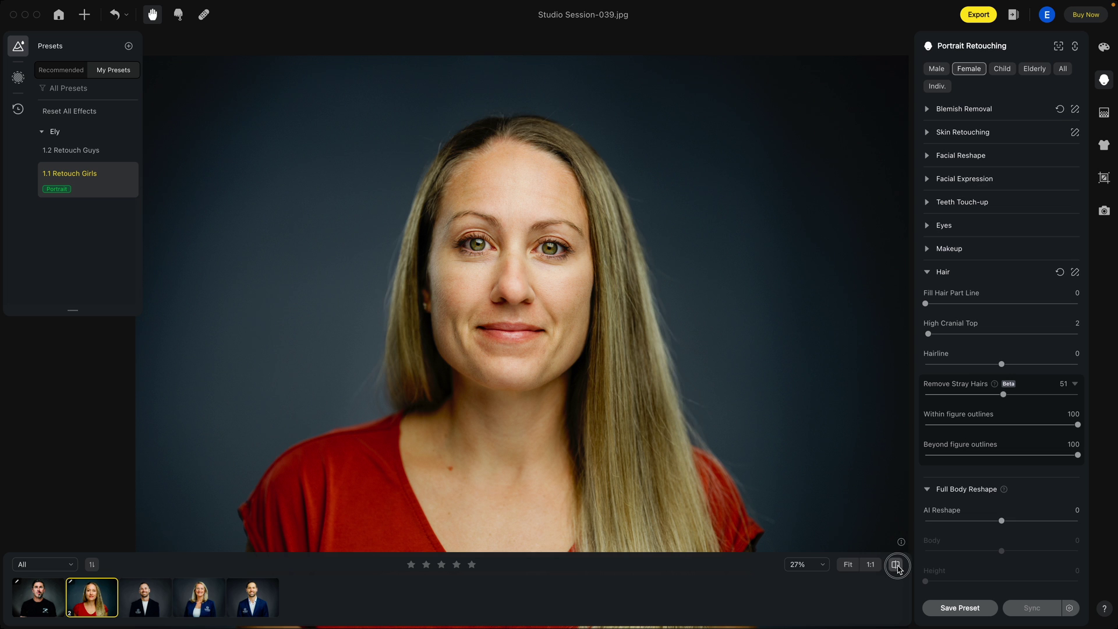
click(897, 566)
click(897, 566)
click(897, 566)
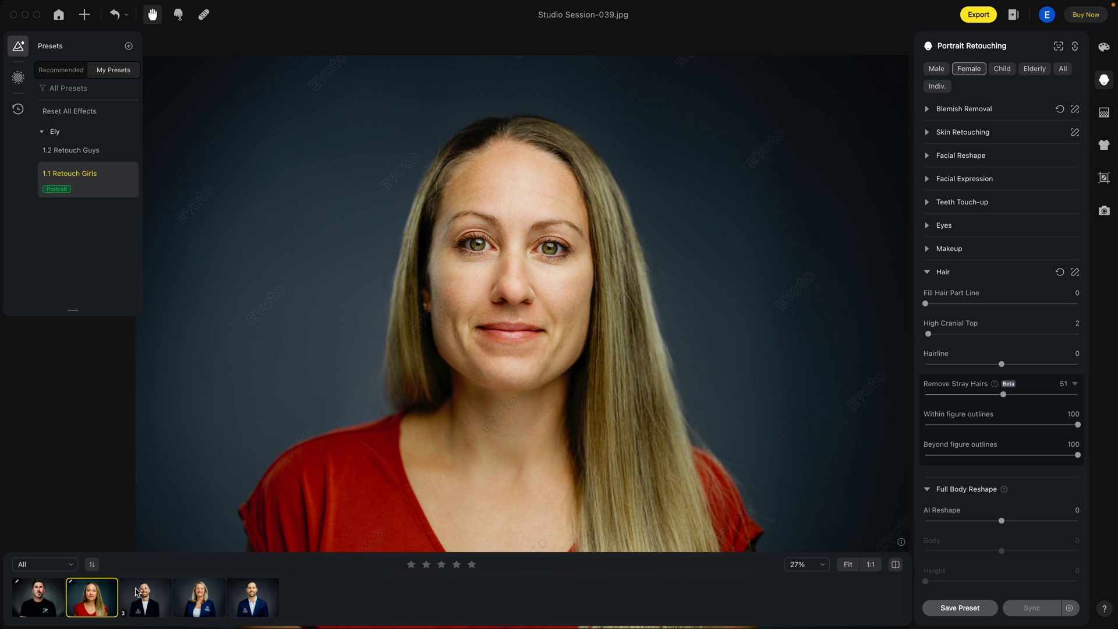
Open 2024-April-Pangea-1060.jpg and apply the 1.2 Retouch Guys preset to the headshot.
click(146, 603)
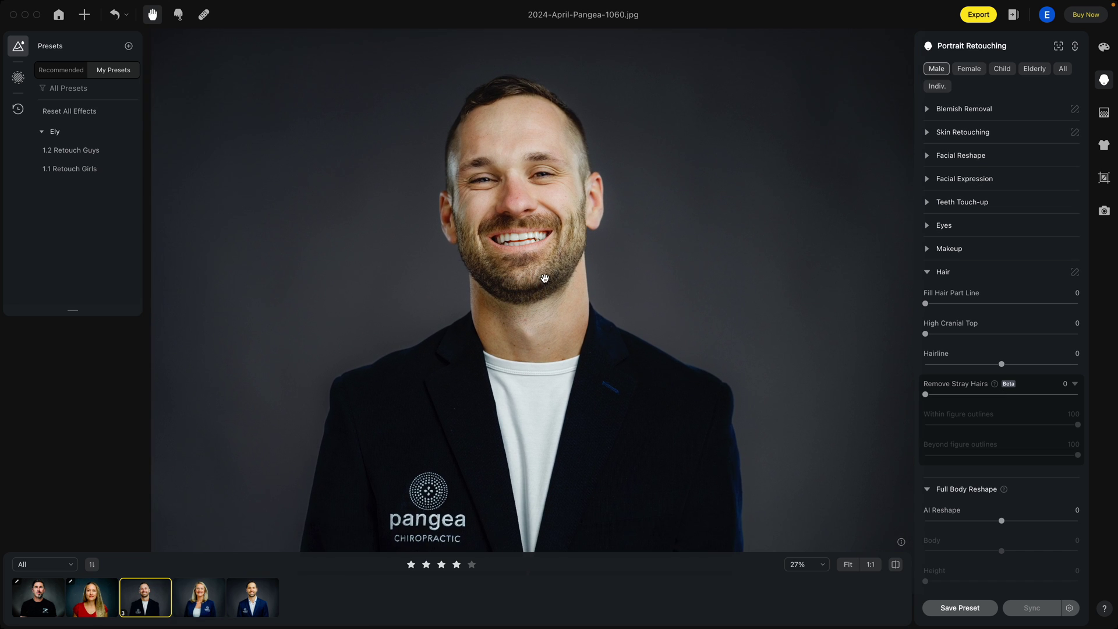
click(95, 156)
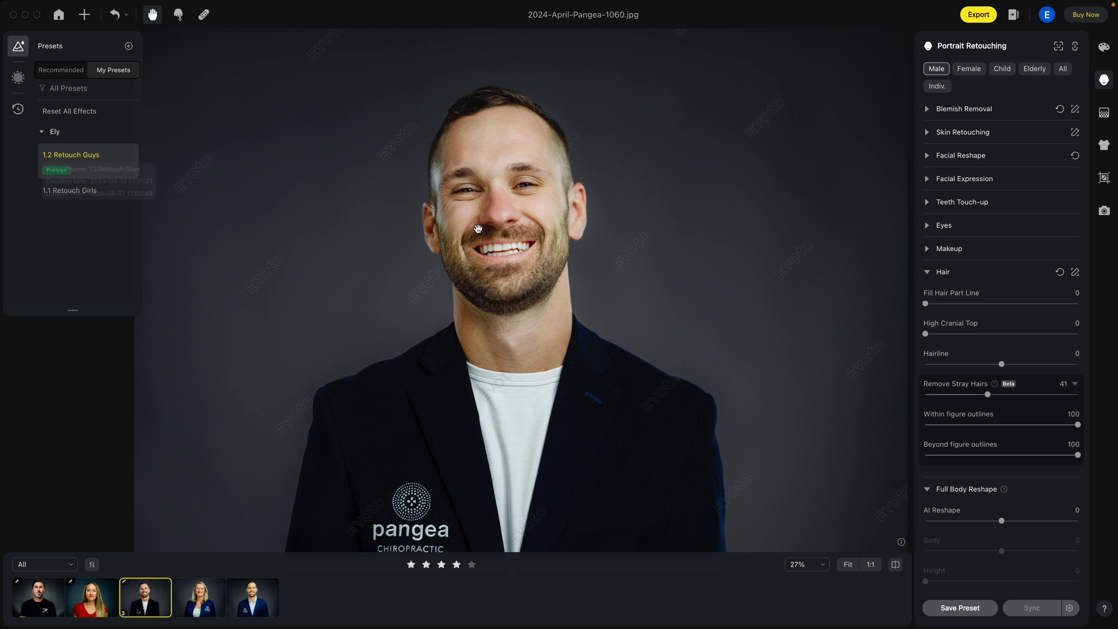
scroll(530, 237, up, 5)
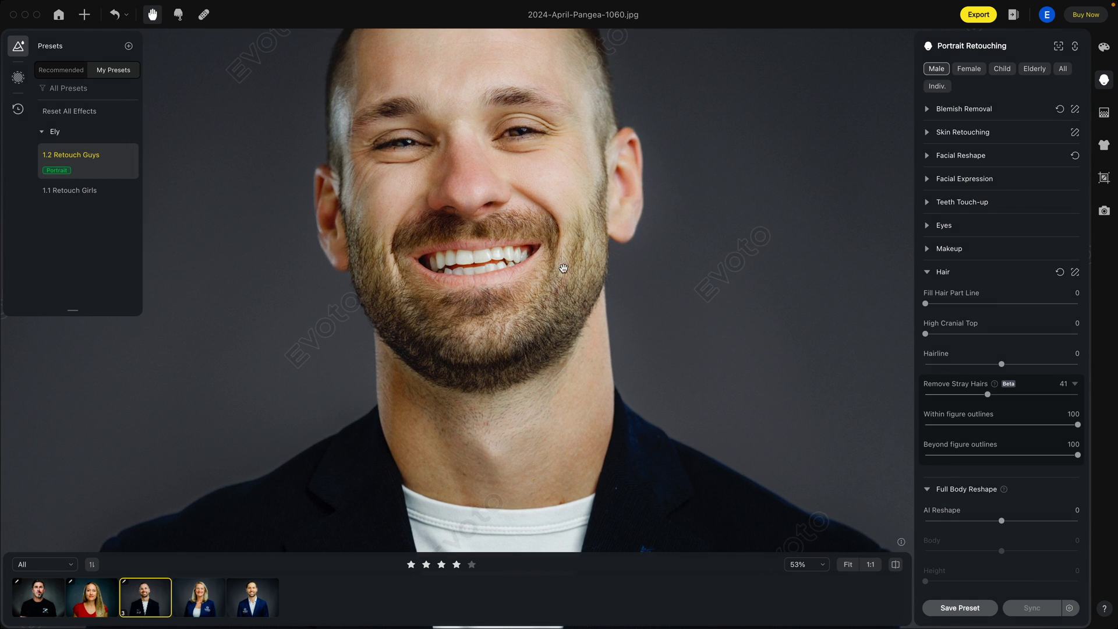
Compare the smiling bearded man's retouched headshot with the original up close, checking his face and beard.
click(898, 565)
click(898, 566)
click(898, 566)
click(897, 566)
click(897, 566)
click(898, 566)
click(898, 566)
click(898, 566)
click(898, 566)
click(898, 566)
click(898, 566)
click(898, 566)
scroll(541, 275, up, 5)
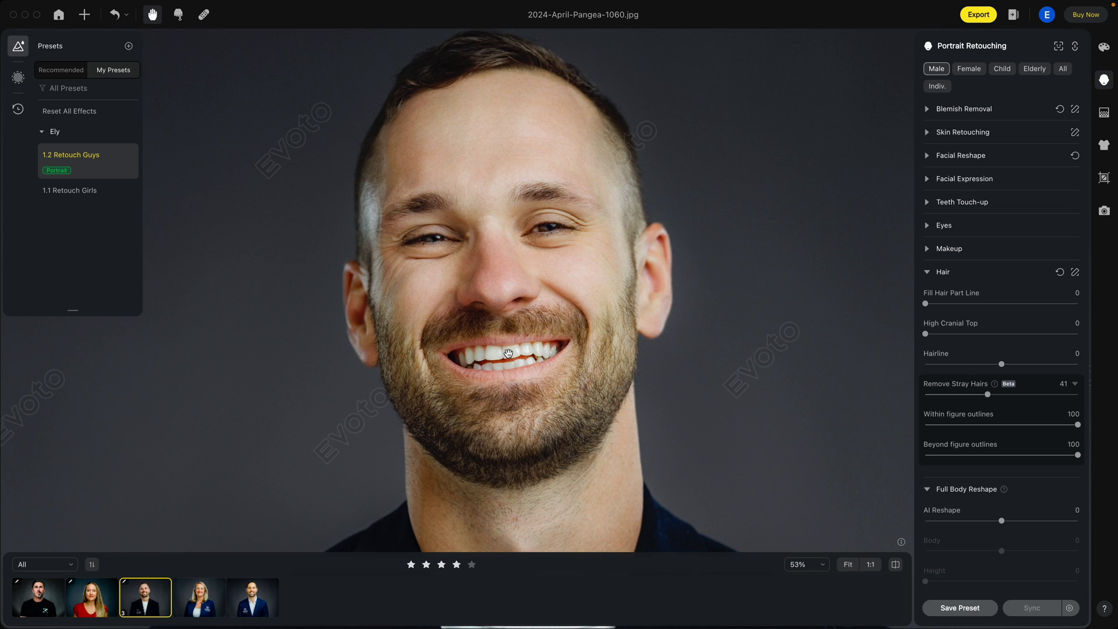
scroll(508, 353, down, 3)
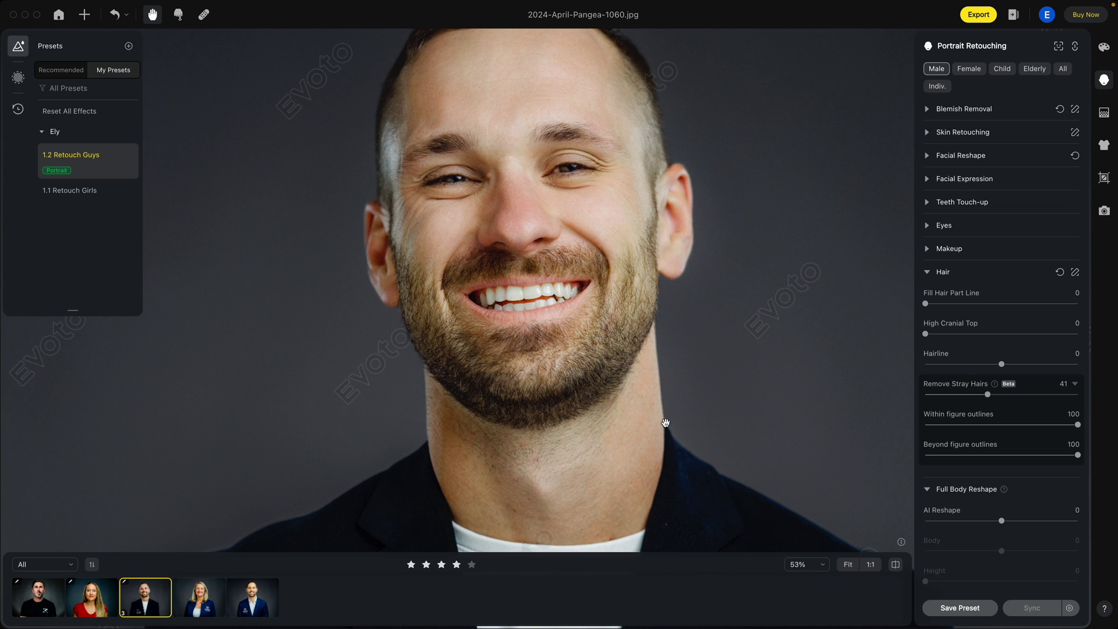
Open 2024-April-Pangea-1120.jpg, apply the 1.1 Retouch Girls preset and compare the result with the original.
click(198, 601)
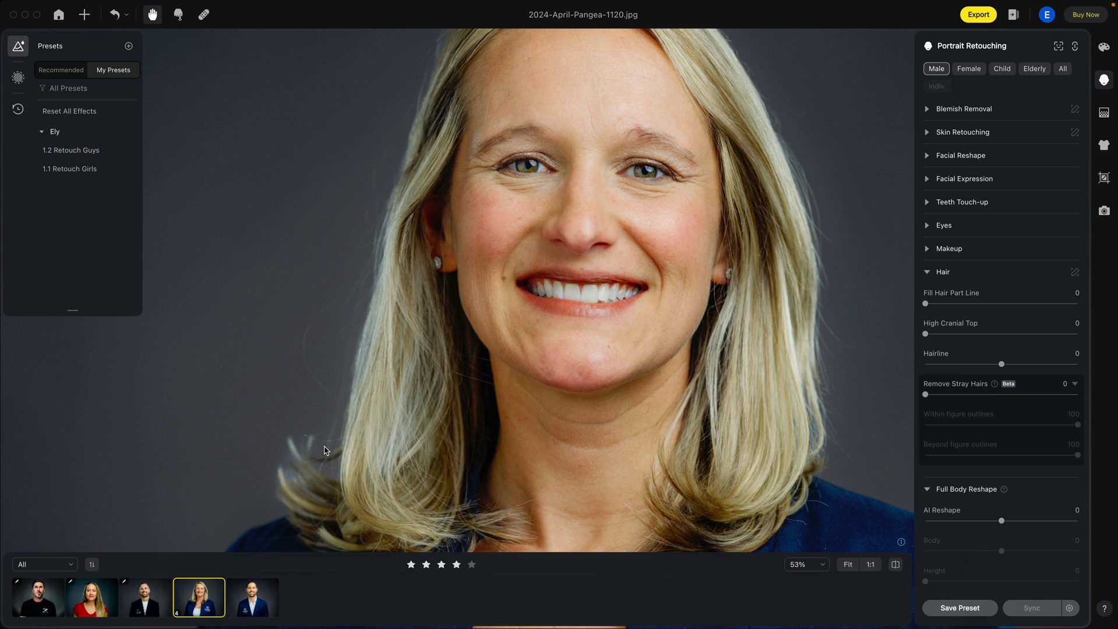
scroll(619, 289, down, 3)
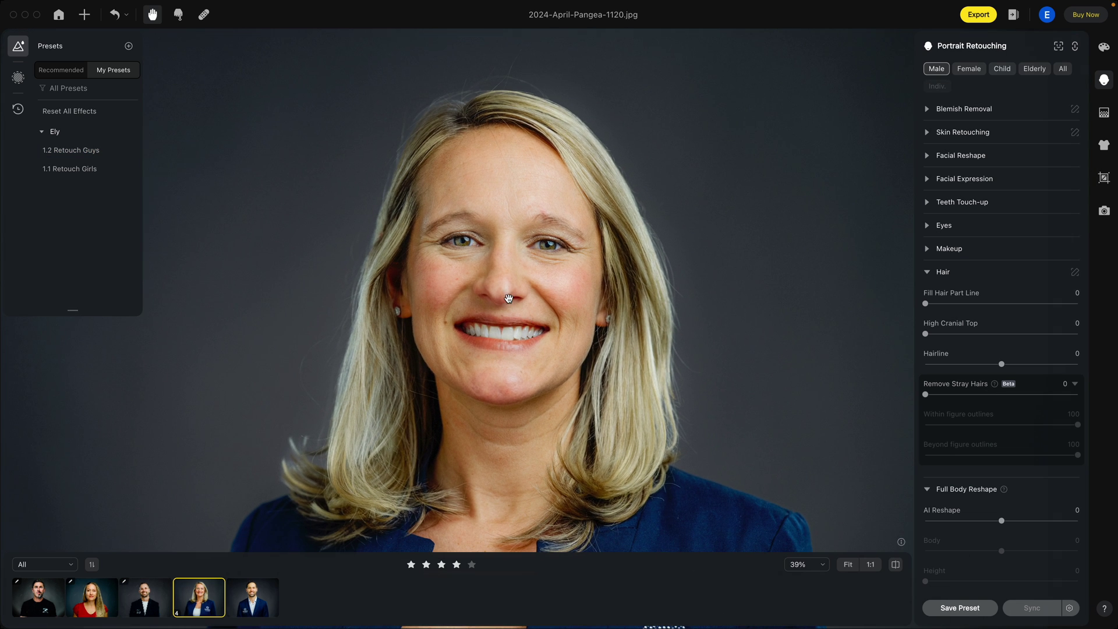
click(94, 180)
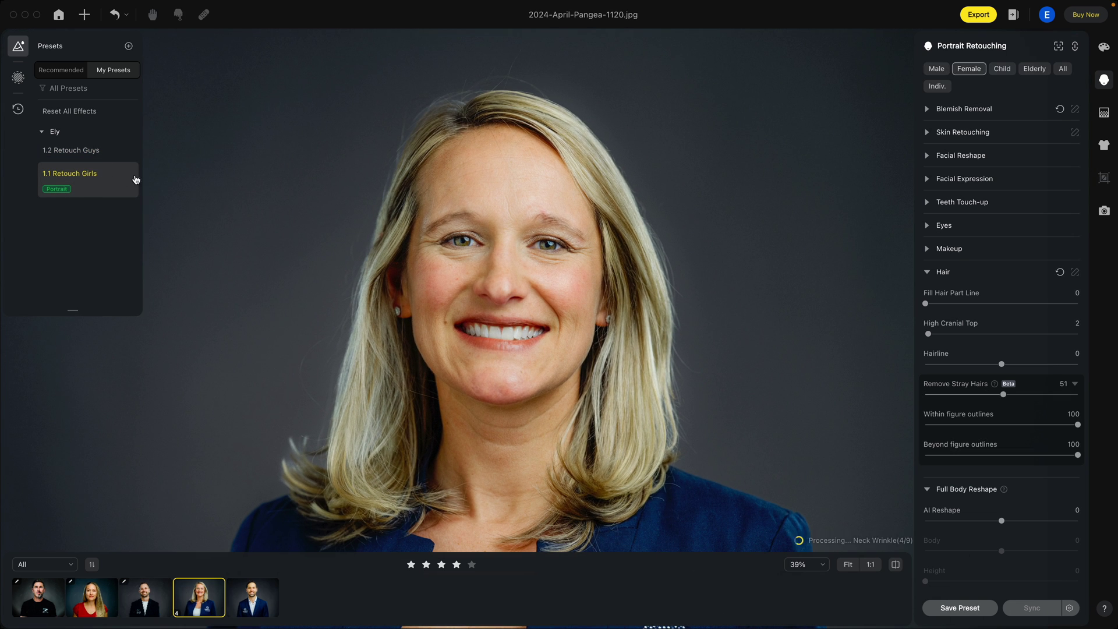
click(895, 564)
click(895, 564)
click(895, 564)
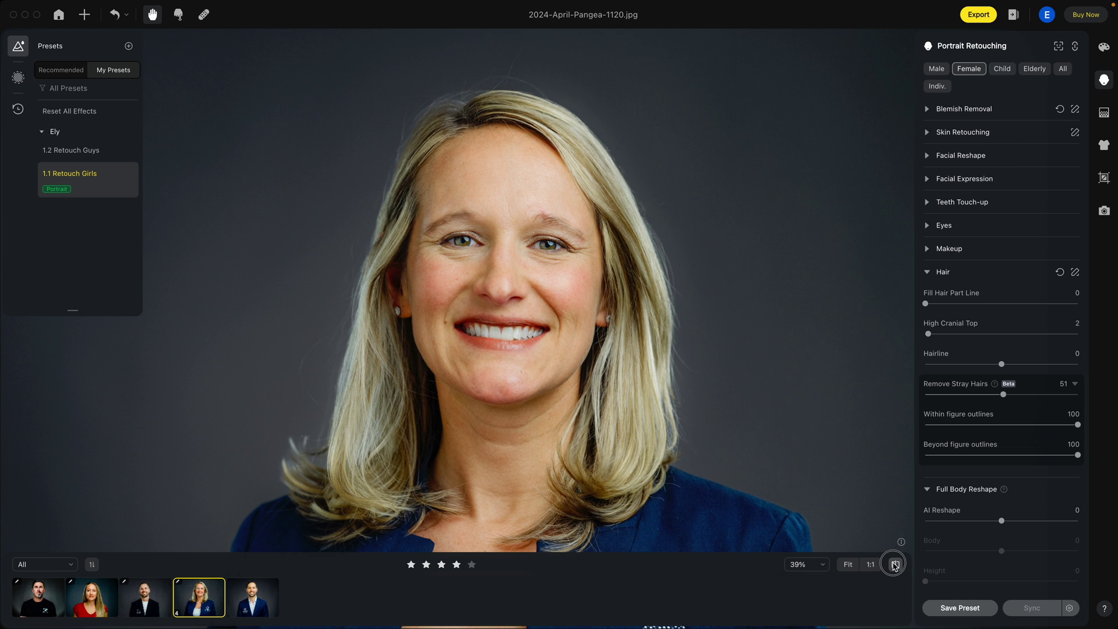
click(895, 564)
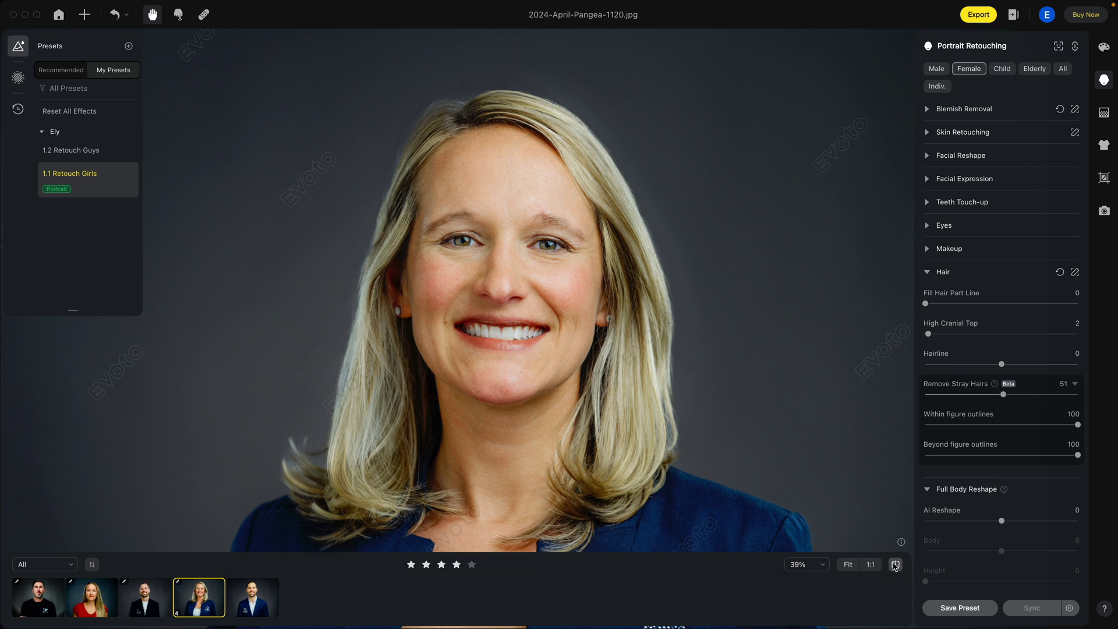
click(895, 564)
click(892, 564)
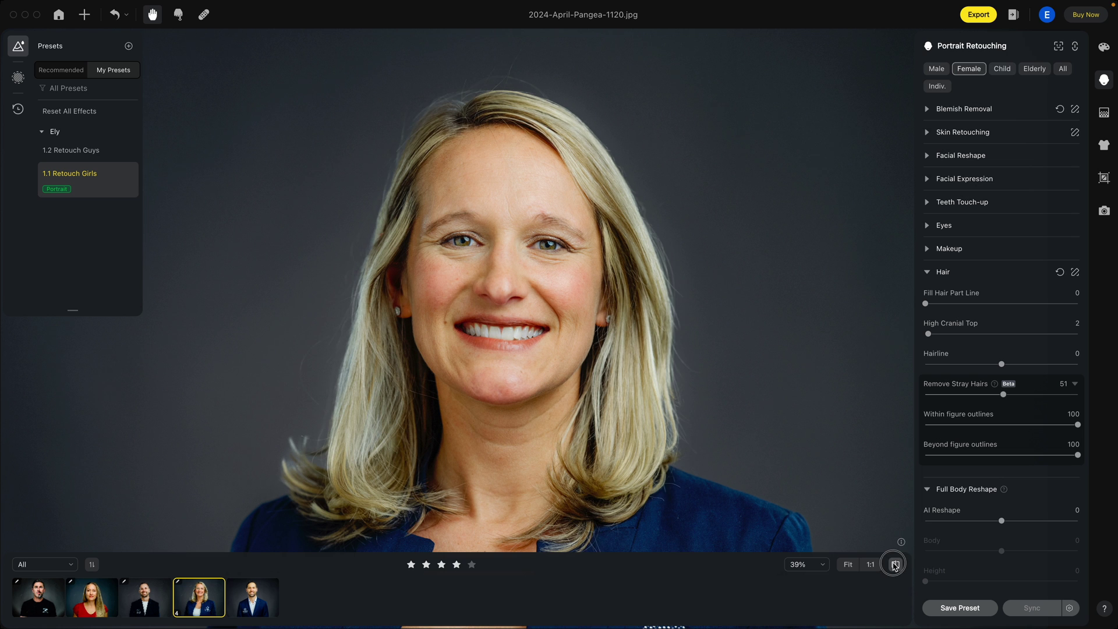
Open 2024-April-Pangea-1121.jpg, apply the 1.2 Retouch Guys preset and check the hair on top of the head.
click(252, 598)
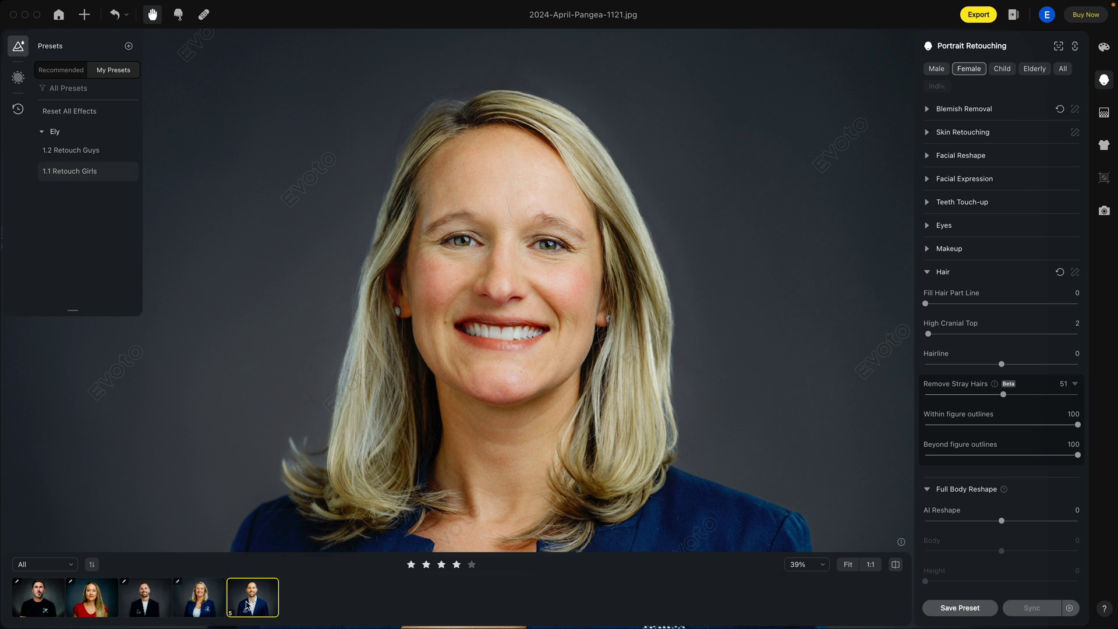
click(87, 158)
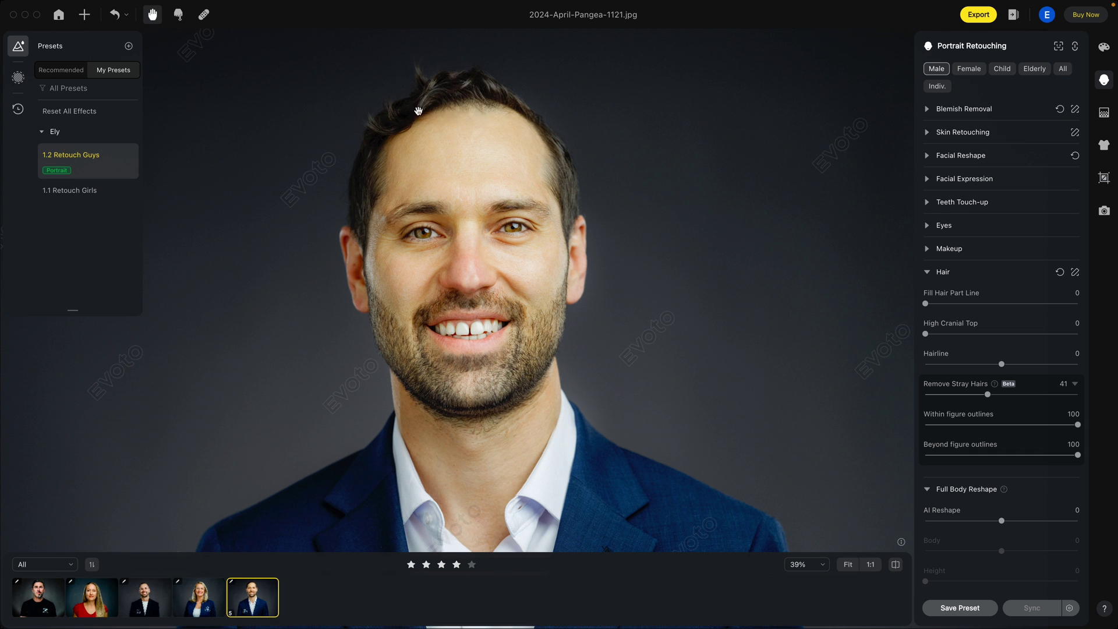
drag(407, 93, 466, 187)
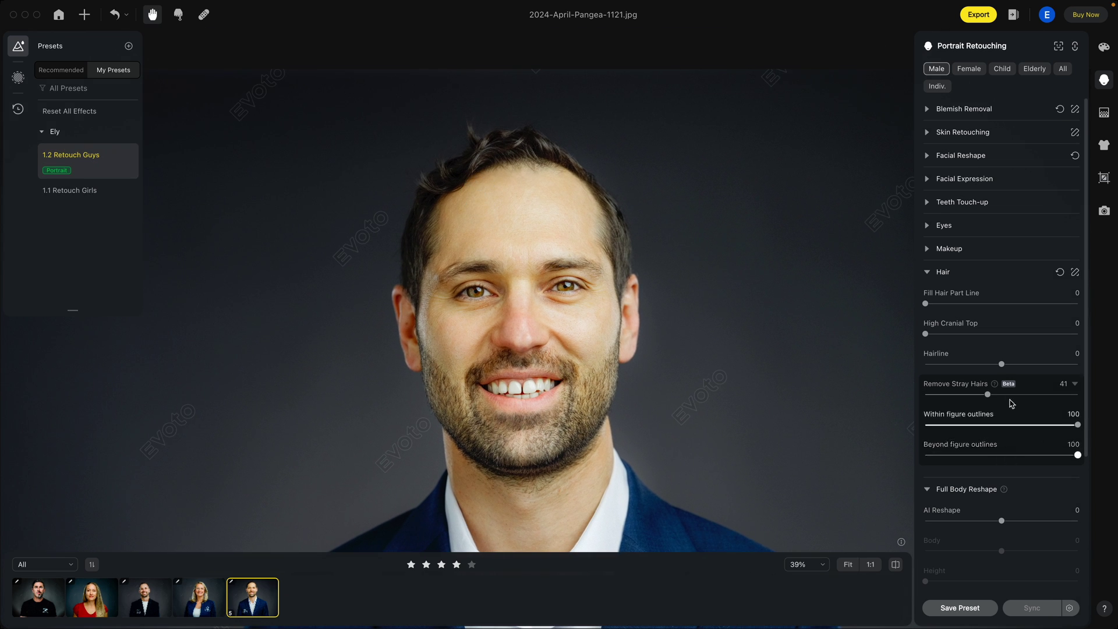
Set Remove Stray Hairs to 28 on the man in the blue suit and compare the result with the original.
click(969, 395)
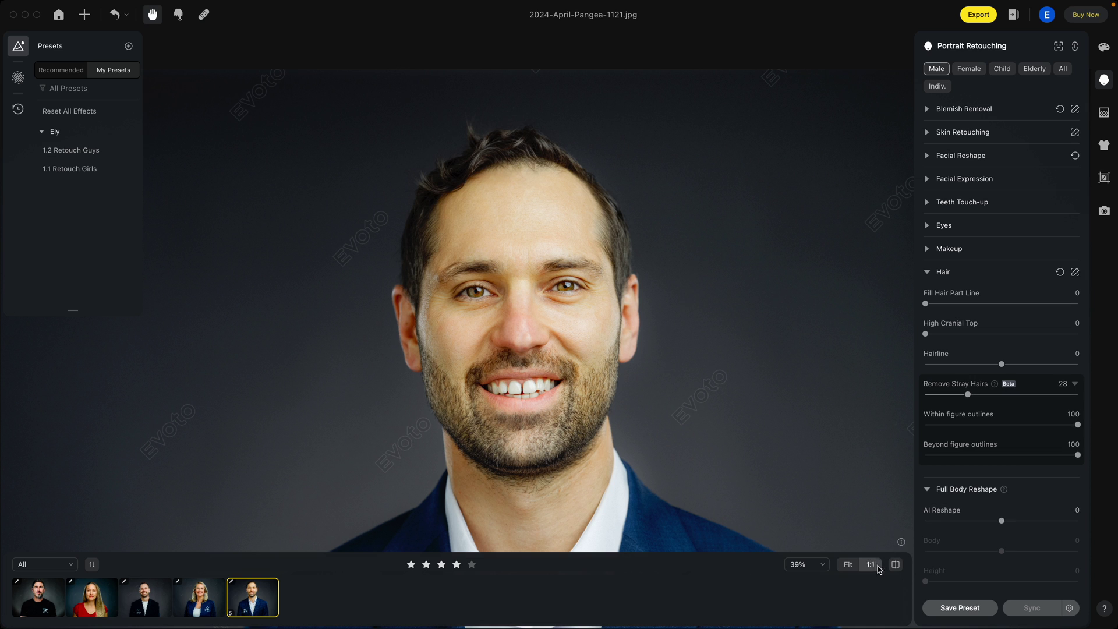
click(897, 565)
click(897, 565)
click(896, 565)
click(897, 565)
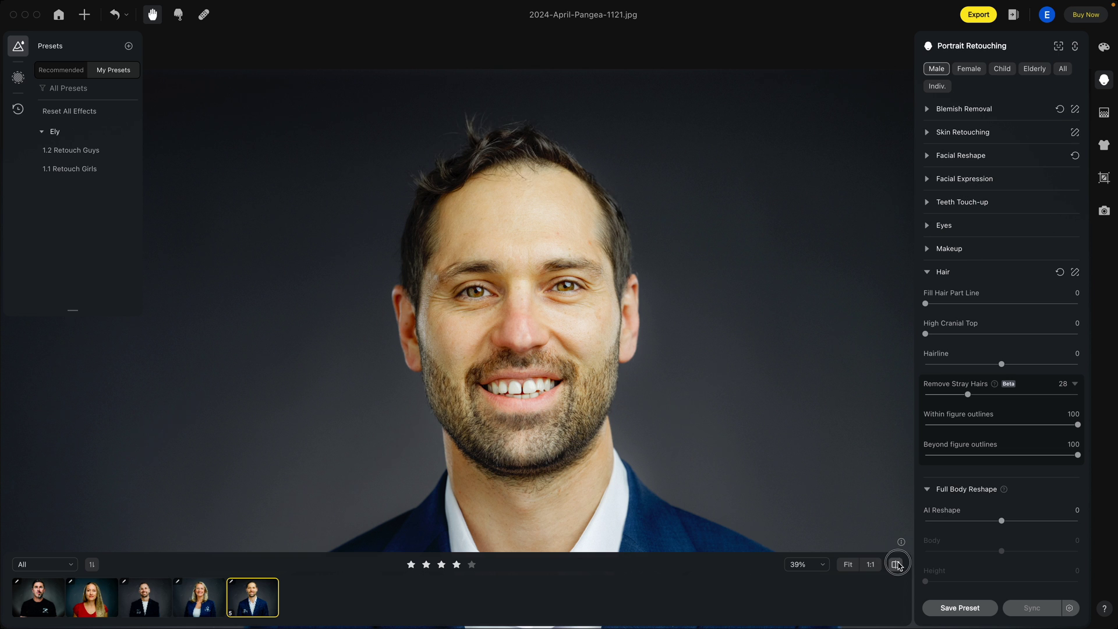
click(897, 565)
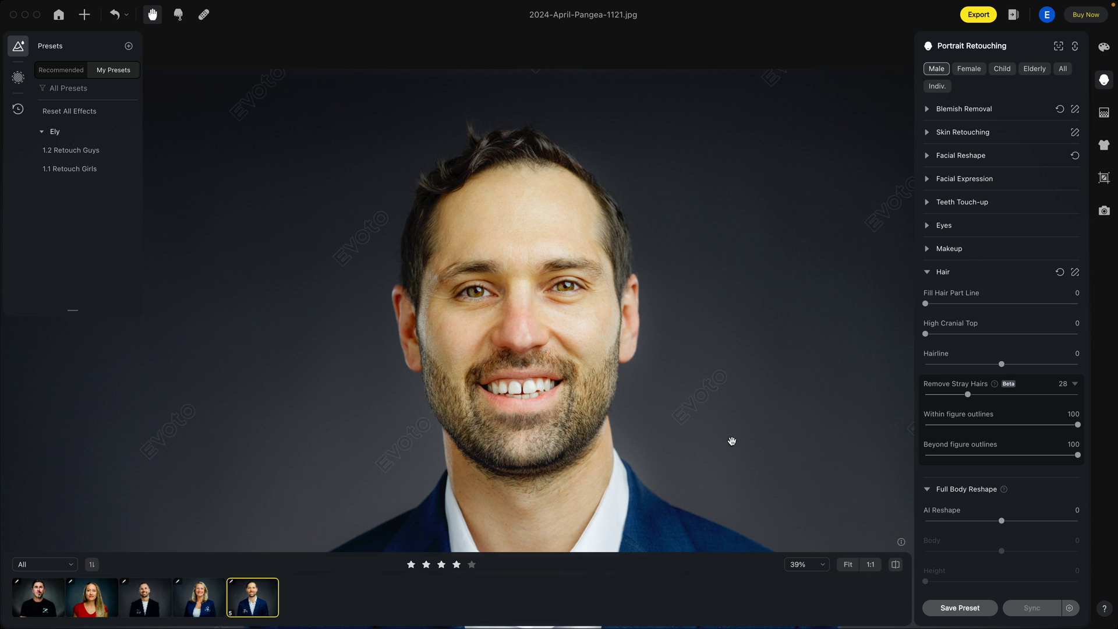